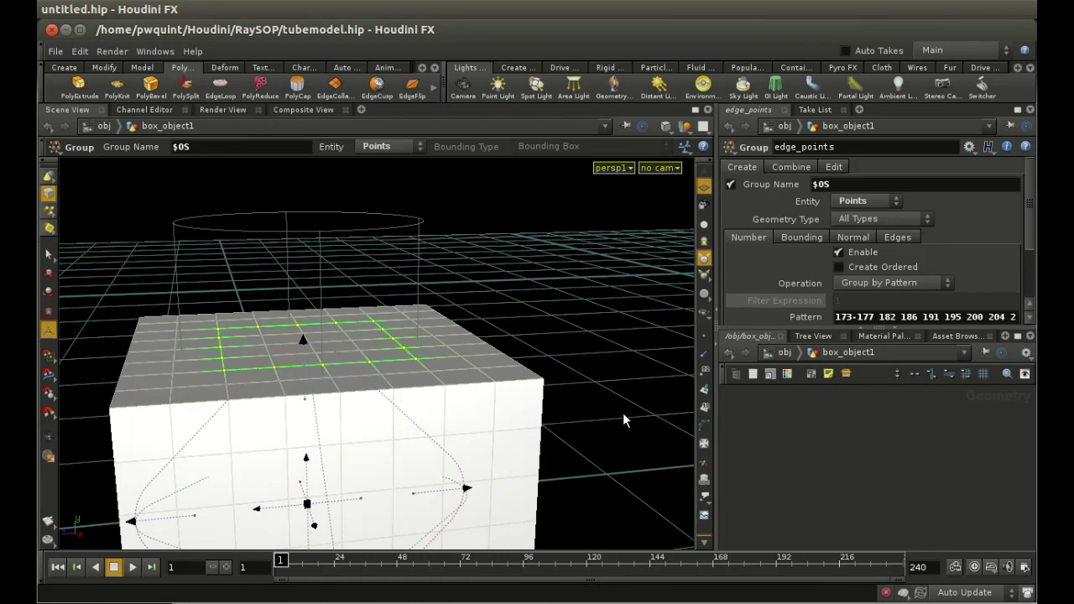
- Review the settings of the box1, edge_points and tube1 nodes against the box and tube geometry in the viewport
key(Escape)
right_drag(523, 286, 495, 461)
key(Return)
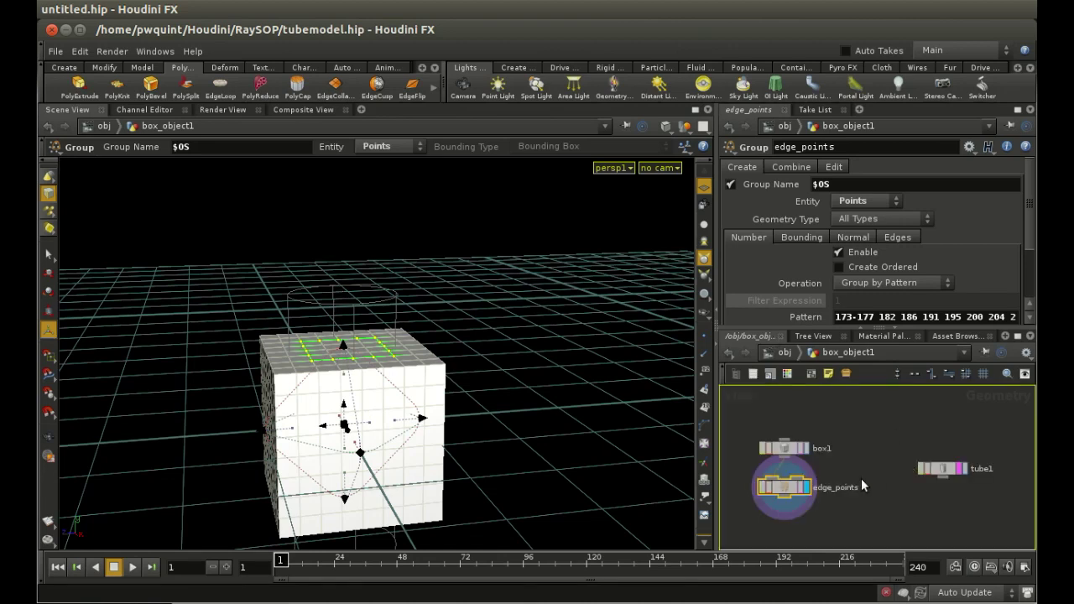
middle_drag(862, 480, 882, 449)
click(804, 419)
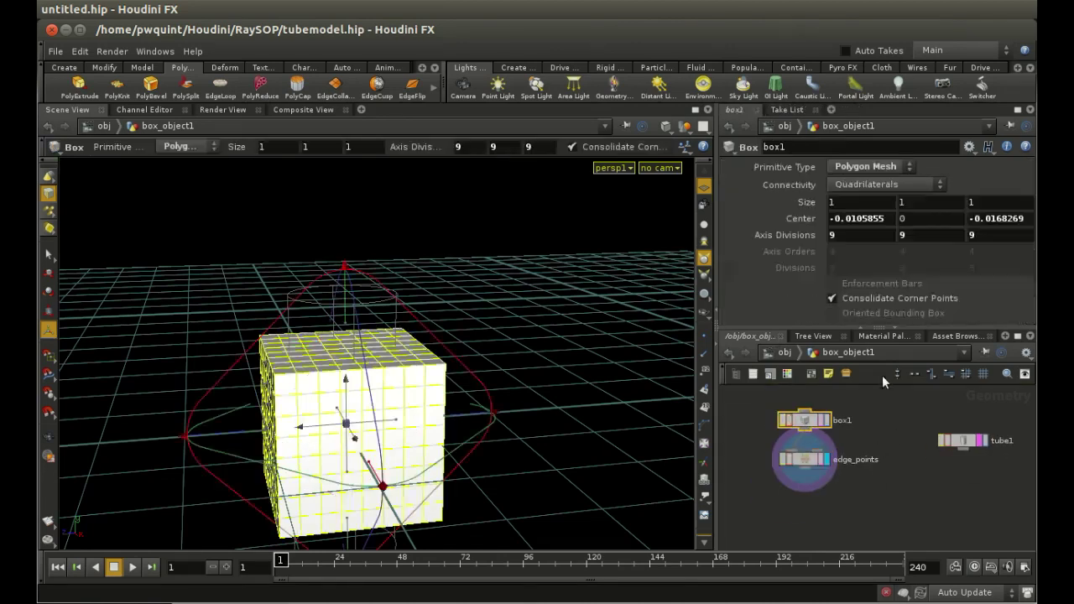
drag(500, 447, 409, 413)
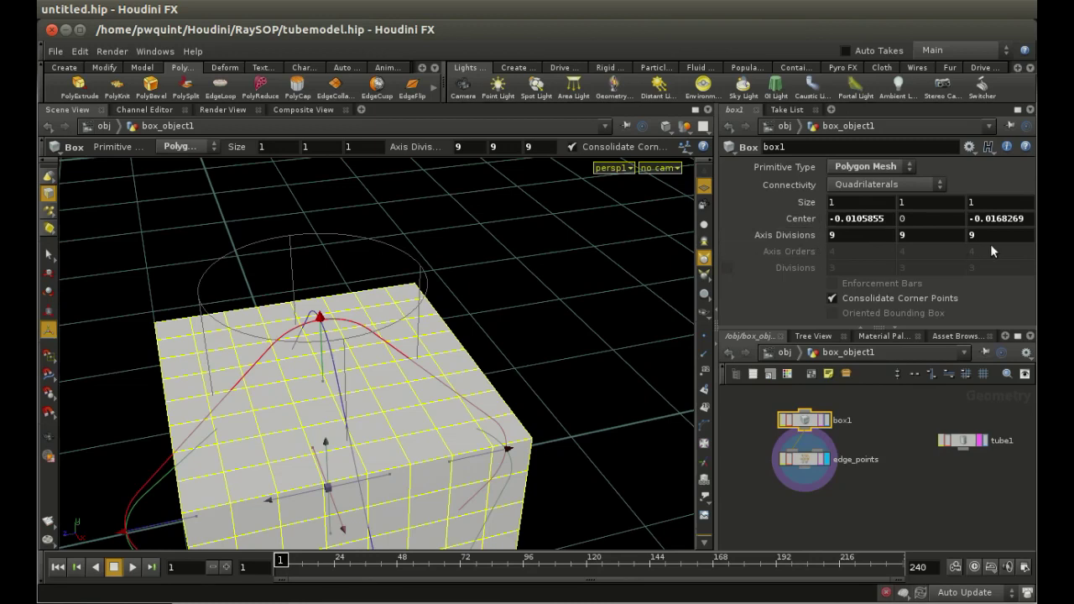
click(803, 460)
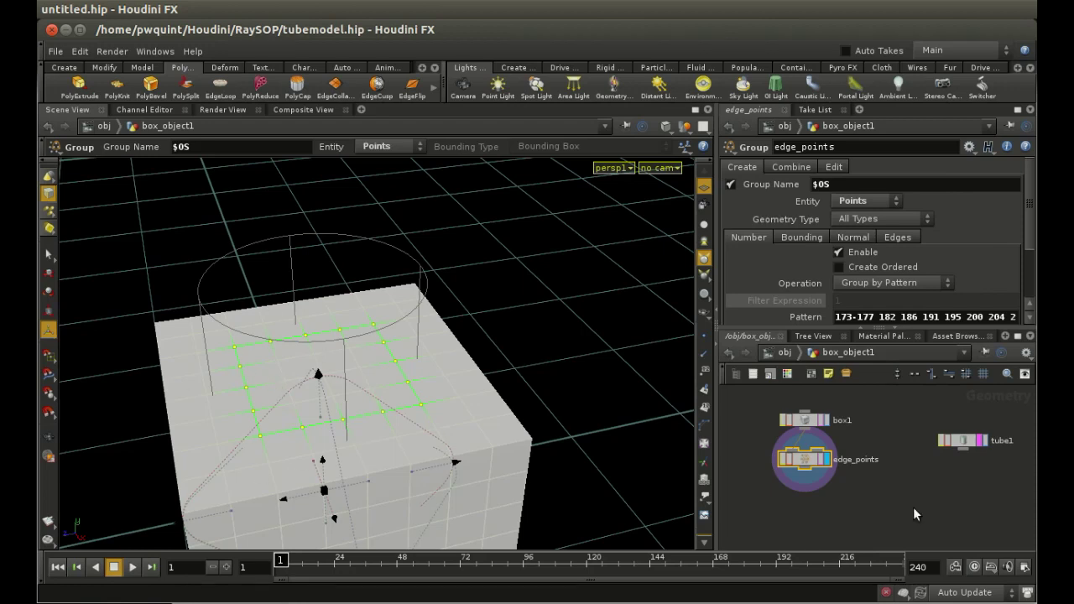
click(965, 443)
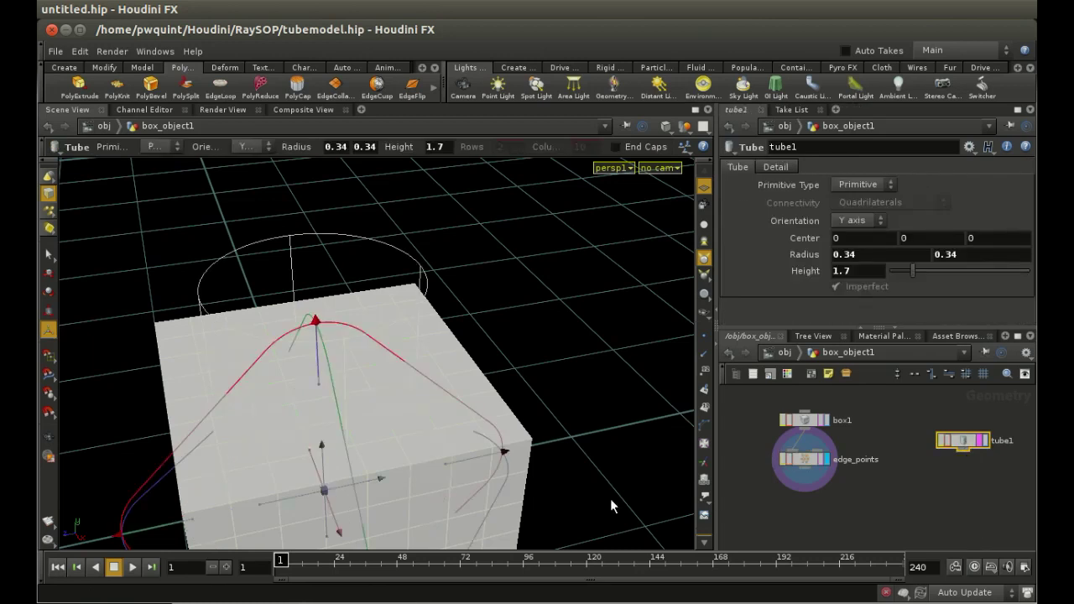
key(Escape)
drag(498, 431, 492, 387)
key(Return)
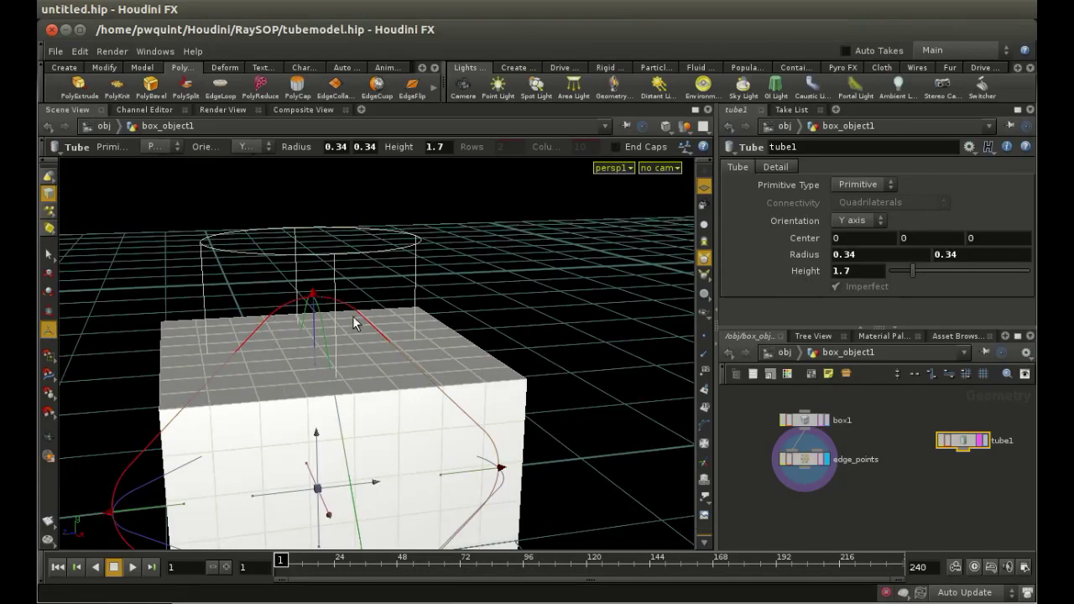
- Add a Ray node to the network below edge_points and tube1
scroll(904, 489, down, 1)
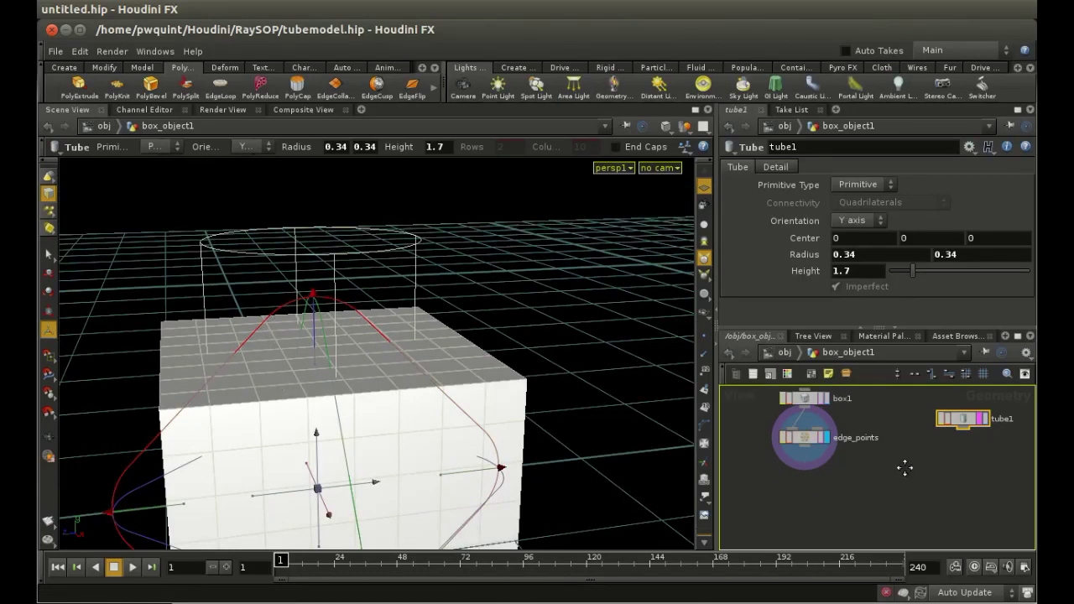
key(Tab)
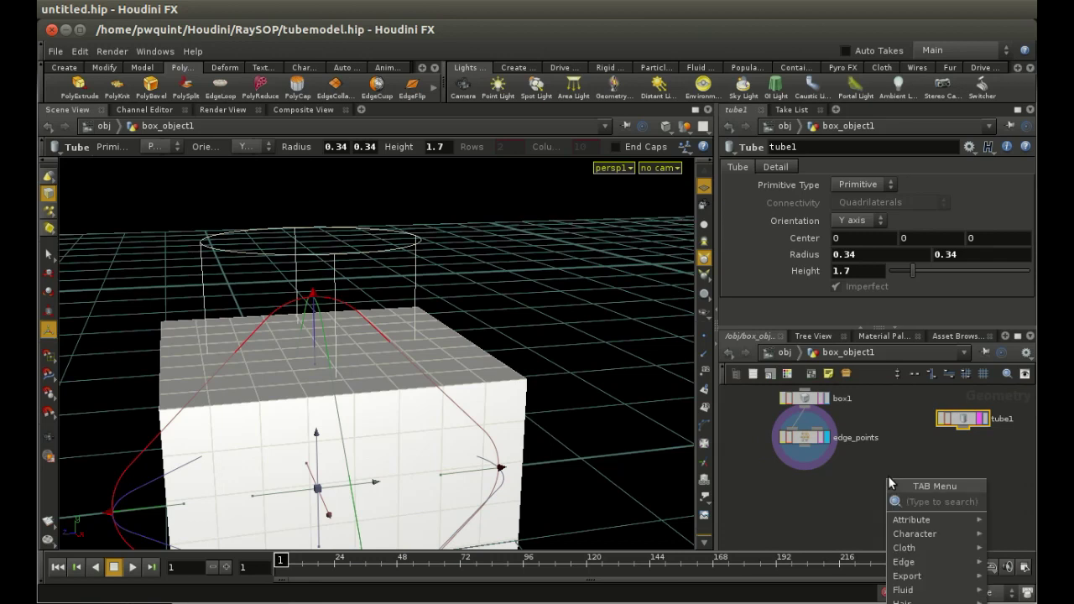
text(ra)
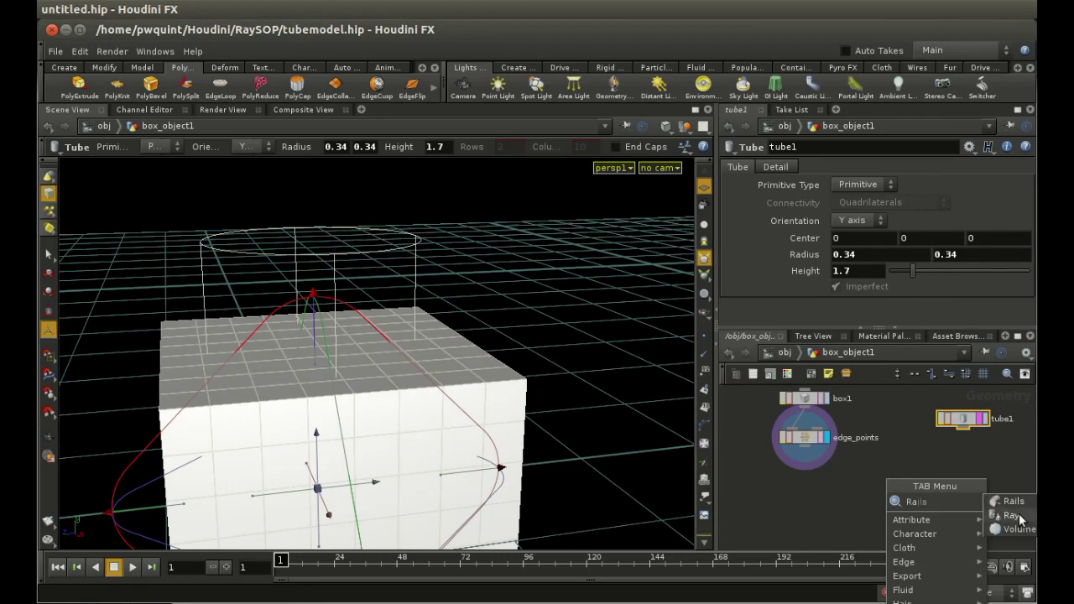
click(1011, 515)
click(891, 513)
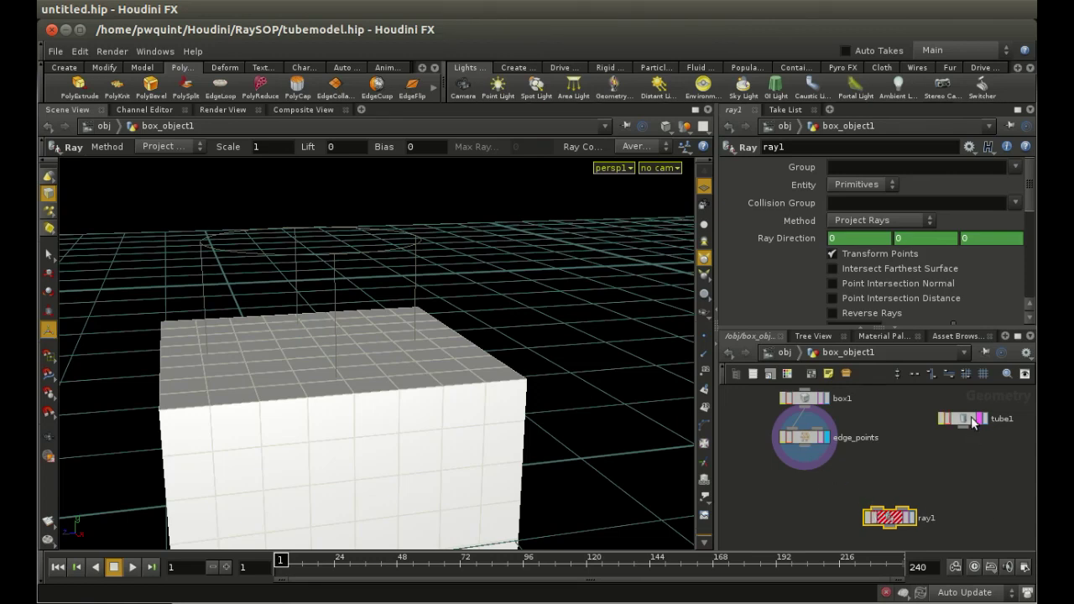
- Wire edge_points into the Ray node's first input and tube1 into its second, and display the Ray node
drag(969, 423, 961, 430)
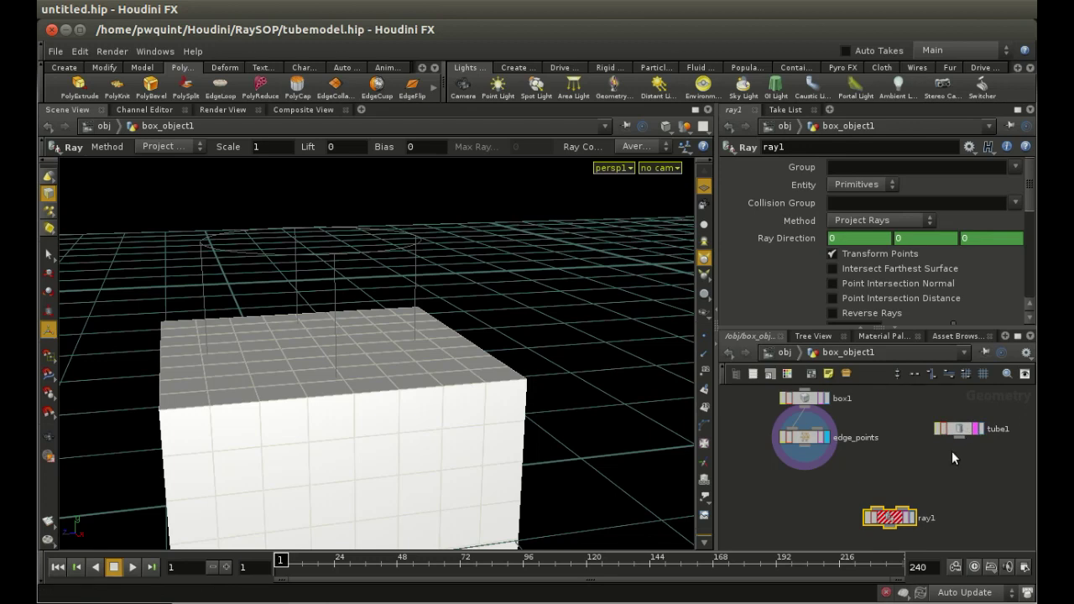
click(806, 446)
click(877, 507)
click(805, 447)
drag(894, 525, 895, 522)
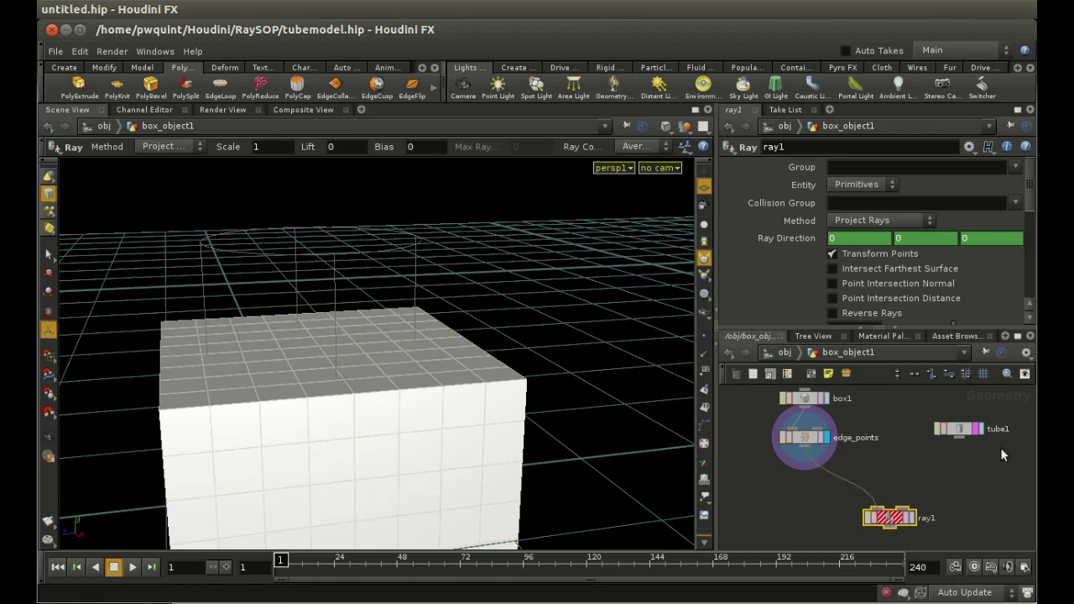
click(958, 437)
click(909, 507)
click(911, 518)
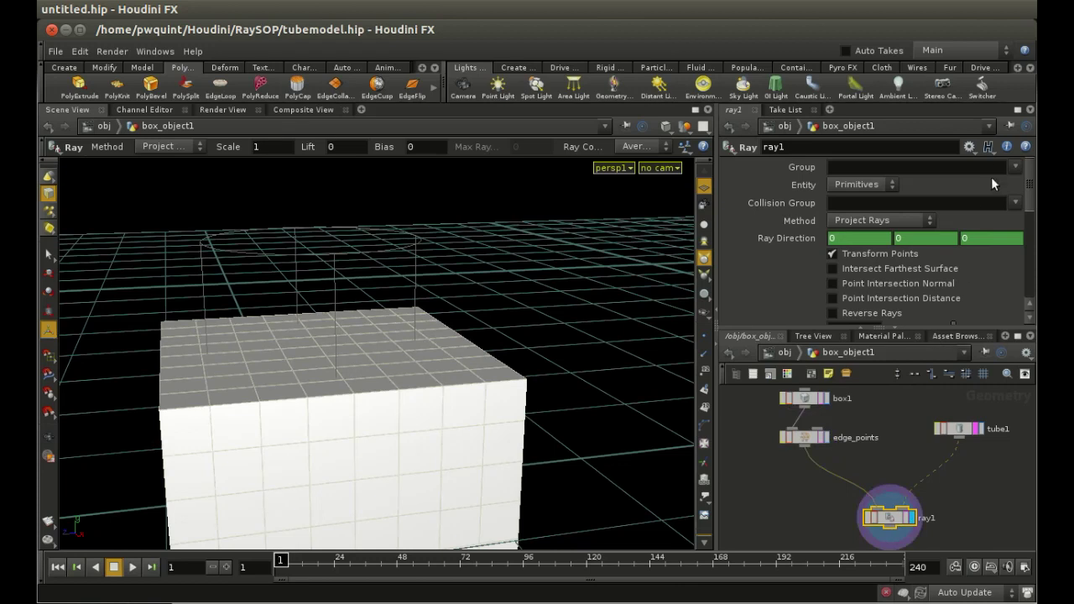
- Restrict the Ray node to the edge_points group with entity Points, using the Project Rays method
click(1016, 167)
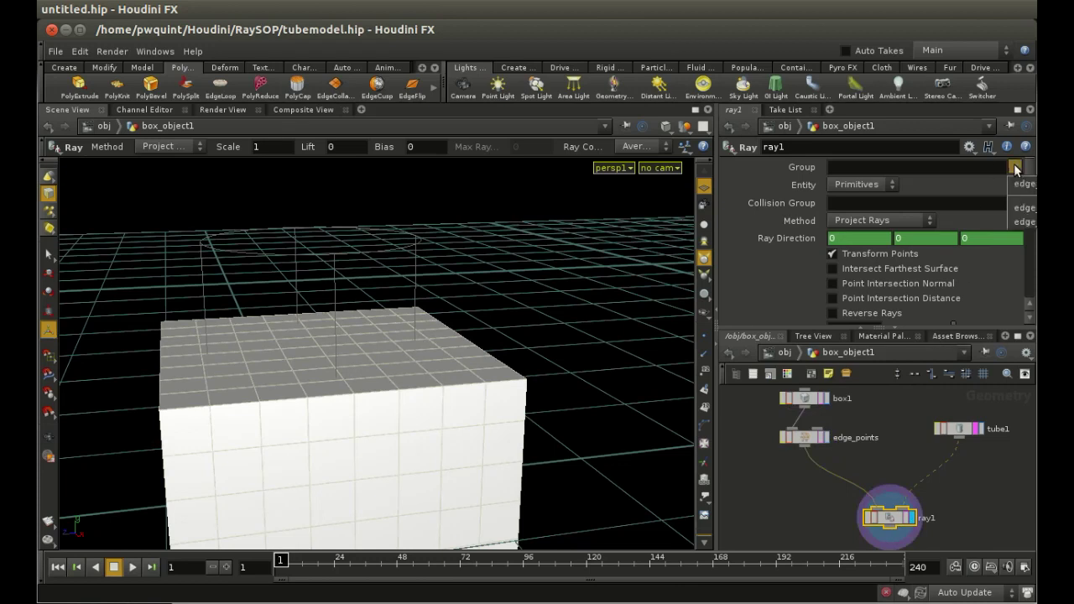
click(1022, 222)
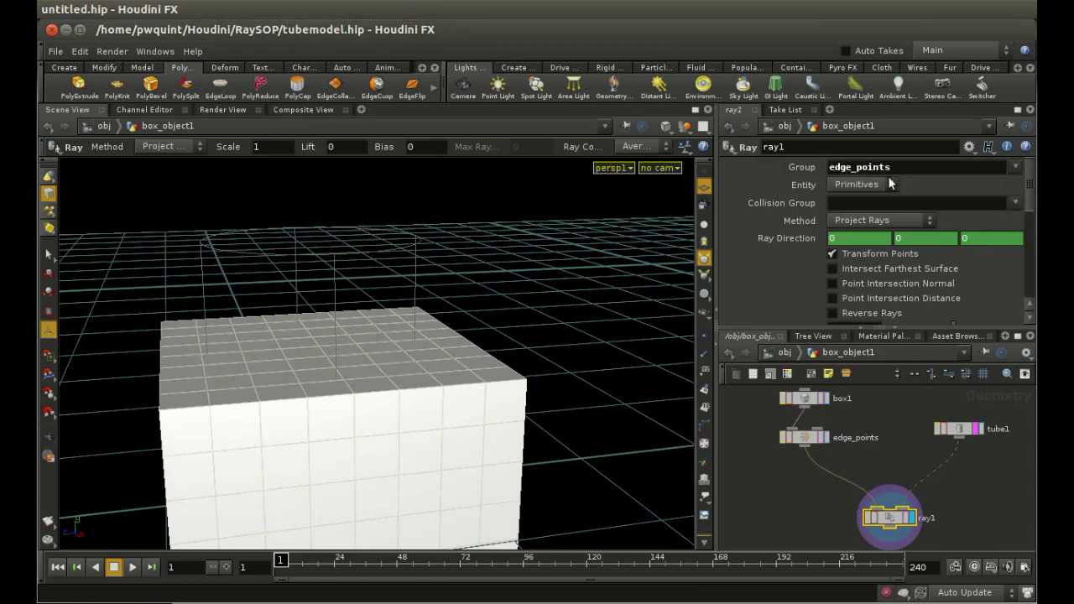
click(860, 185)
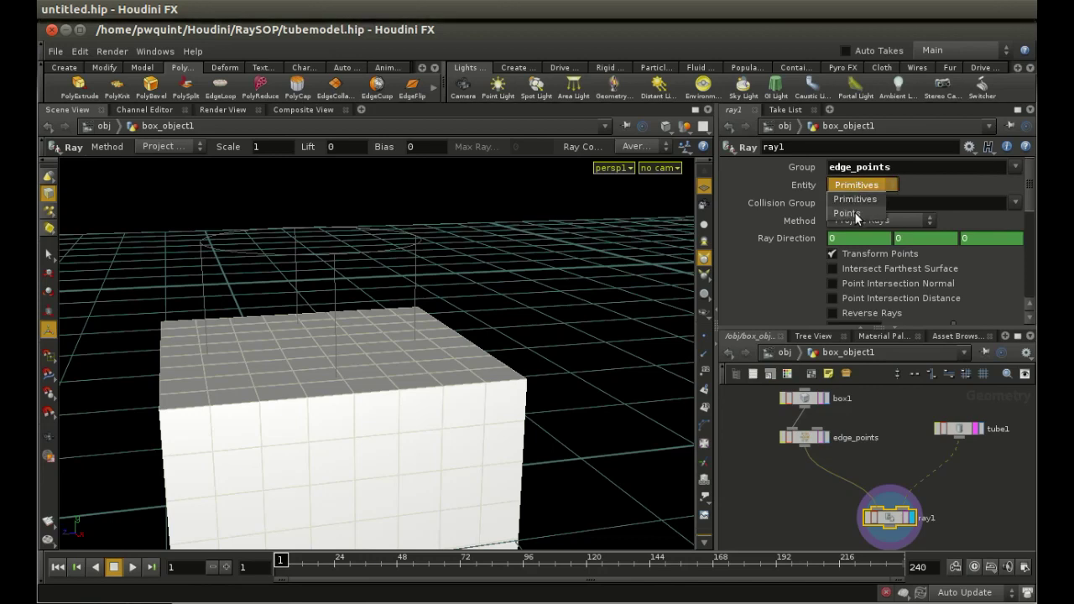
click(843, 211)
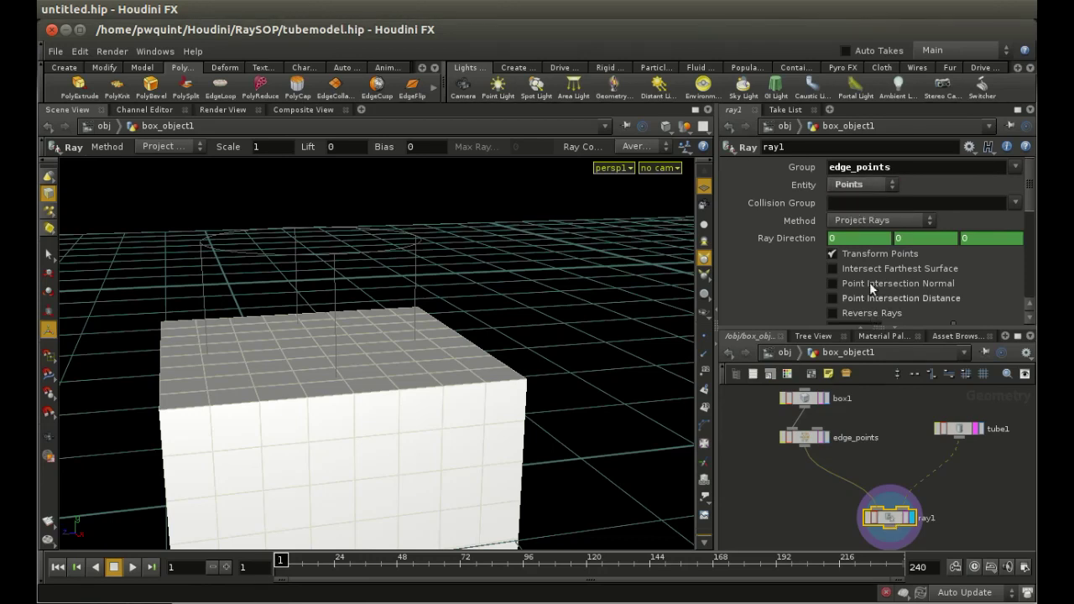
click(868, 220)
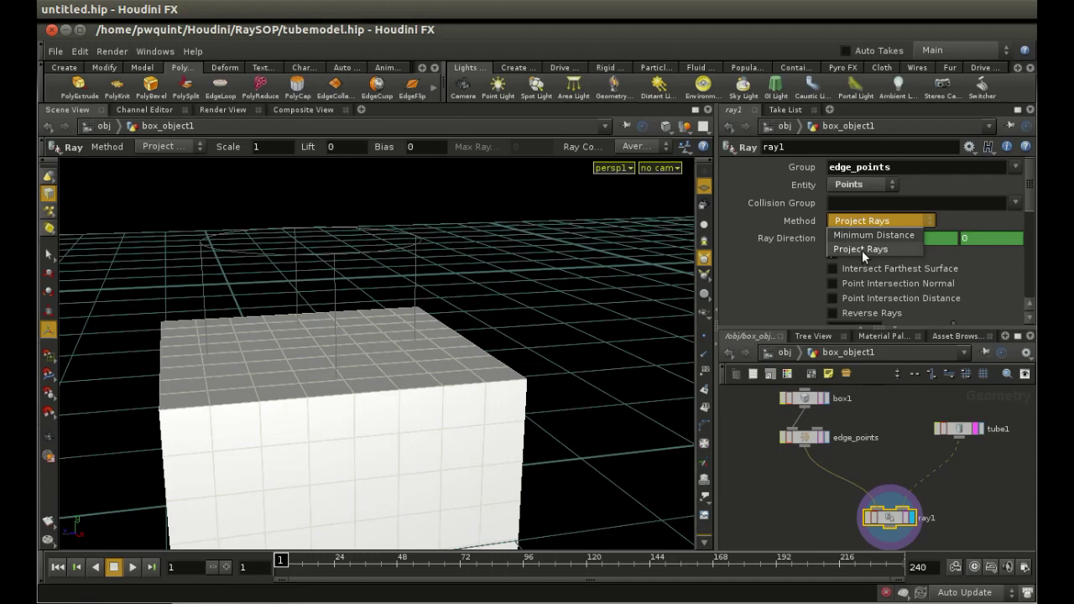
click(861, 250)
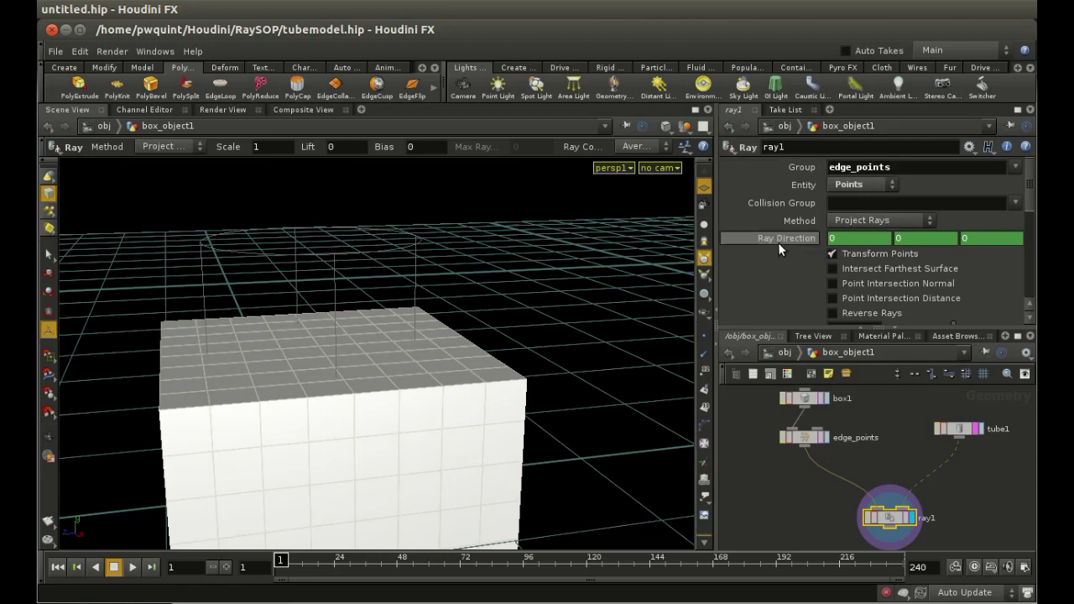
- Remove the normal-based expressions from the Ray node's ray direction and set its Y component to 0
mouse_move(778, 243)
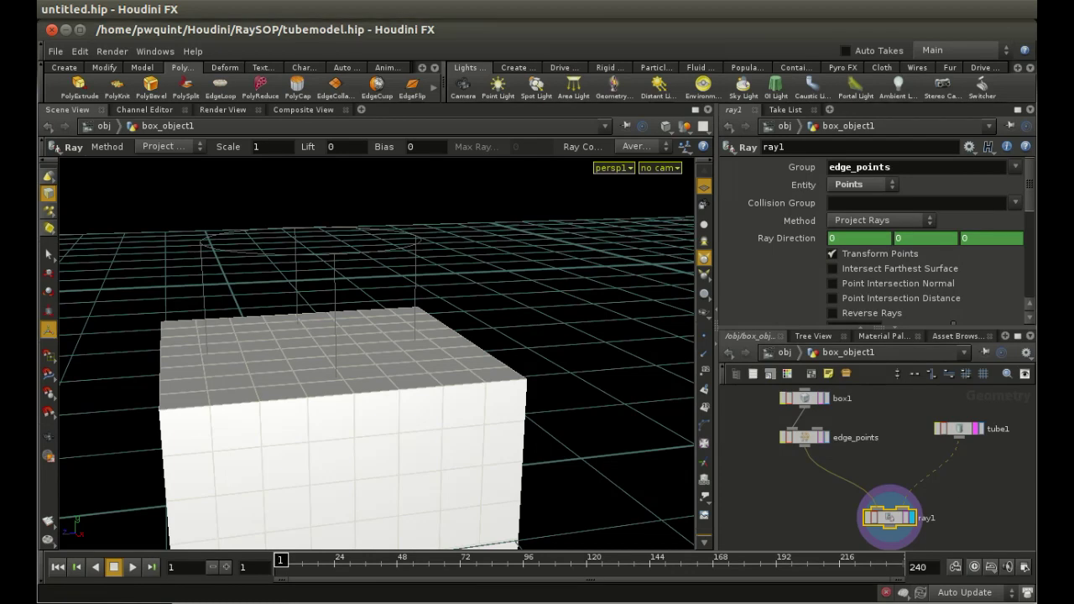
click(779, 240)
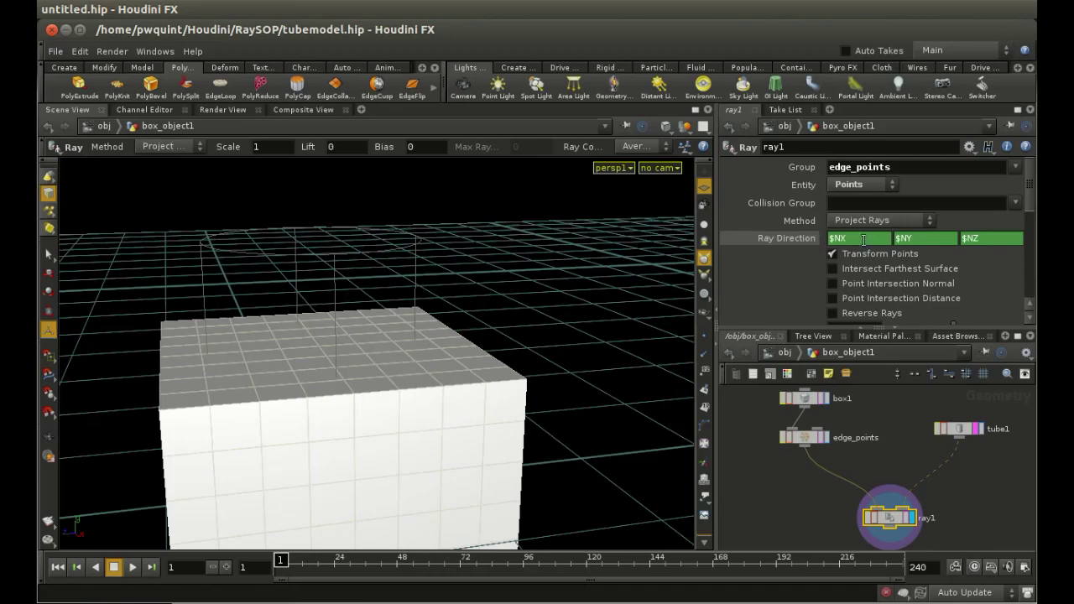
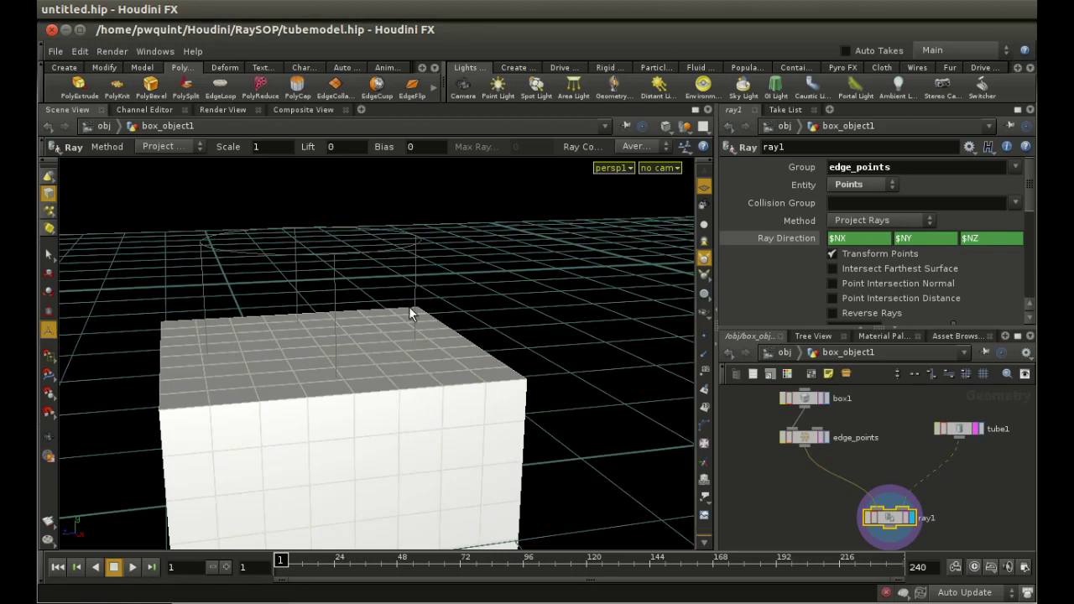
right_click(788, 239)
click(841, 391)
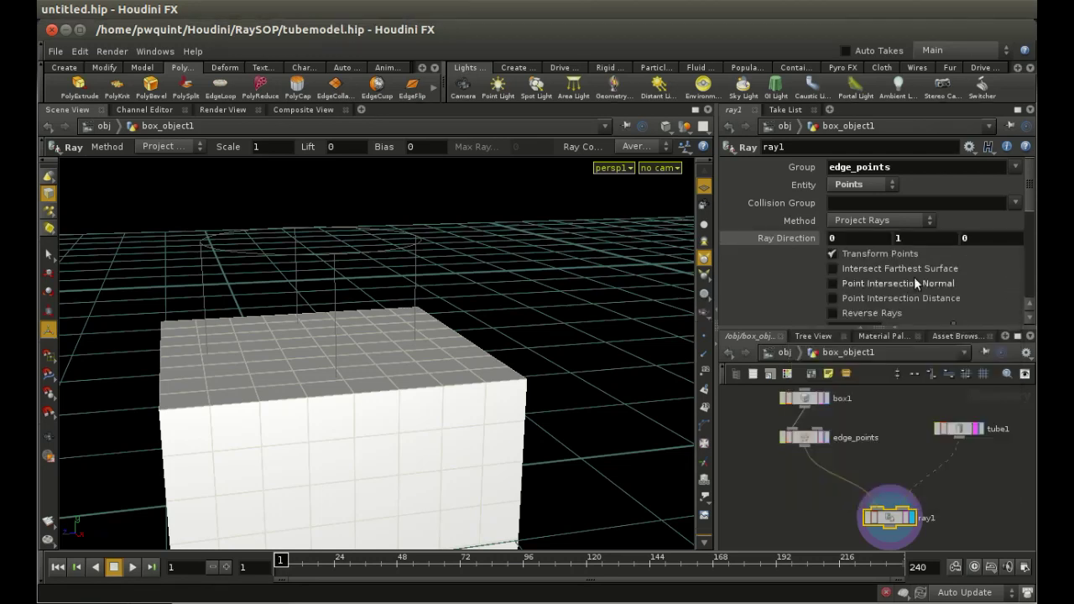
click(915, 241)
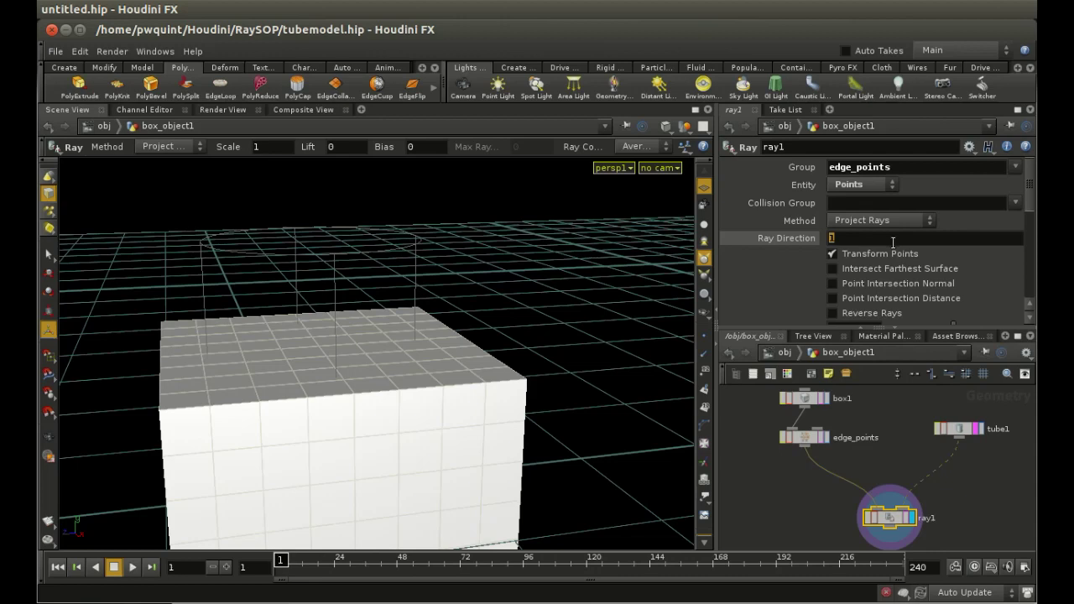
text(0)
key(Return)
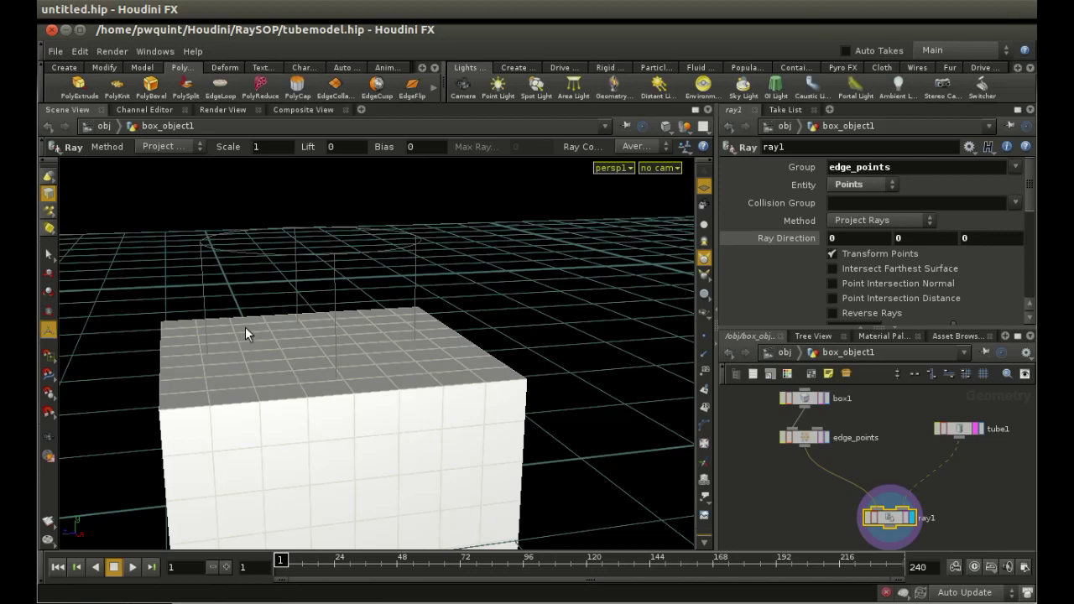
- Set the ray direction's X component to $TX and its Z component to $TZ
click(833, 239)
key(BackSpace)
text($TX)
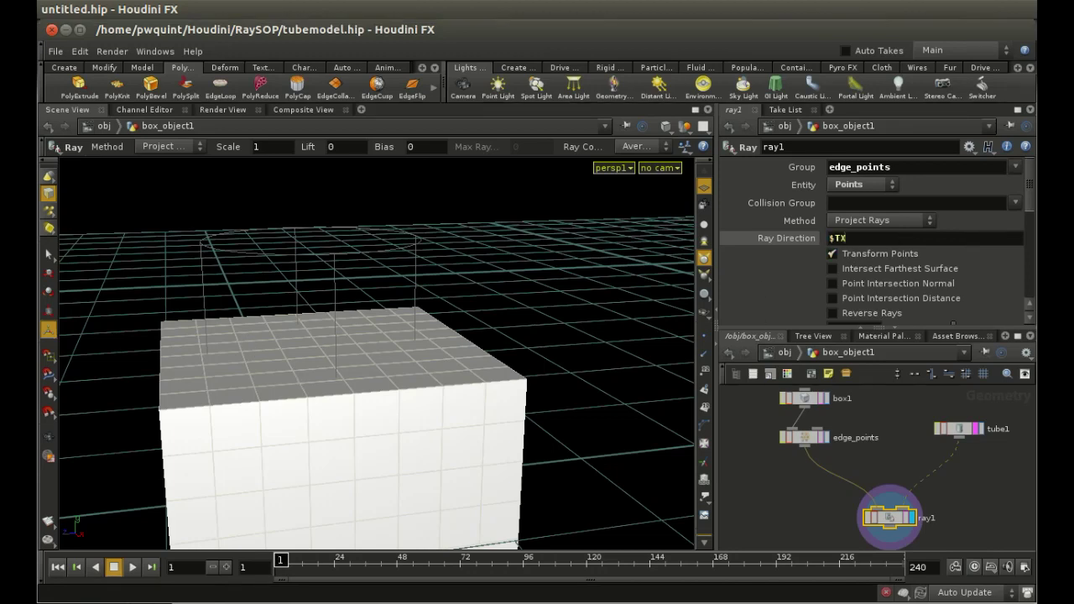
key(Return)
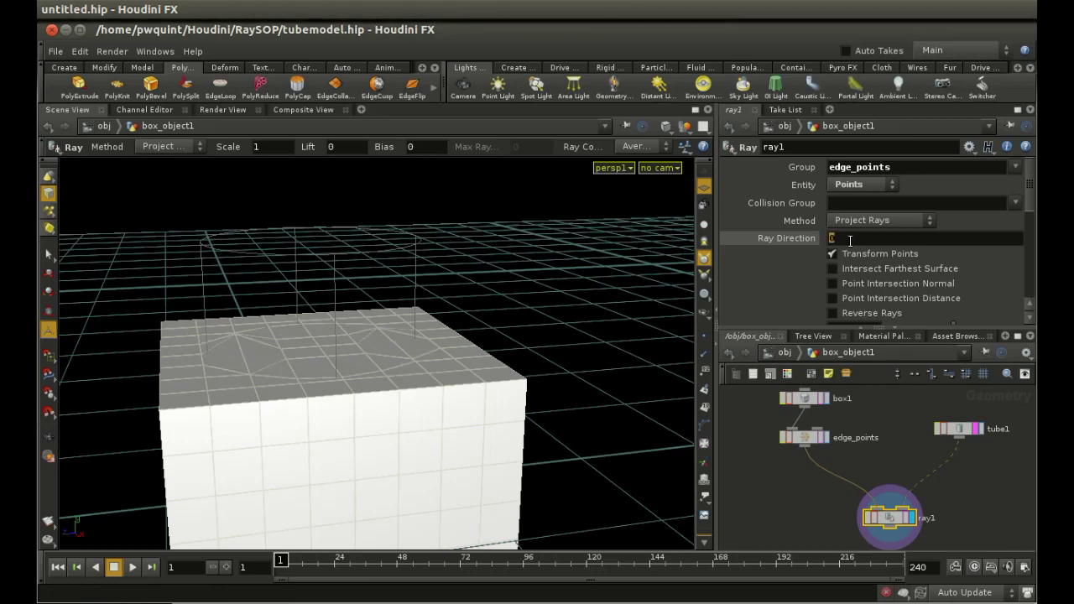
text($T)
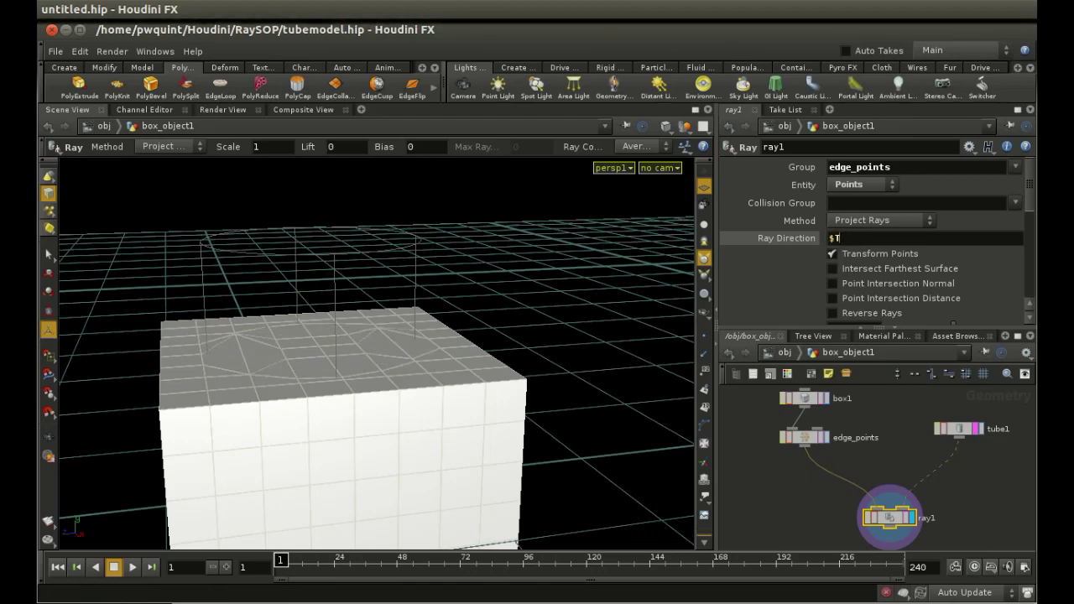
text(Z)
key(Return)
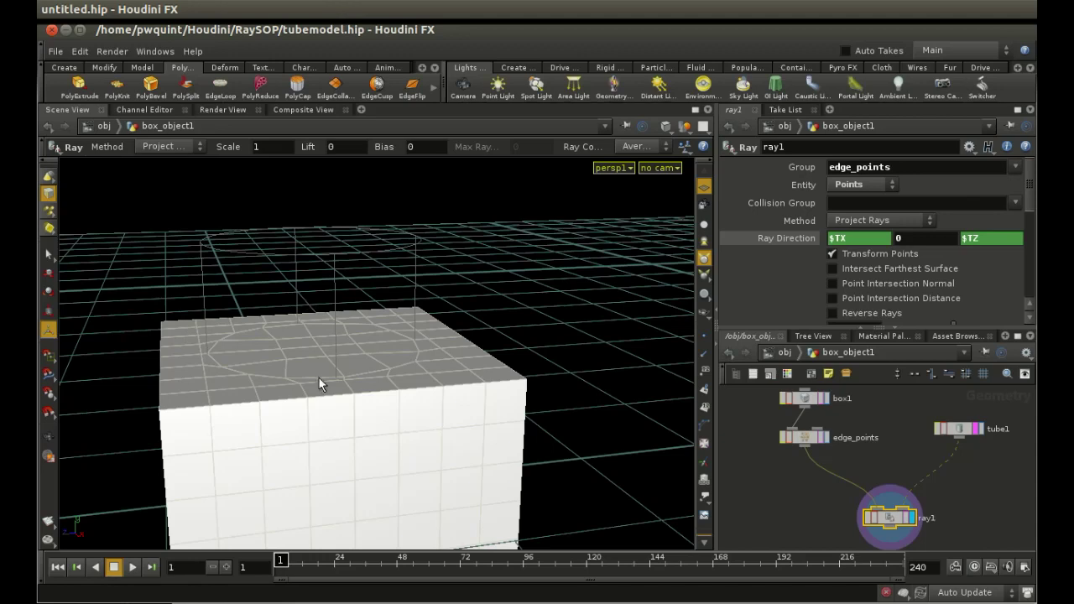
- Inspect the projected edge points on the box's top face up close in wireframe and shaded display
key(Escape)
drag(355, 313, 364, 492)
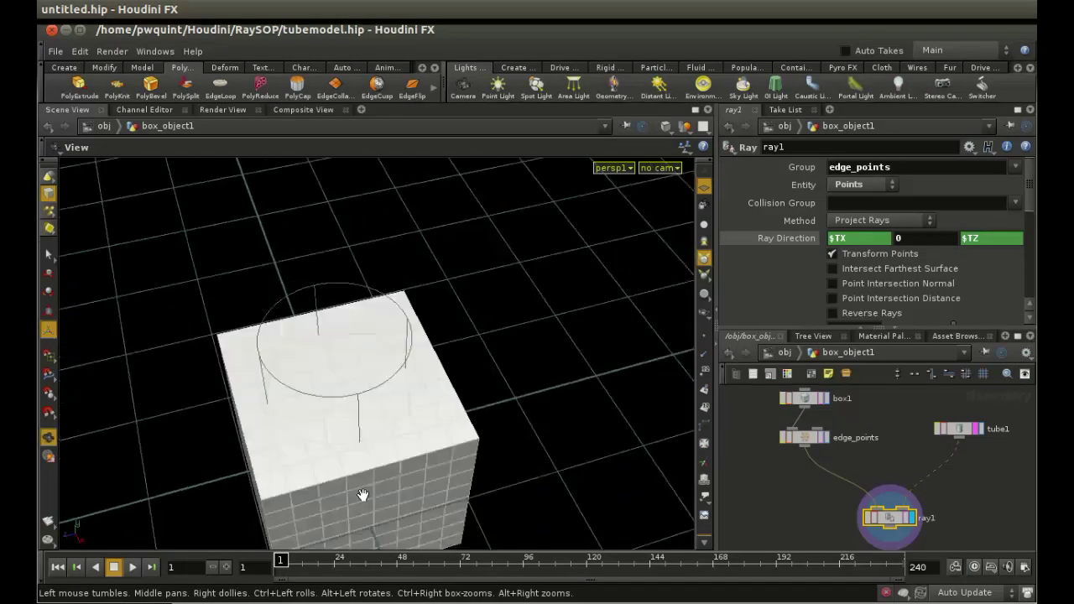
right_drag(364, 492, 364, 268)
mouse_move(358, 362)
middle_down()
mouse_move(421, 237)
mouse_move(421, 282)
middle_up()
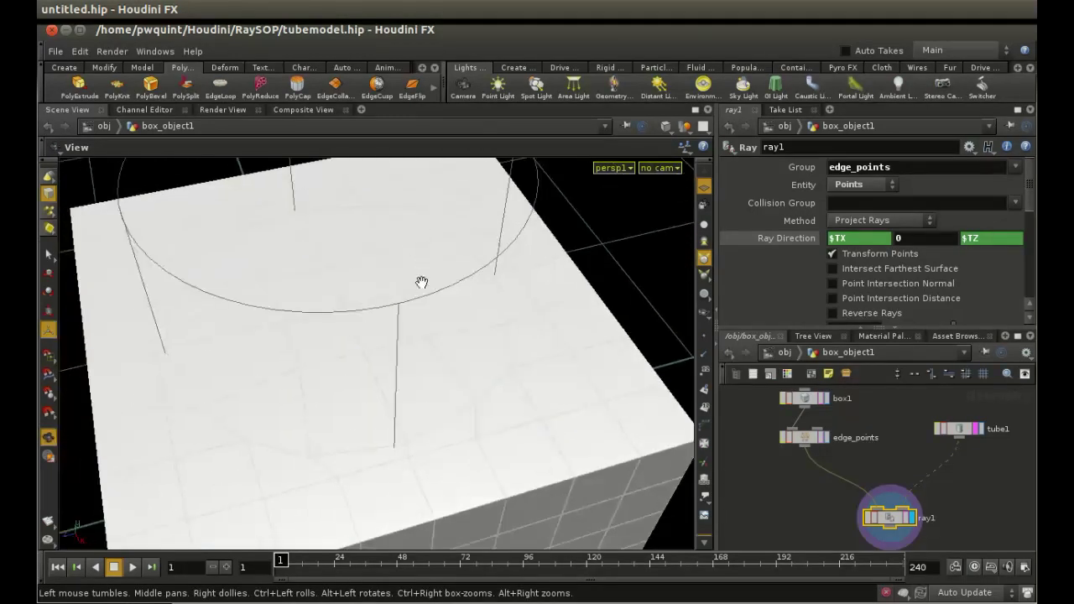
key(Return)
key(w)
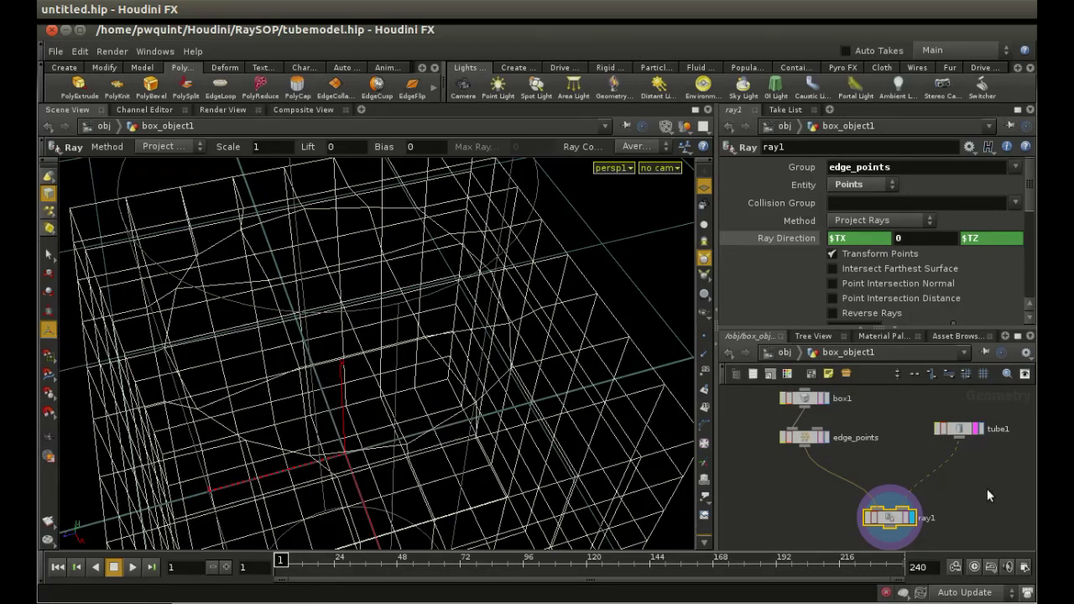
middle_drag(986, 488, 976, 450)
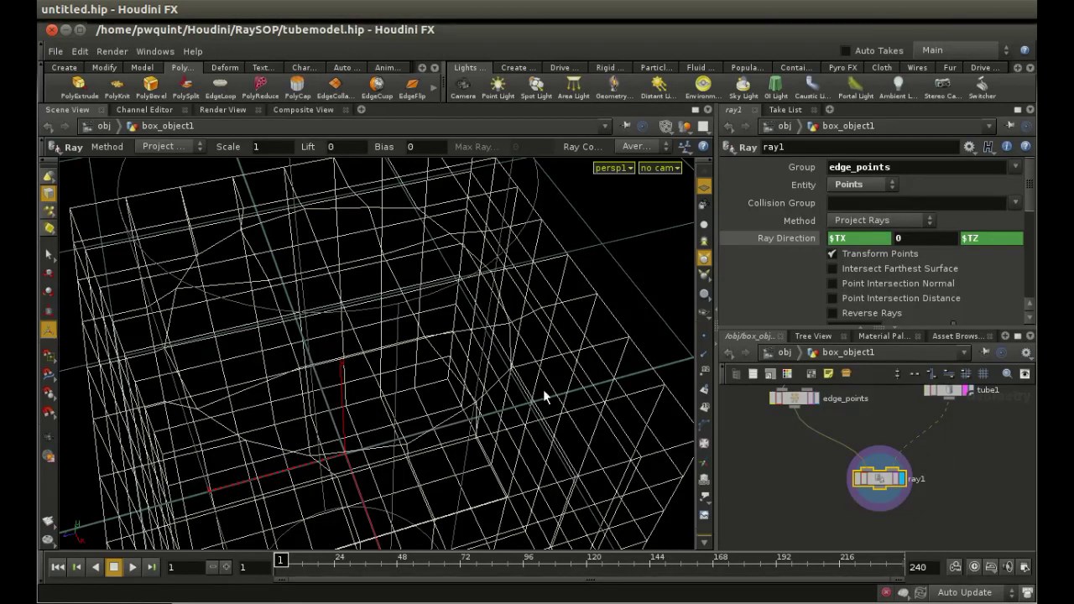
key(w)
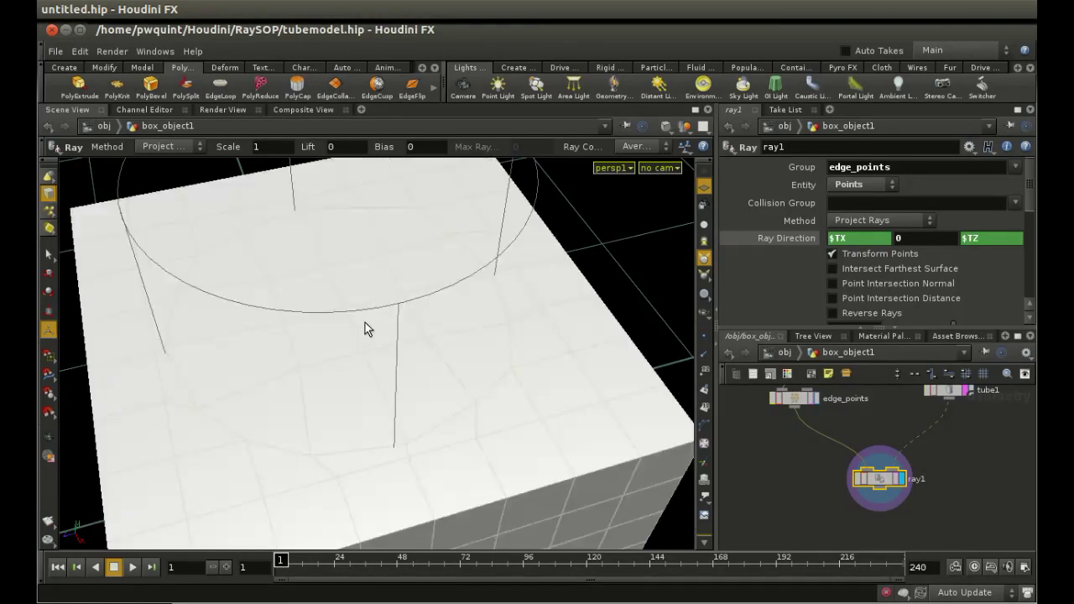
- Select the box-top faces inside the circular outline and extrude them upward about 0.31 with PolyExtrude
key(s)
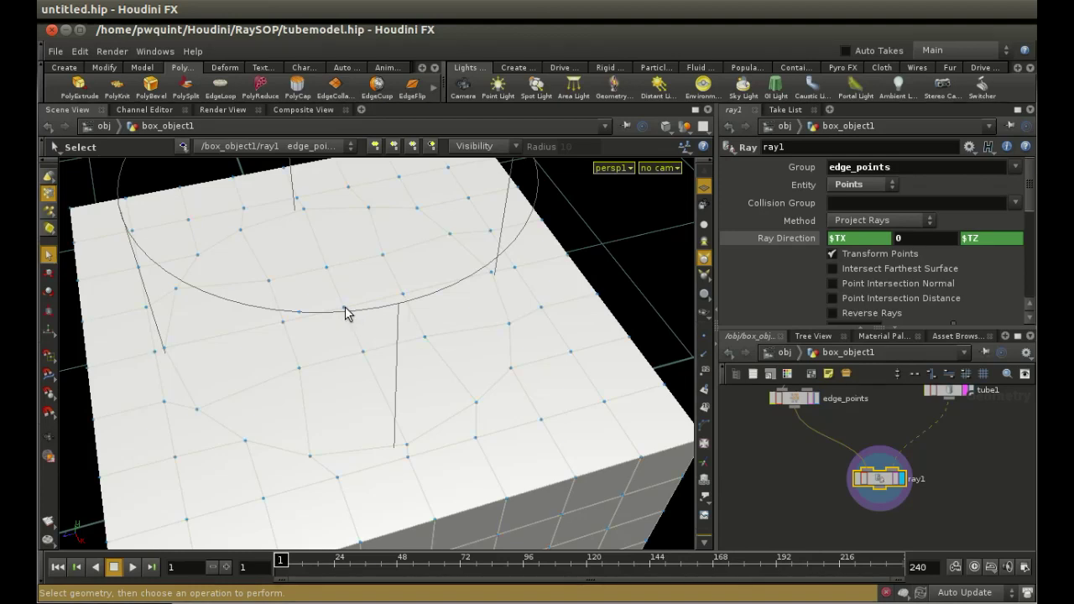
click(346, 312)
key(4)
key(shift+g)
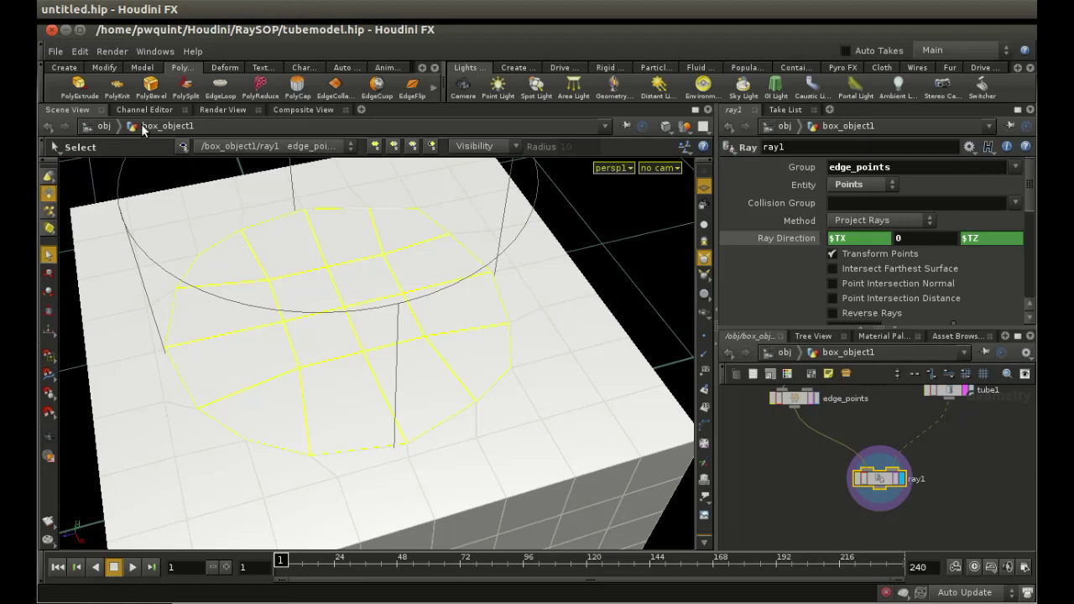
click(79, 86)
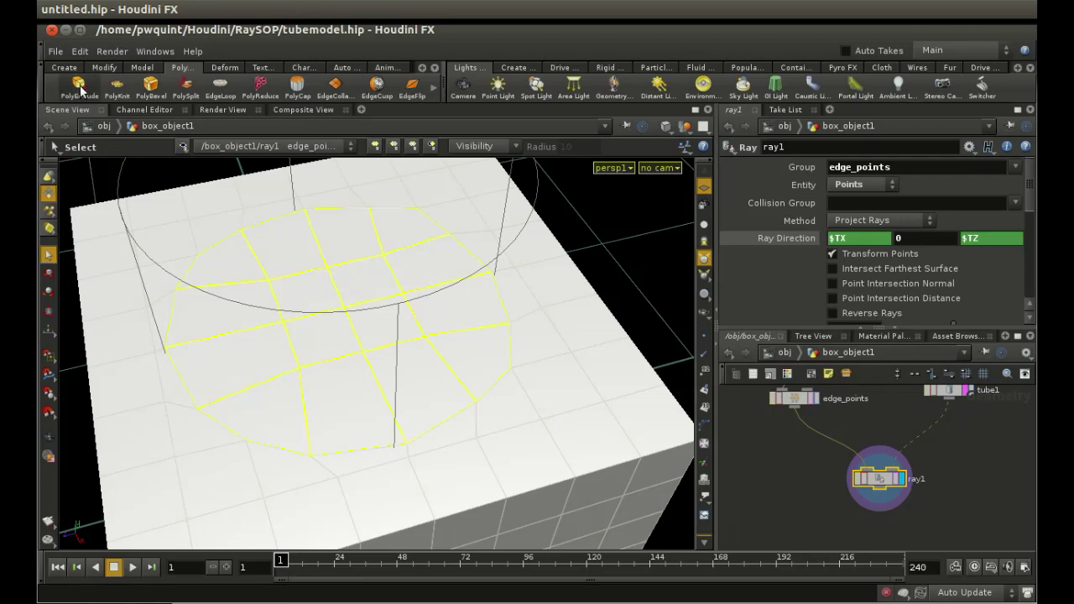
drag(406, 211, 424, 80)
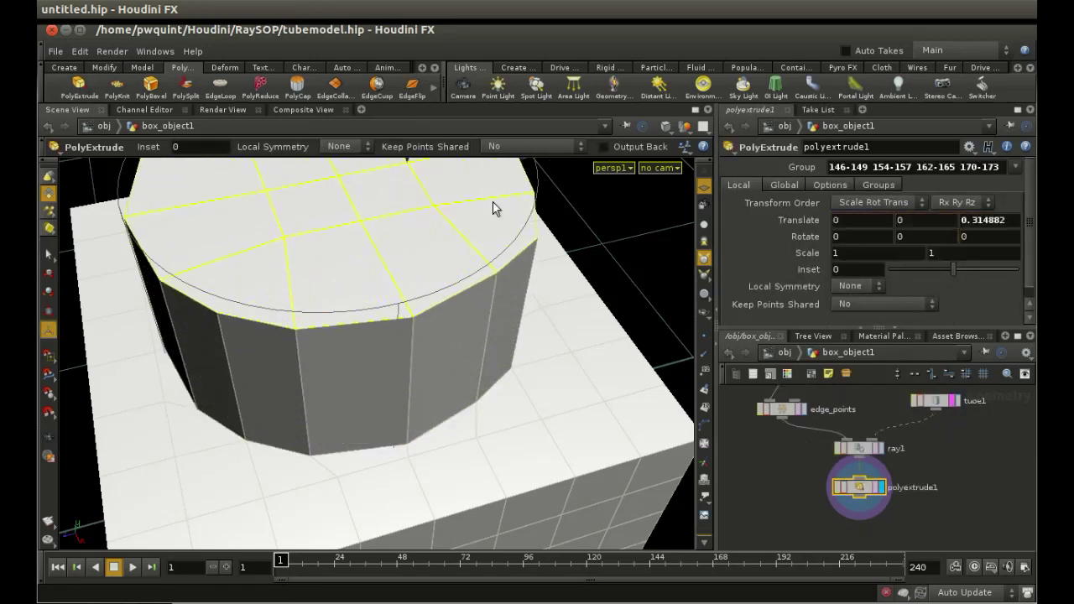
- Set the PolyExtrude node's Keep Points Shared option to Use Normals
click(845, 305)
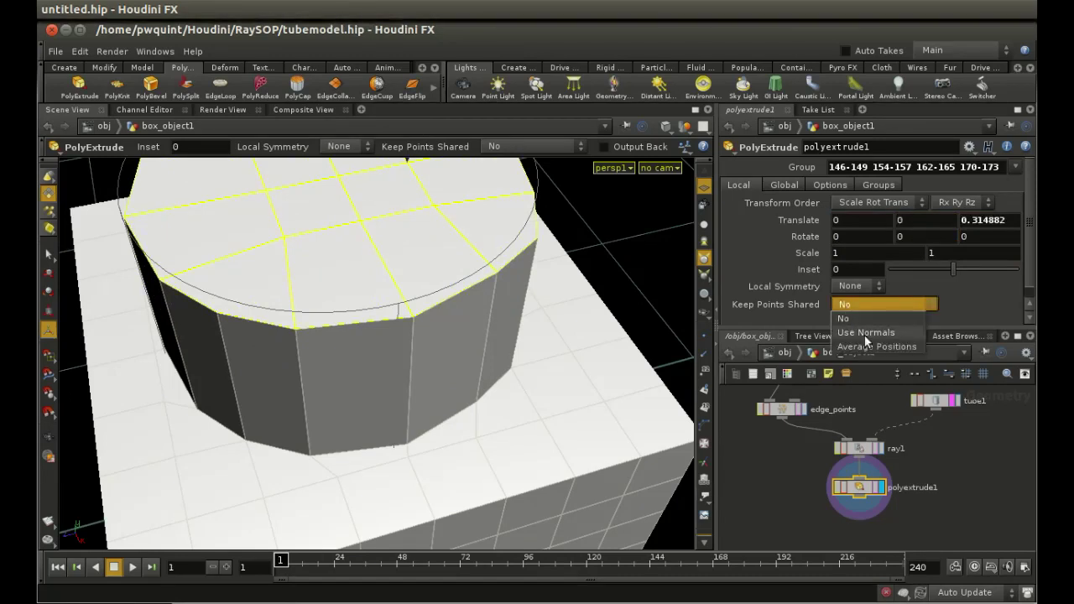
click(857, 332)
key(Escape)
drag(643, 432, 472, 242)
scroll(478, 274, up, 5)
middle_drag(473, 242, 479, 358)
drag(479, 357, 484, 456)
key(Return)
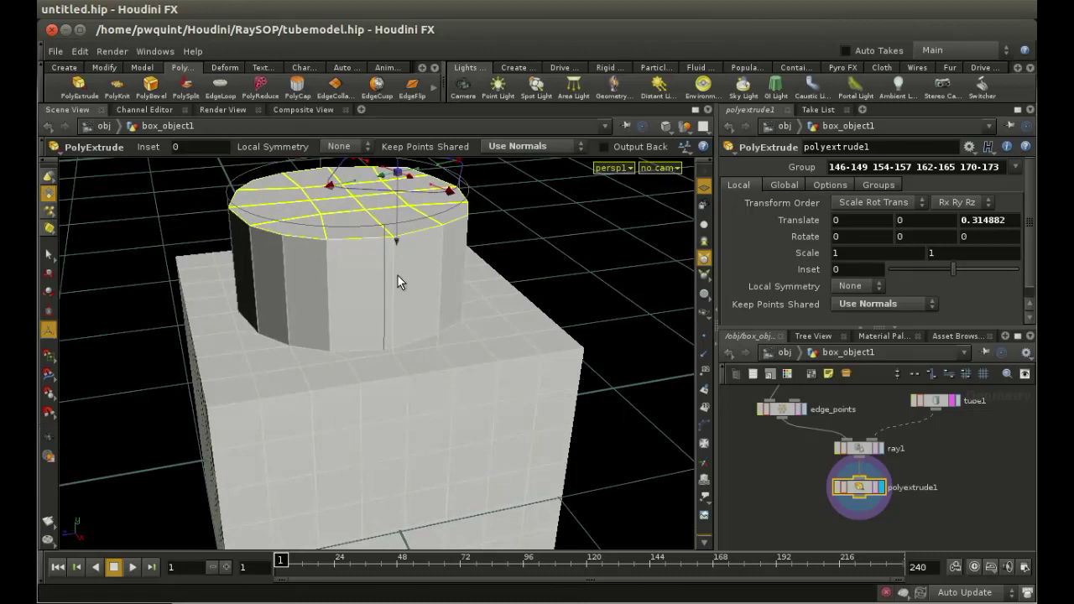
- Add two edge loops around the extruded cylinder, one near its base and one near its upper rim
click(225, 86)
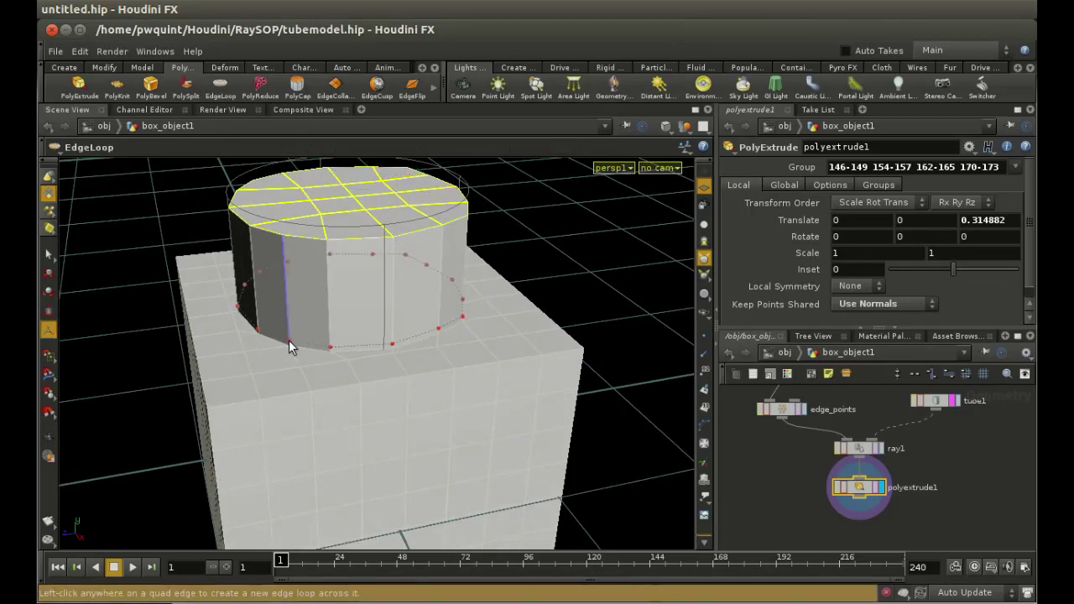
click(288, 336)
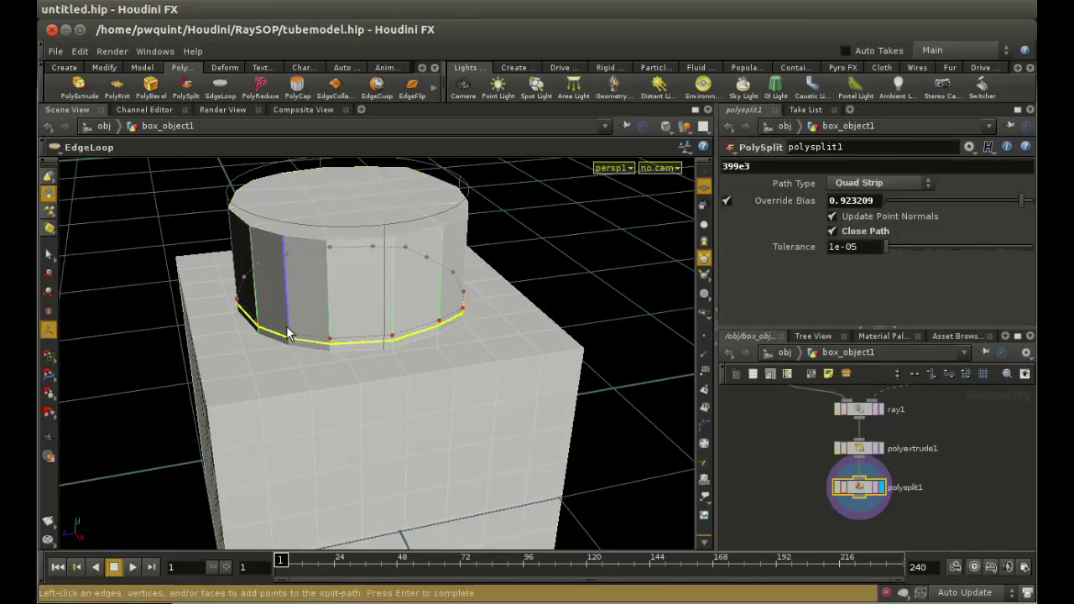
click(282, 245)
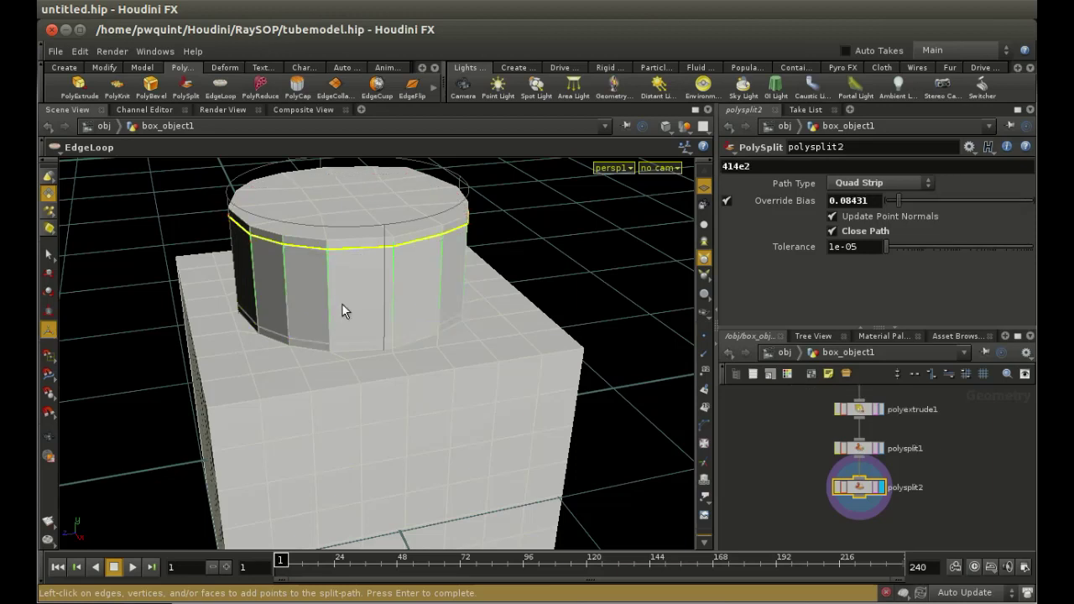
- Append a Subdivide node after the second PolySplit node and display its result
middle_drag(881, 515, 866, 458)
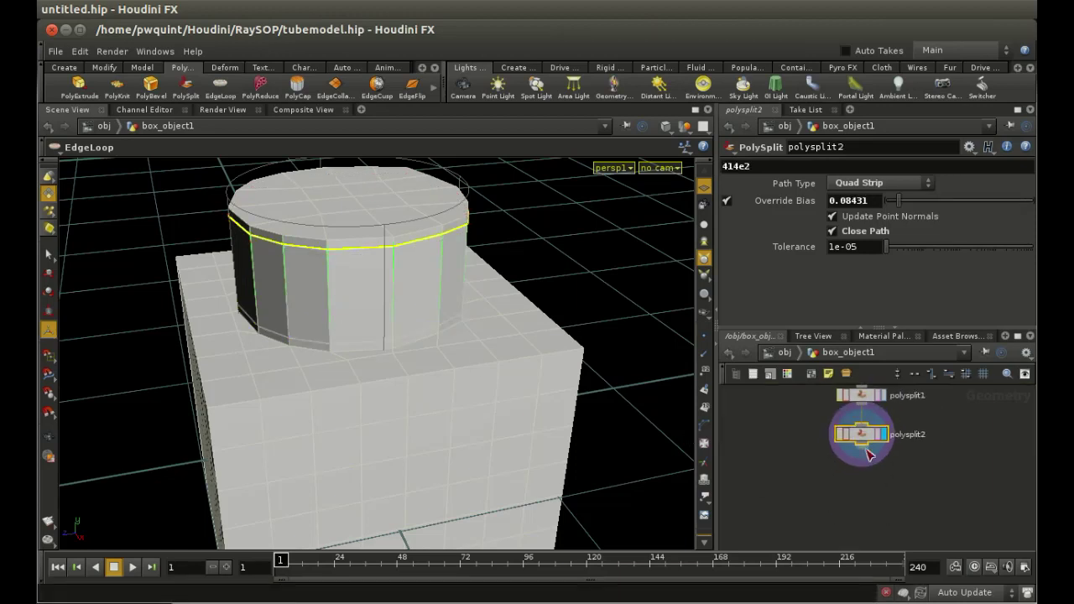
key(Tab)
text(sub)
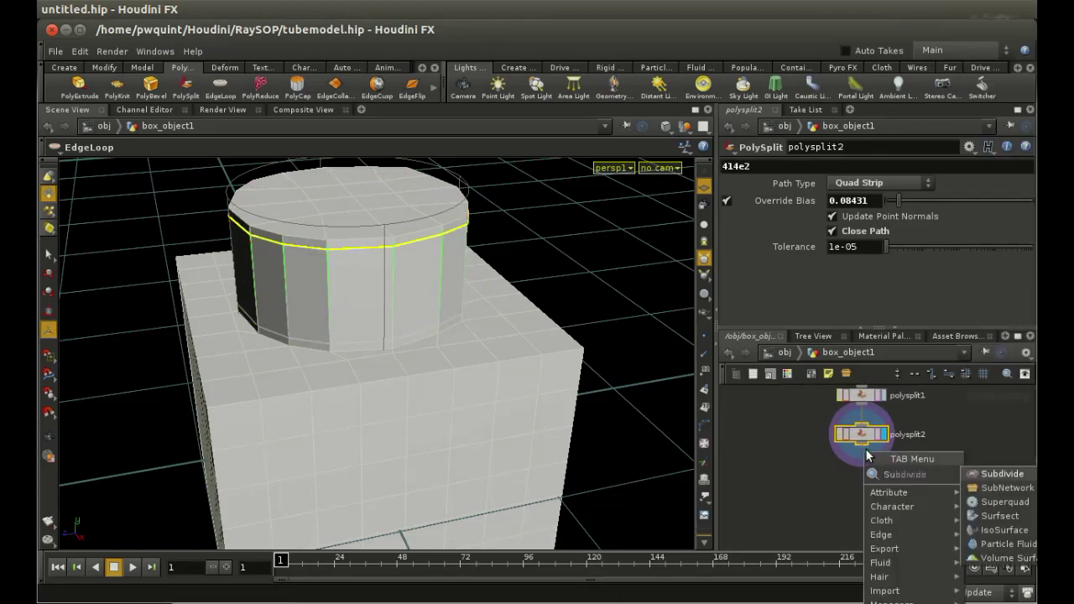
click(993, 468)
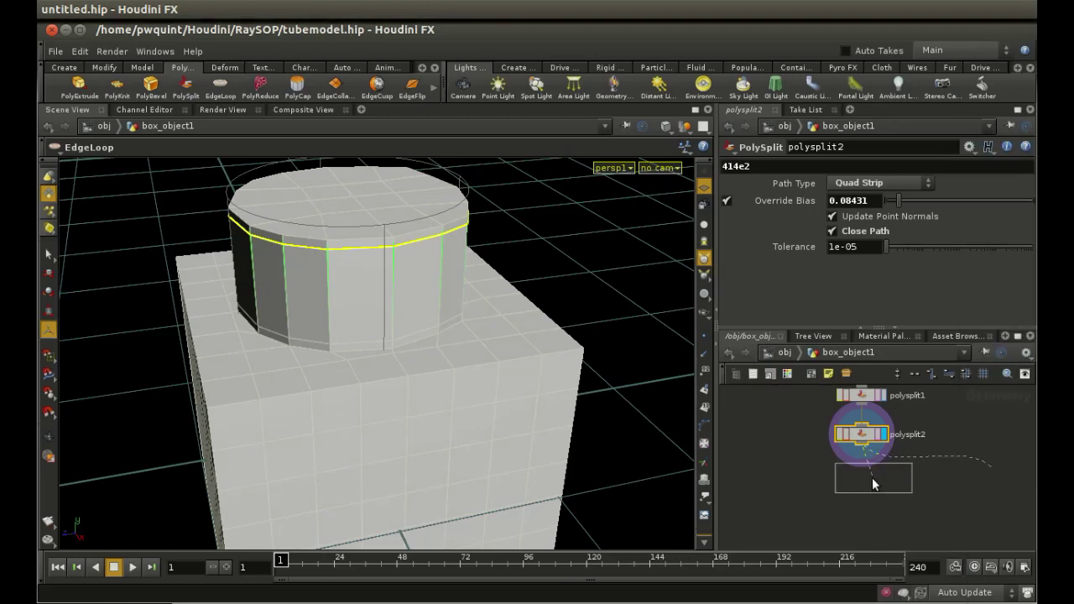
click(862, 479)
click(885, 484)
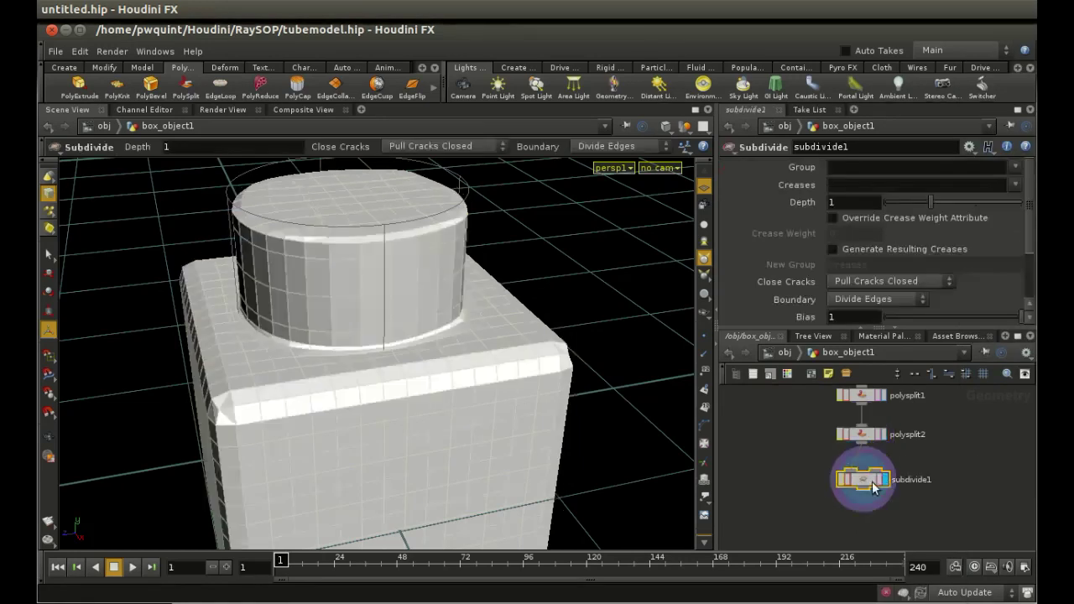
- Examine the subdivided model from several angles, and display the second PolySplit node's unsubdivided mesh for comparison
key(Escape)
drag(554, 359, 604, 353)
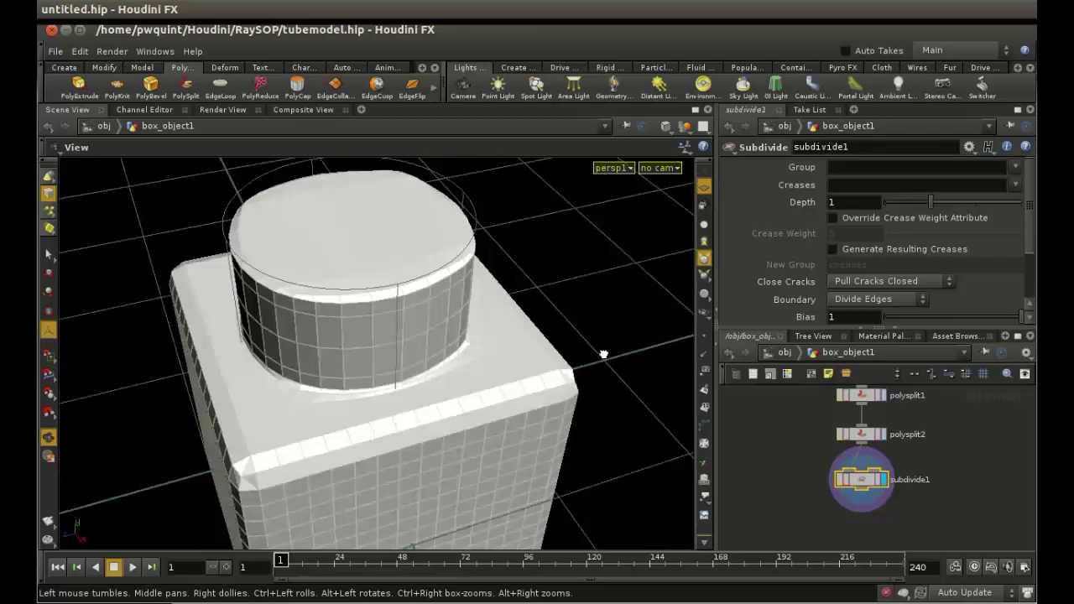
drag(456, 403, 475, 383)
key(Return)
key(Escape)
key(Return)
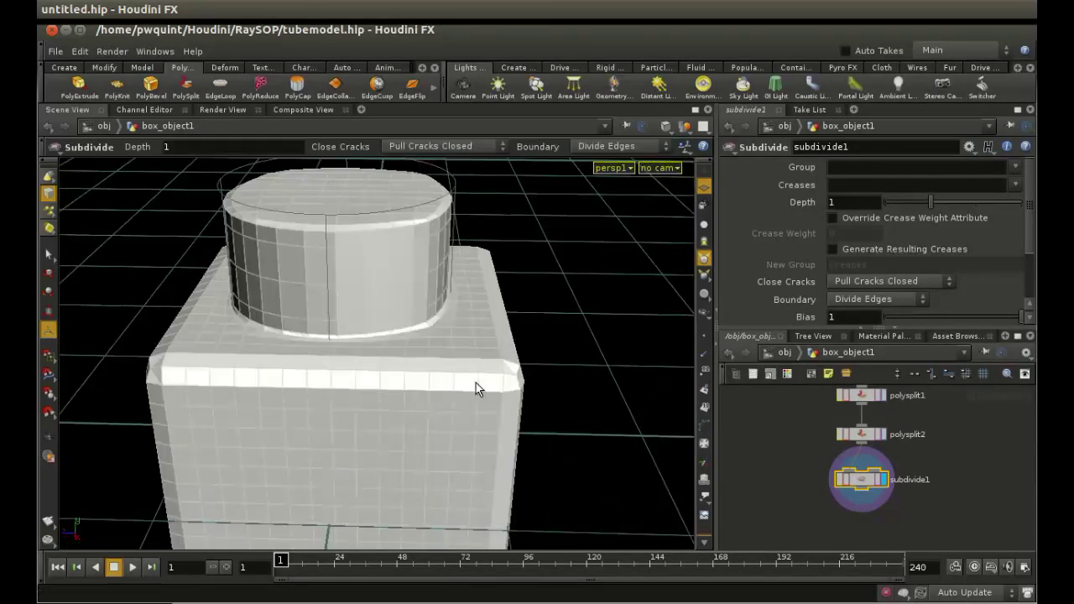
key(Escape)
drag(352, 369, 355, 431)
key(Return)
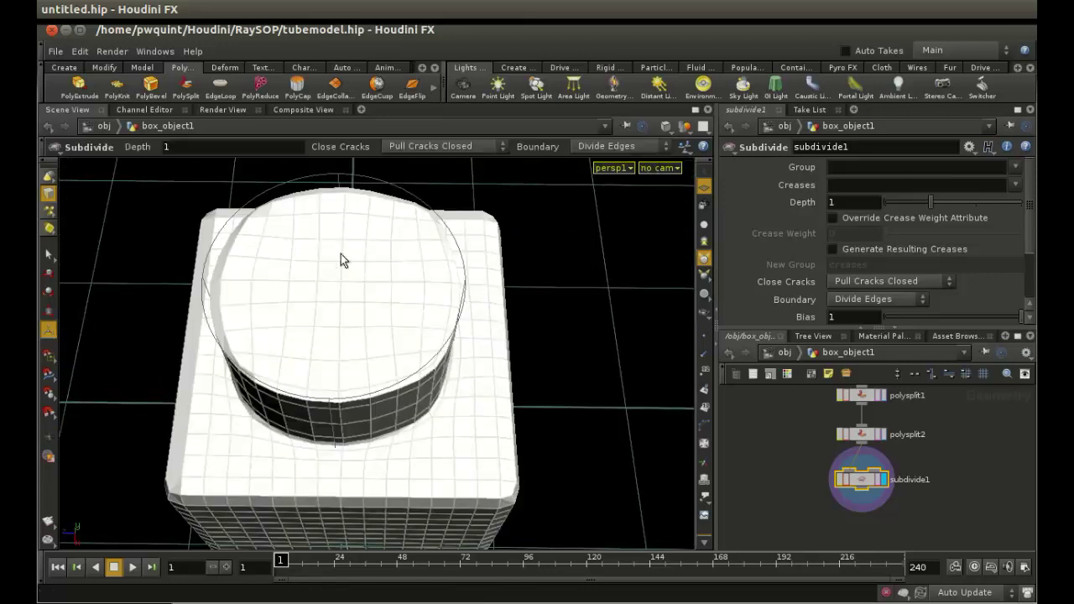
click(882, 435)
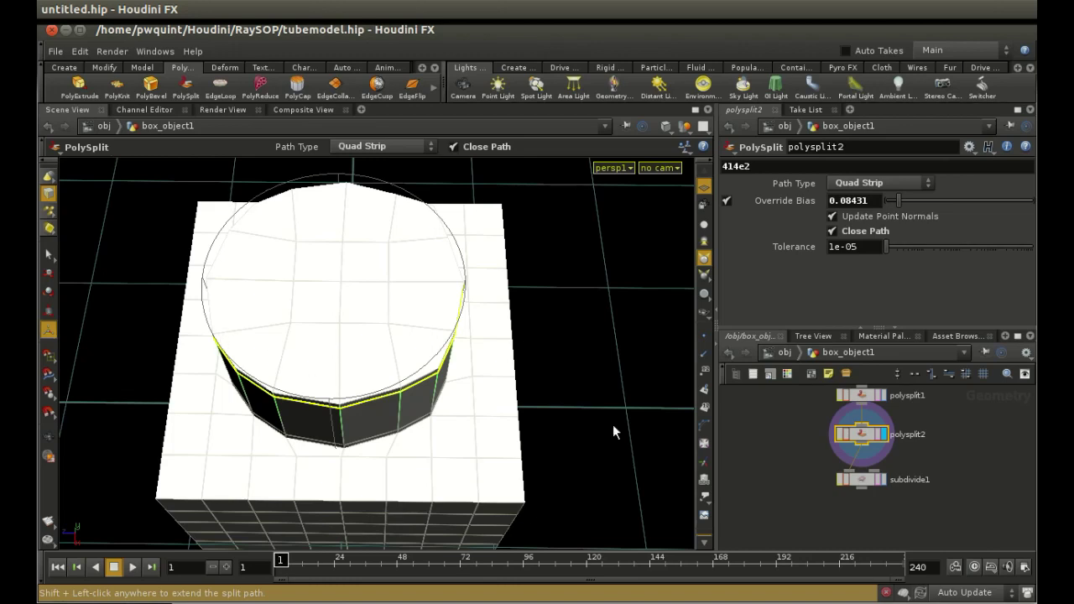
alt+drag(589, 456, 552, 358)
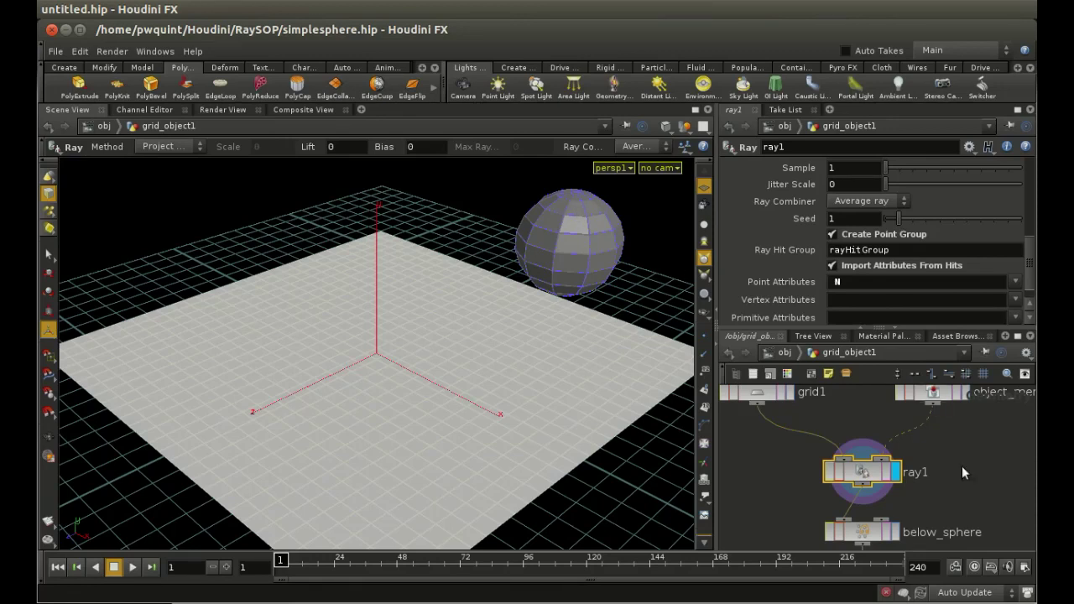
- At the object level of simplesphere.hip, move the sphere over the grid to about X 0.39 and Z 2.47
middle_drag(962, 473, 996, 504)
click(792, 424)
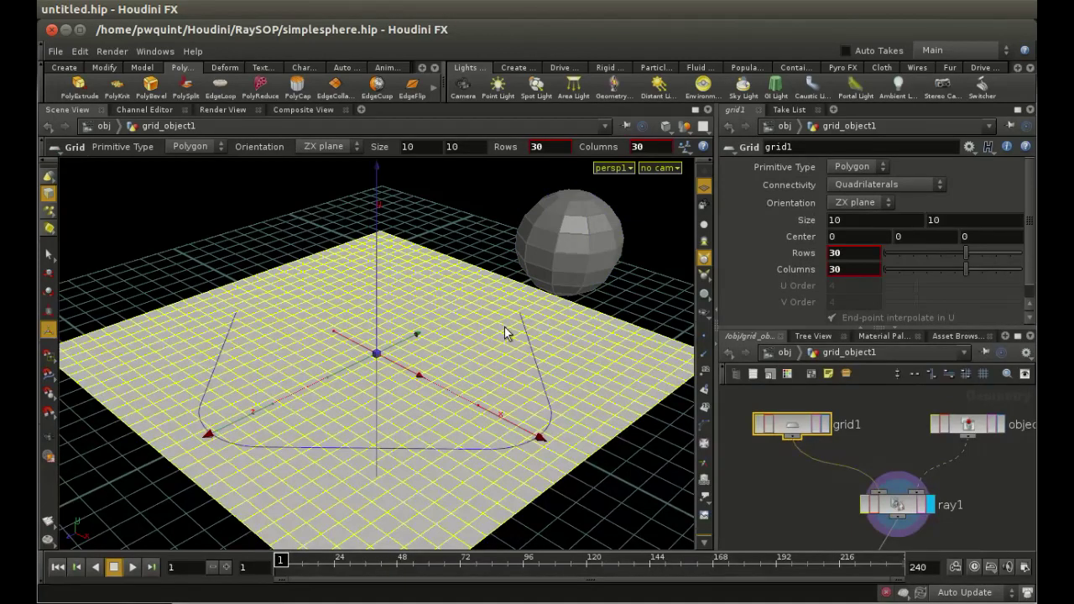
click(784, 352)
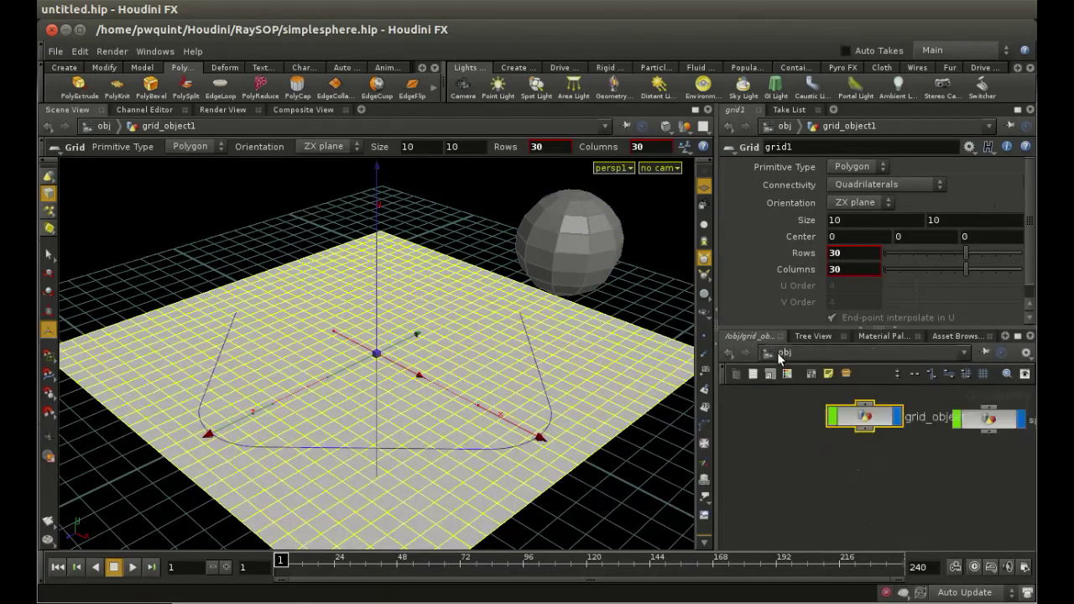
click(945, 425)
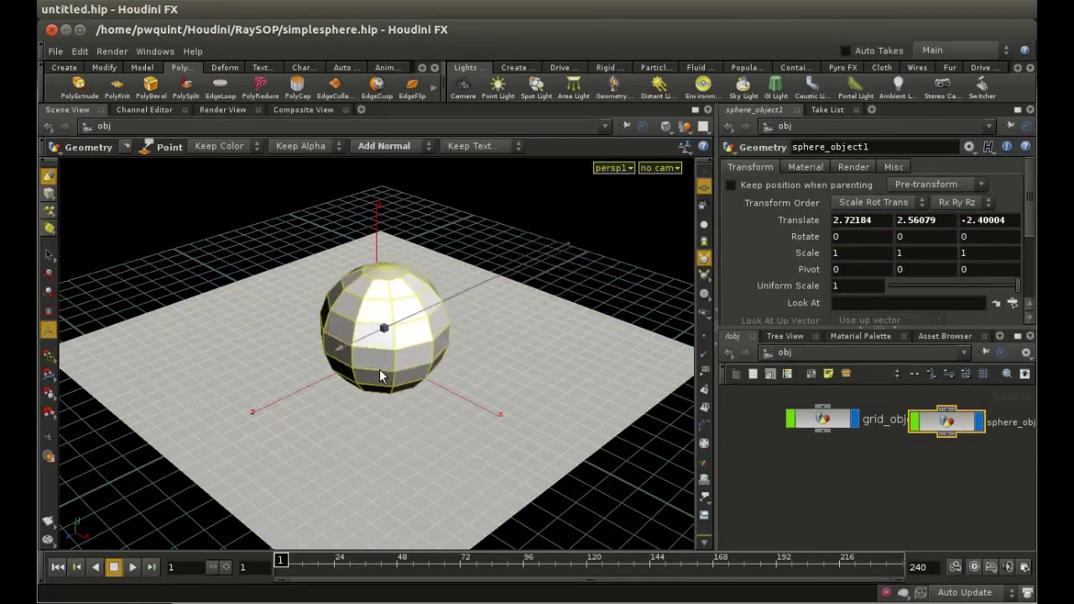
drag(412, 353, 298, 308)
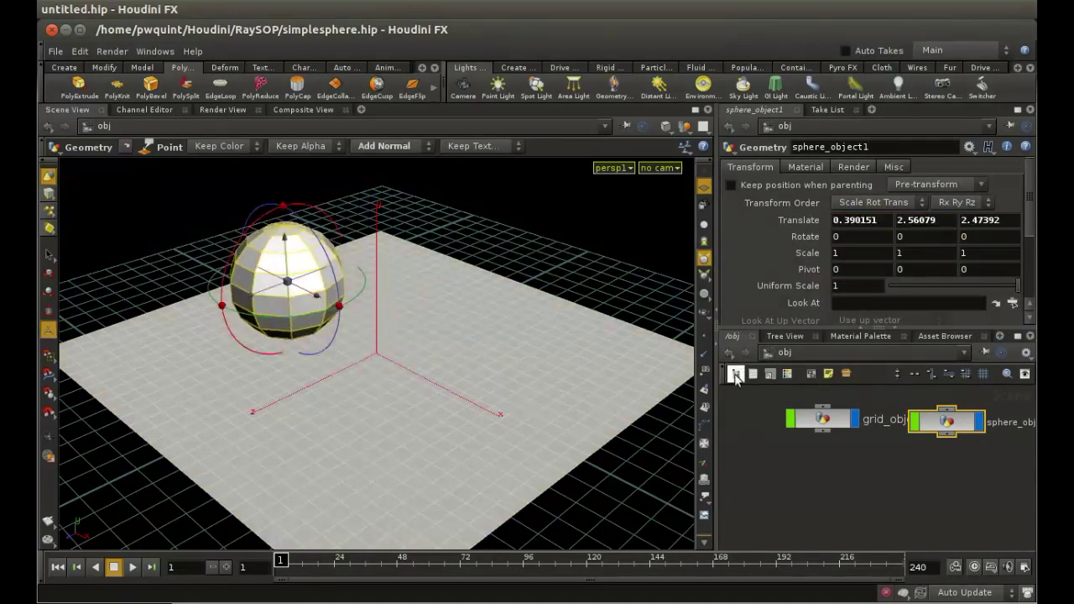
- Open the grid object's network and review the settings of its Object Merge and Ray nodes
double_click(806, 423)
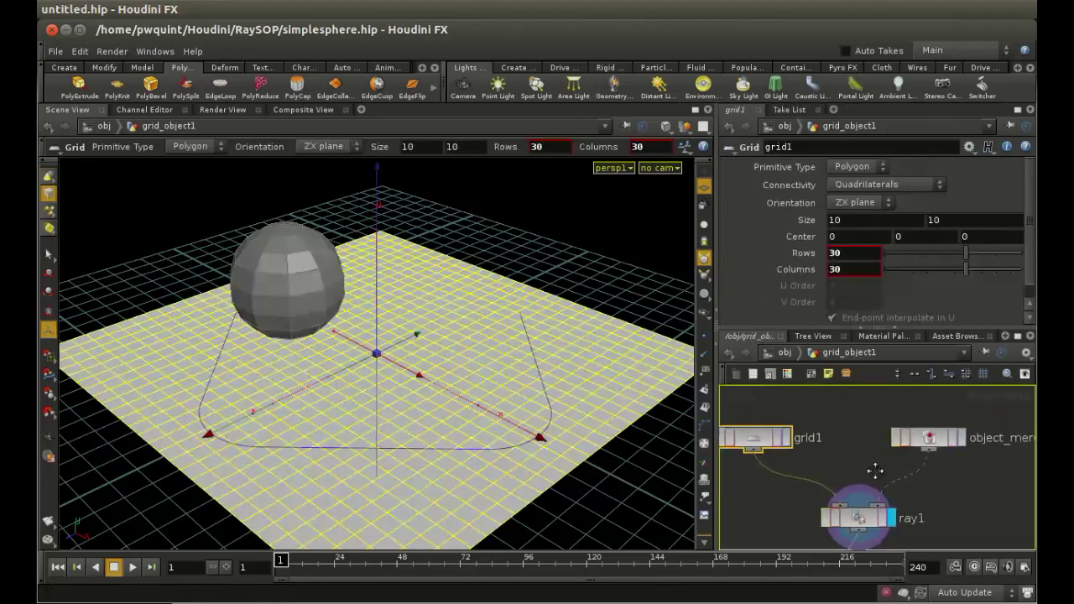
click(922, 437)
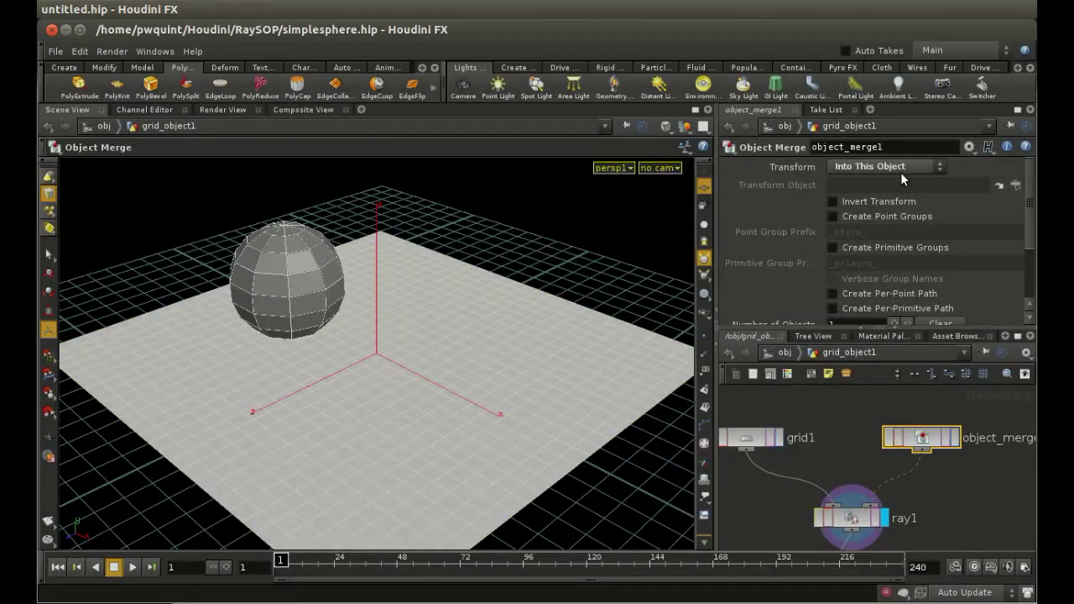
scroll(1031, 233, down, 2)
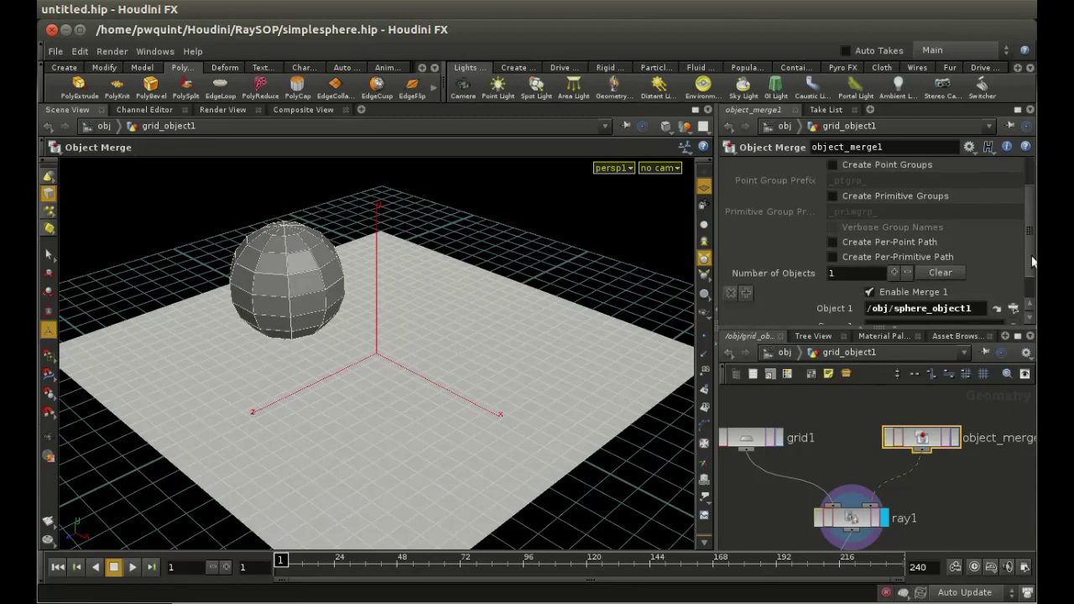
click(843, 523)
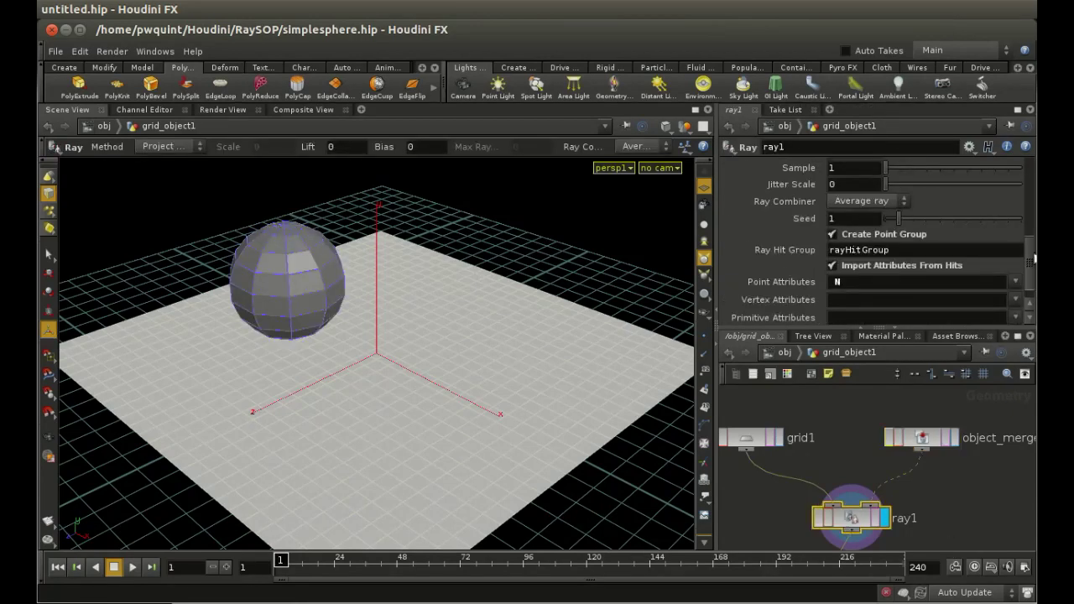
drag(1034, 261, 1031, 168)
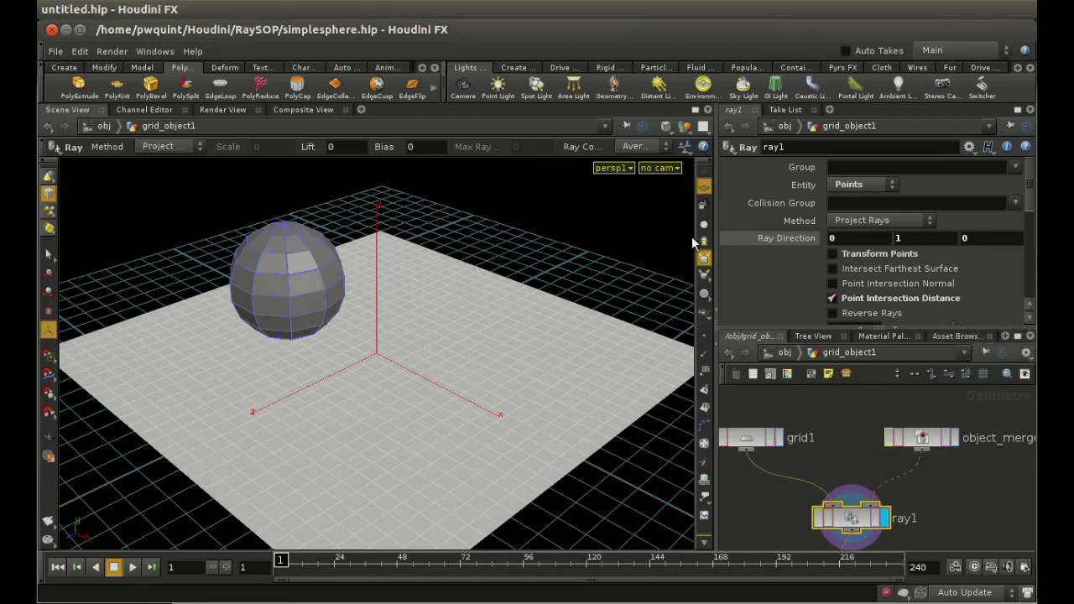
- Add a Details View pane tab to examine the Ray node's point attributes
click(361, 115)
mouse_move(401, 135)
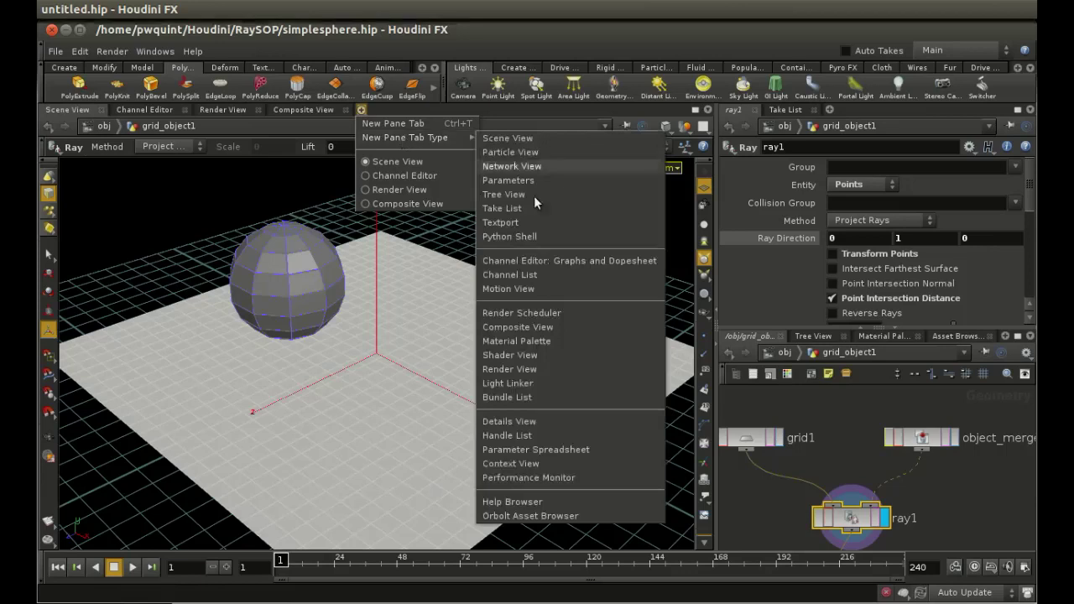
click(497, 422)
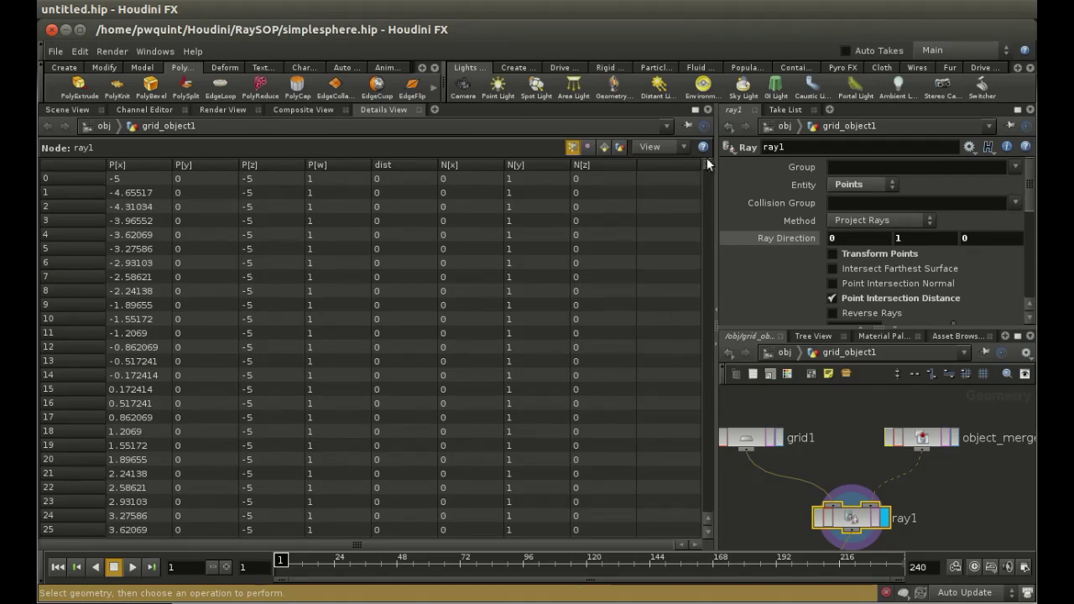
mouse_move(708, 163)
mouse_down()
mouse_move(705, 336)
mouse_move(687, 415)
mouse_move(707, 164)
mouse_up()
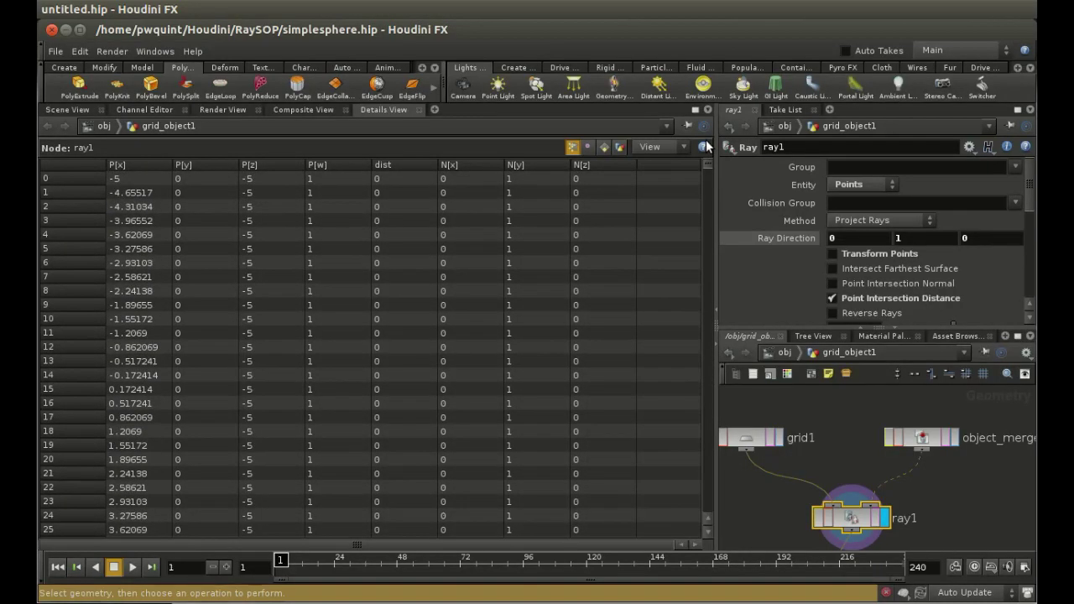
- Check the grid in the scene view, and sort the Ray node's point attributes by dist in the Details View
click(77, 110)
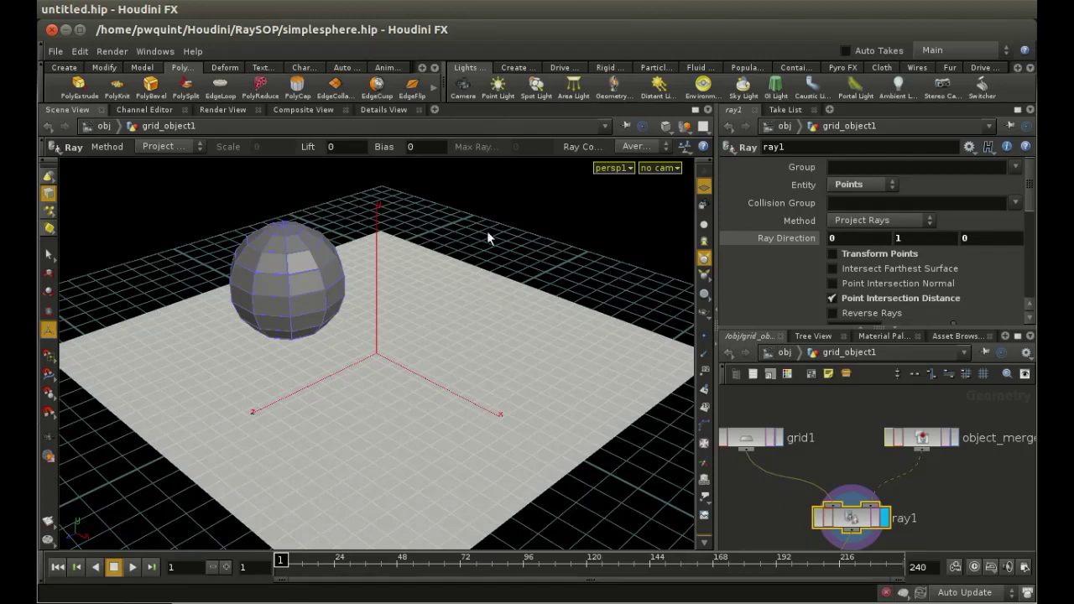
click(384, 111)
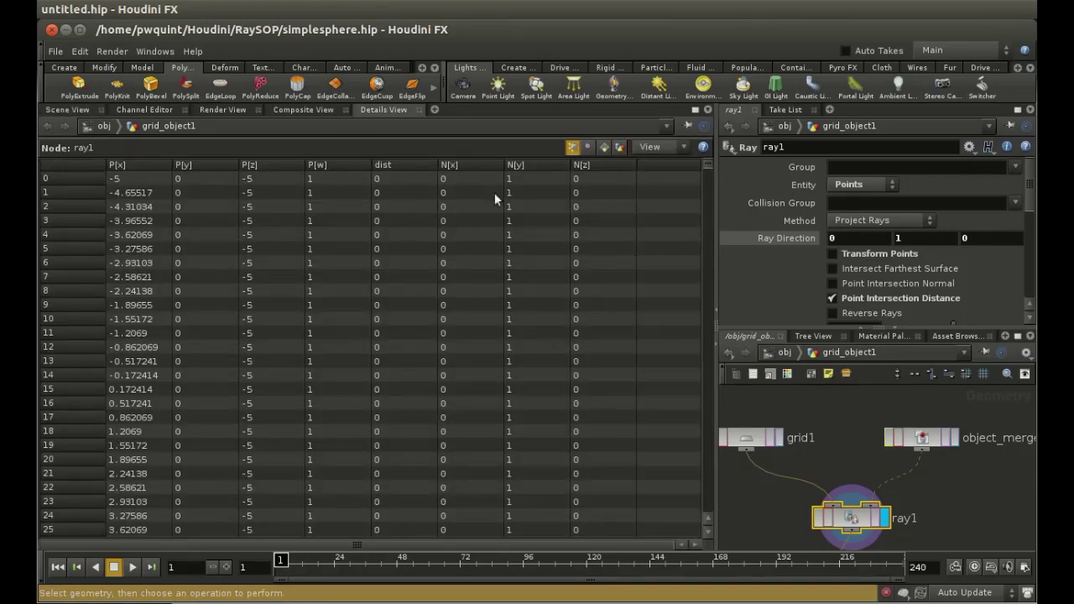
click(394, 166)
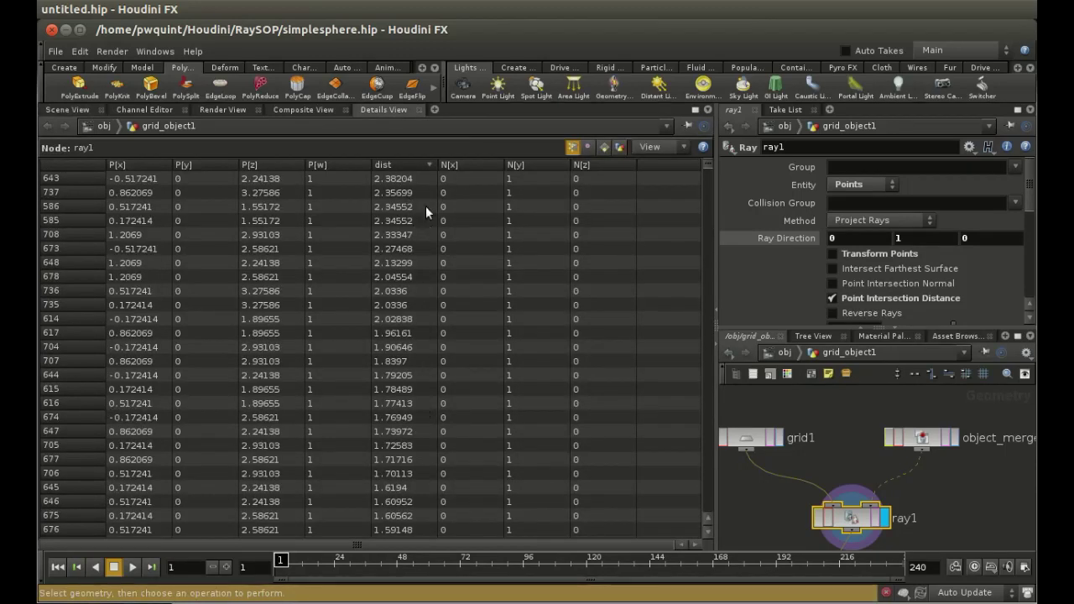
- Return to the scene view, display the below_sphere Group node and review its $DIST > 0 filter expression
click(68, 110)
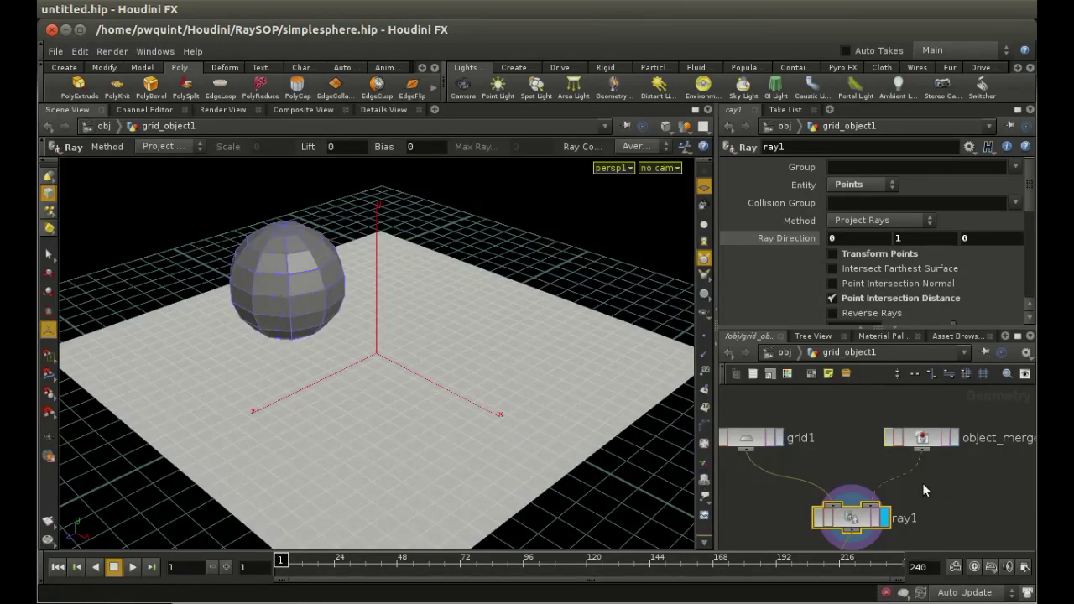
middle_drag(949, 499, 949, 437)
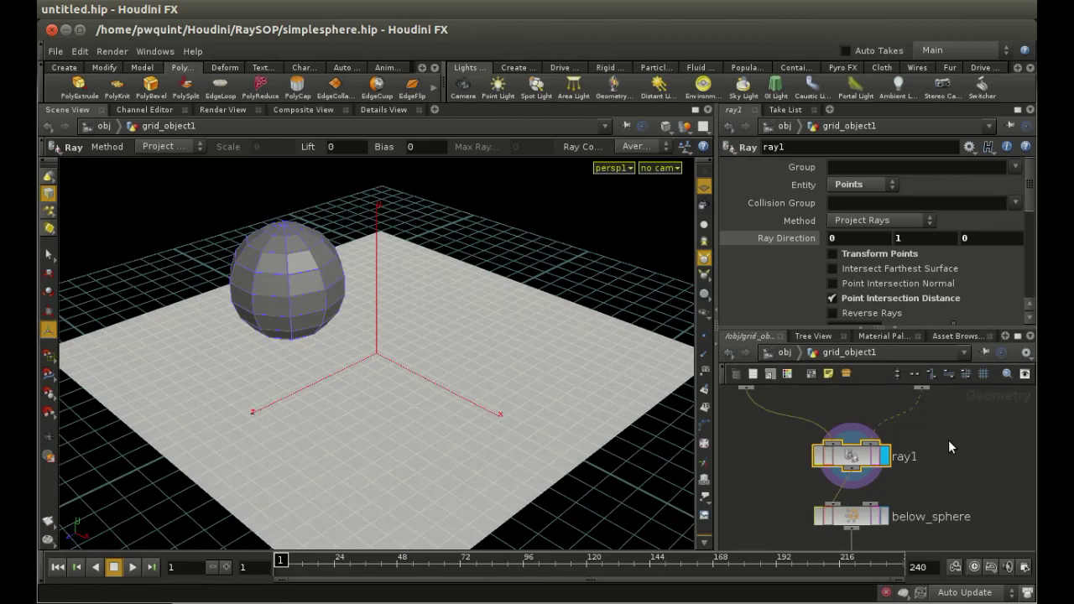
click(857, 520)
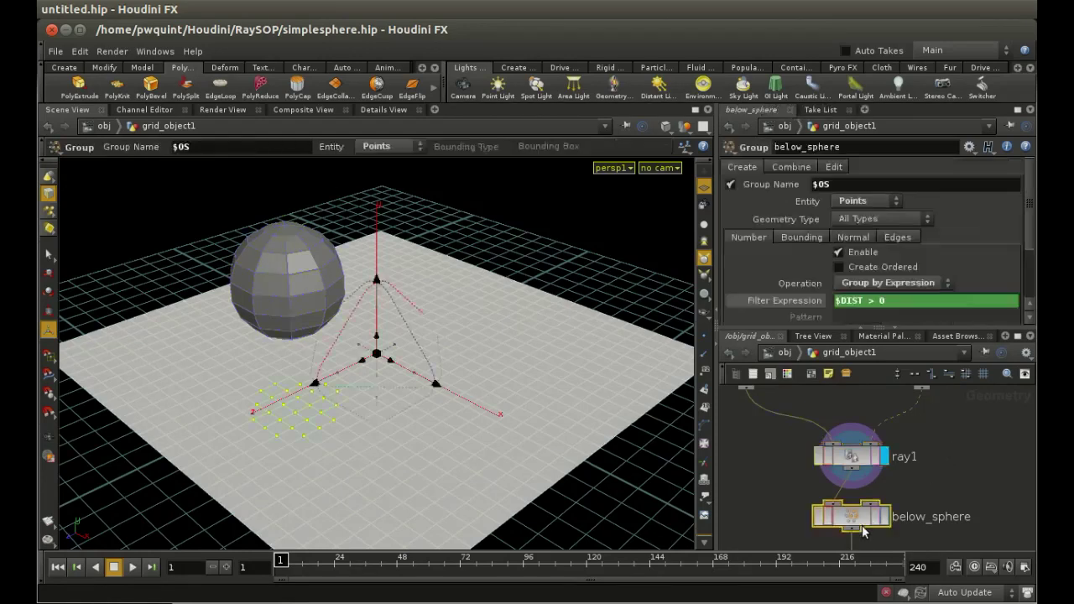
middle_drag(946, 520, 943, 491)
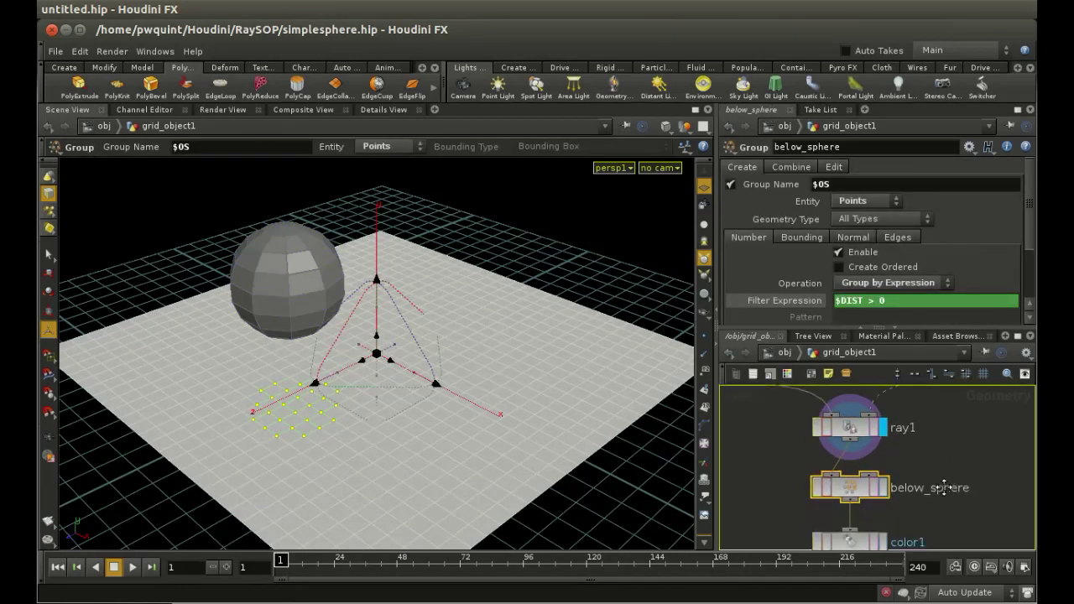
click(882, 486)
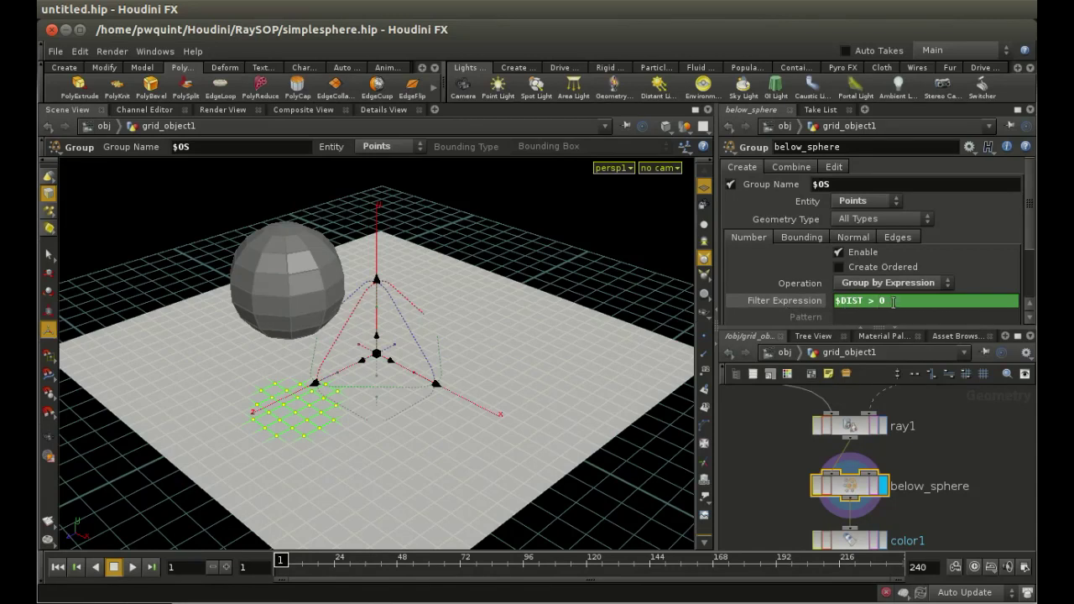
text(0)
- Remove rayHitGroup from the color1 node's group so only below_sphere is coloured, and display color1
middle_drag(914, 507, 908, 470)
click(834, 510)
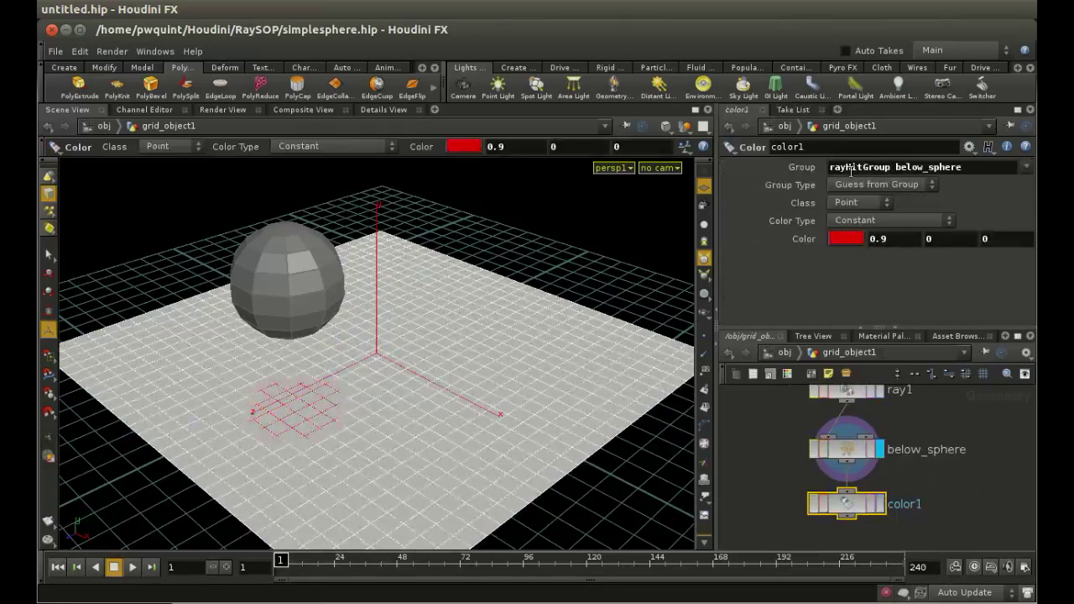
drag(894, 167, 753, 169)
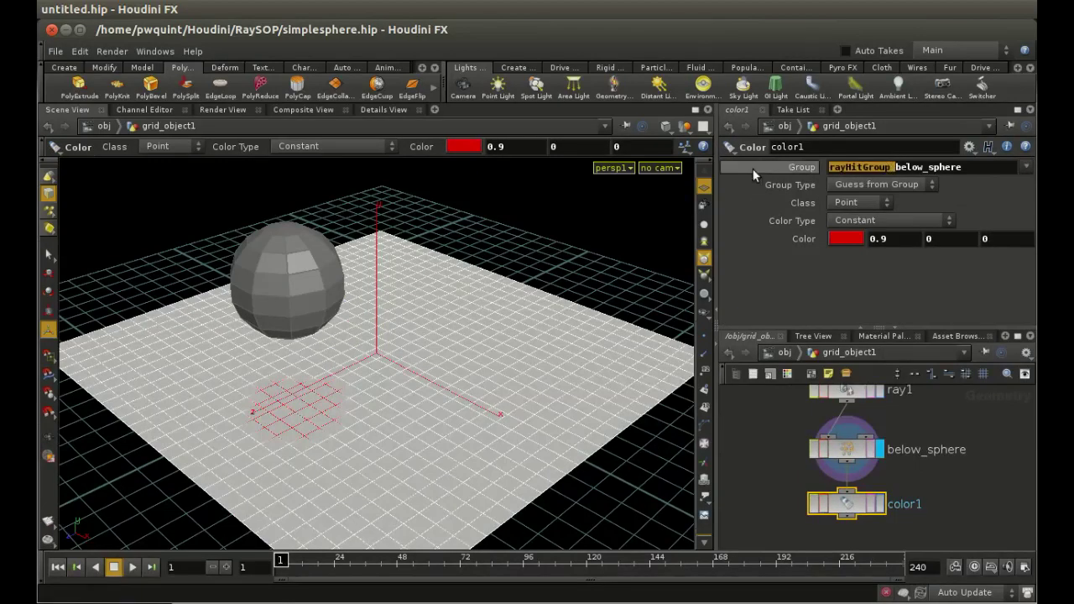
key(BackSpace)
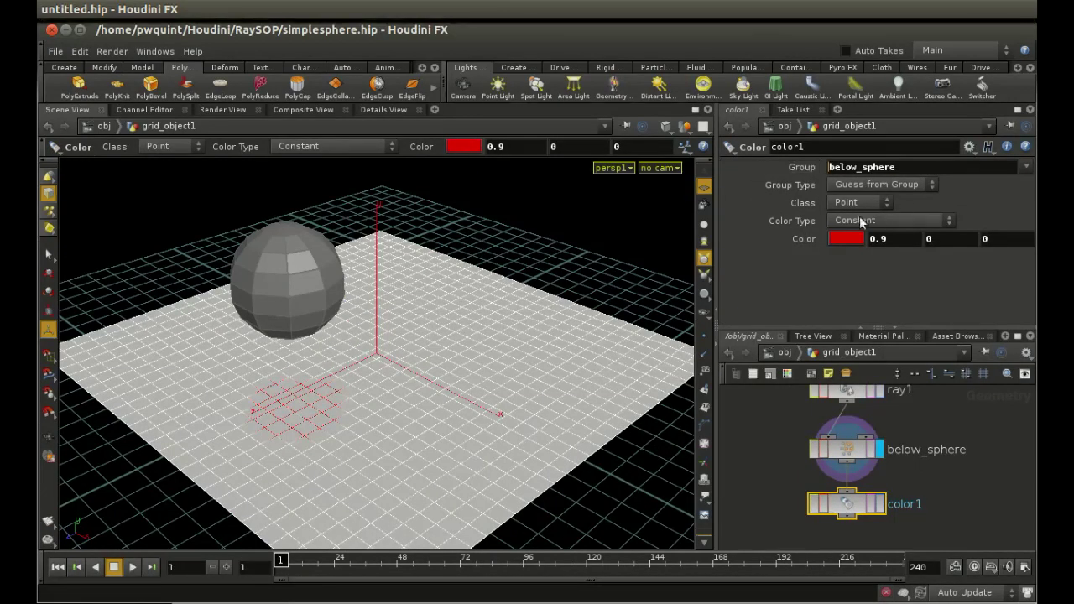
click(880, 507)
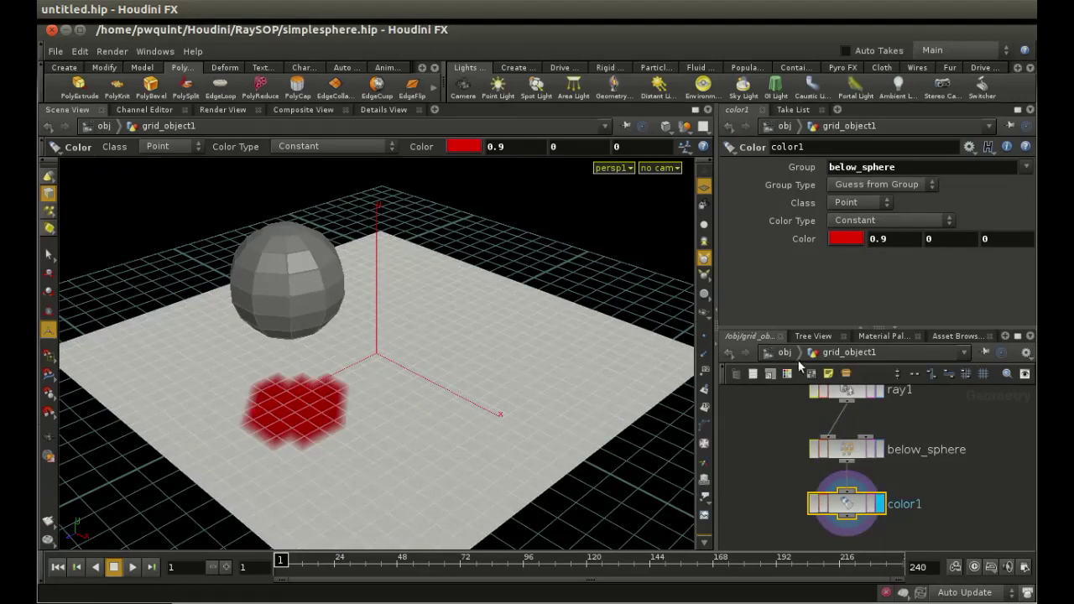
- At the object level, move the sphere over the grid to about X 3.34 and Z 1.97
click(786, 354)
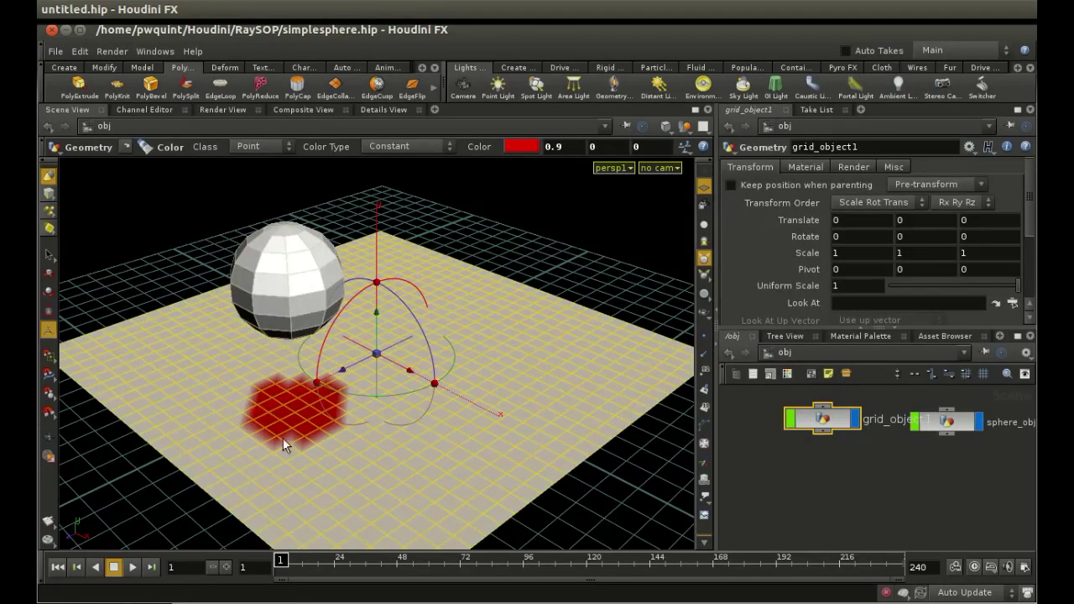
click(947, 424)
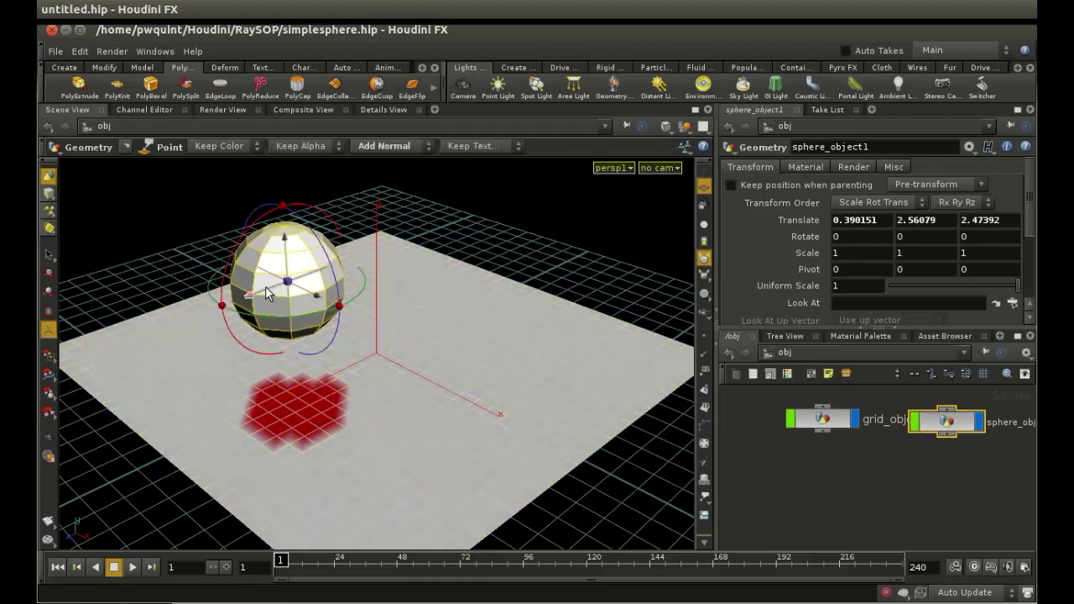
drag(272, 284, 394, 360)
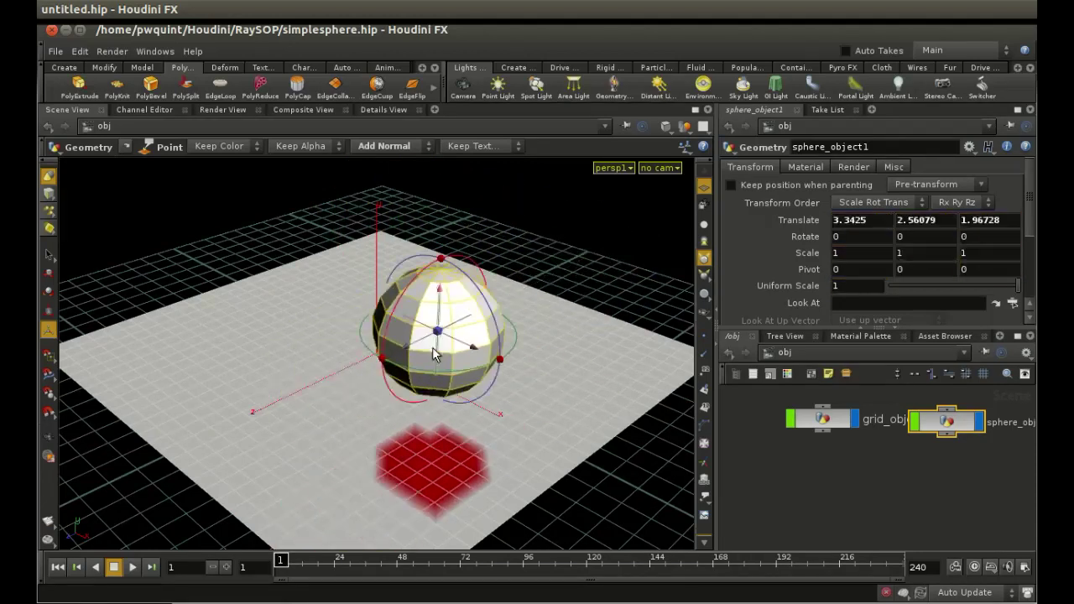
- In the grid object's network, bypass the below_sphere node and review the Ray node's Create Point Group and Ray Hit Group settings
middle_drag(939, 486, 904, 483)
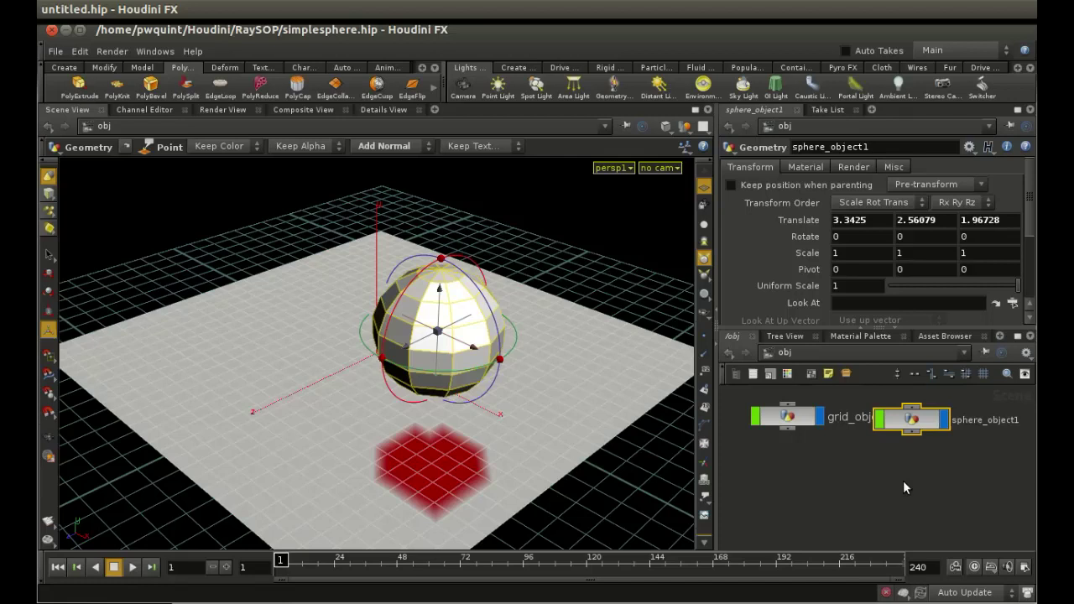
double_click(793, 422)
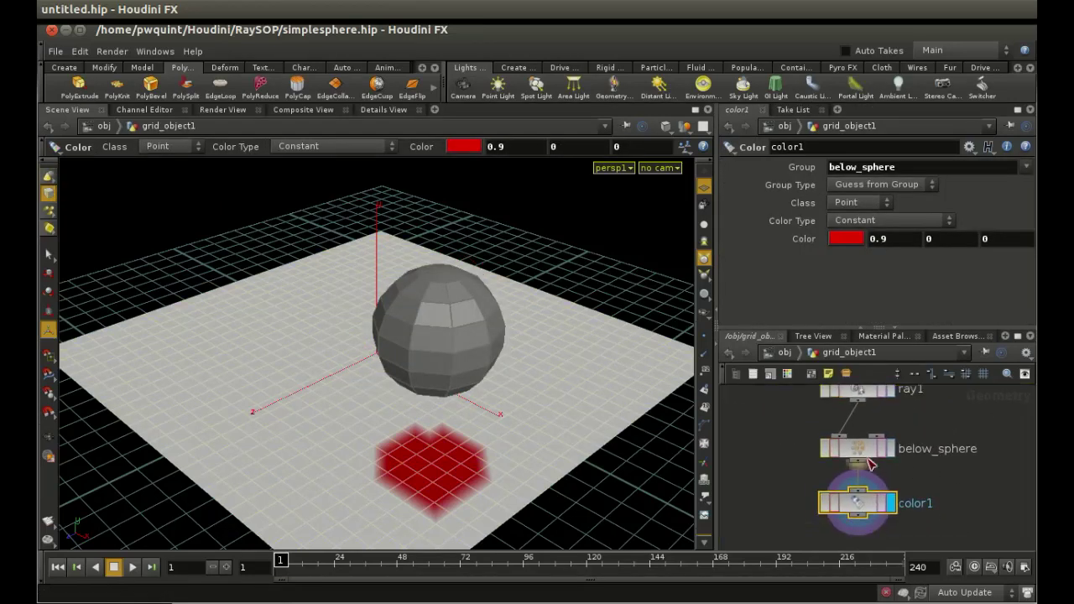
click(824, 449)
middle_drag(956, 423, 963, 481)
click(861, 438)
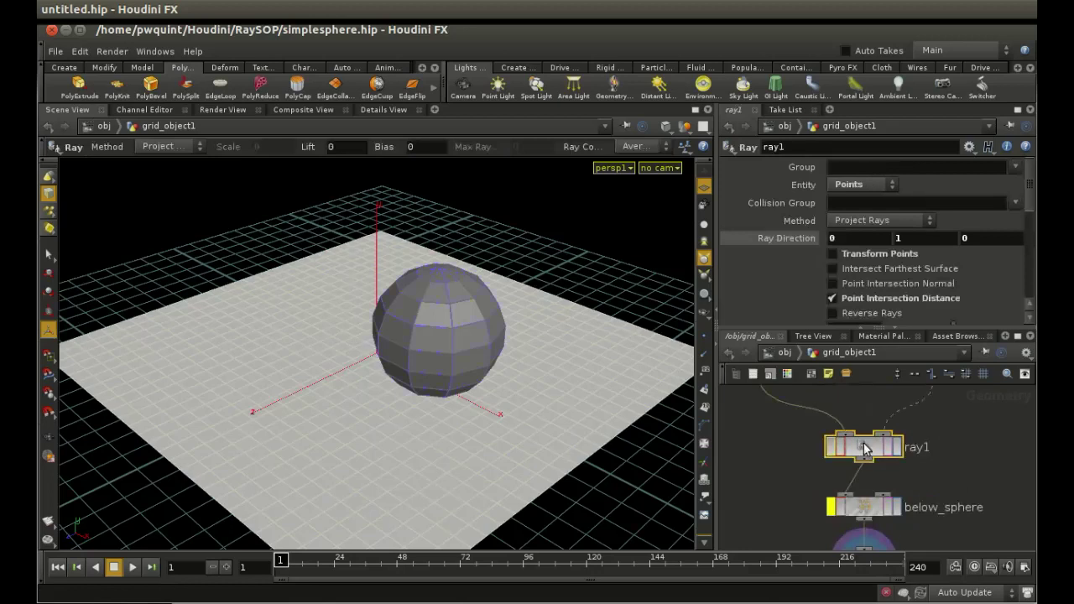
drag(1024, 201, 1030, 277)
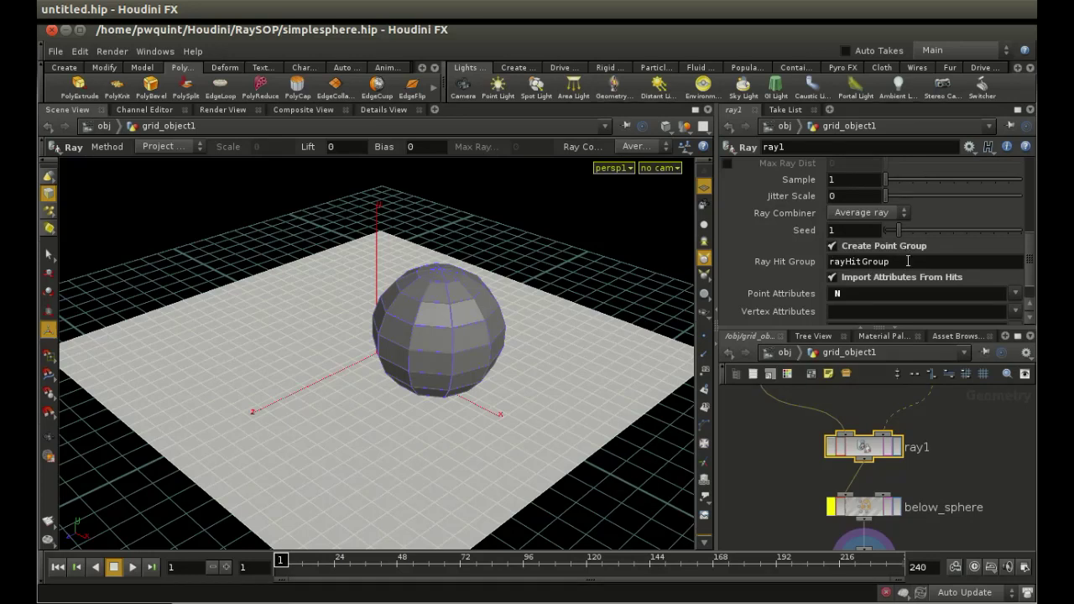
- Replace the color1 node's group with rayHitGroup
middle_drag(947, 529, 934, 484)
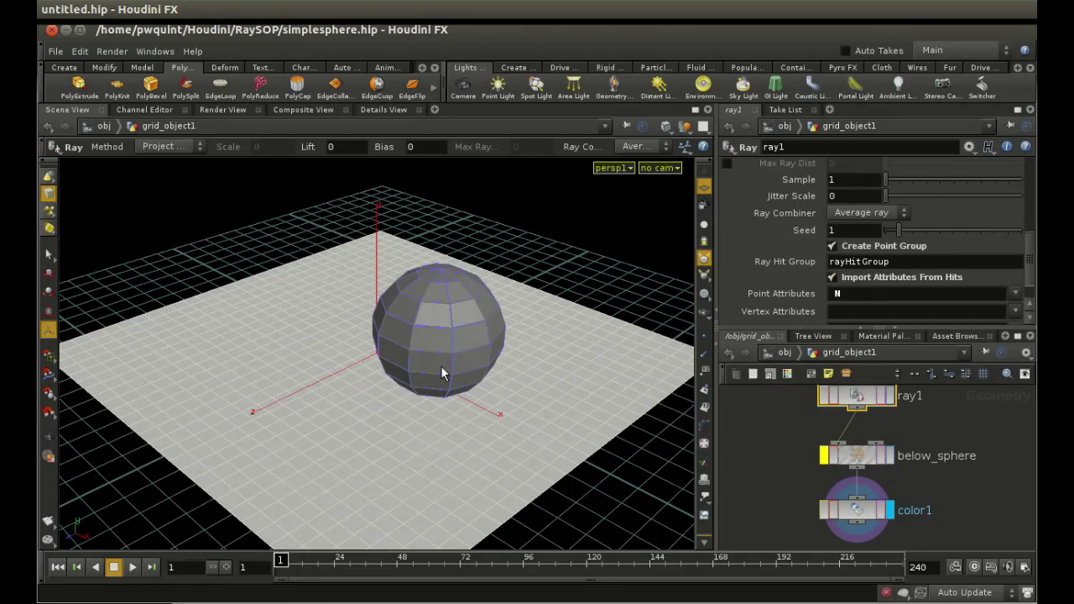
click(873, 512)
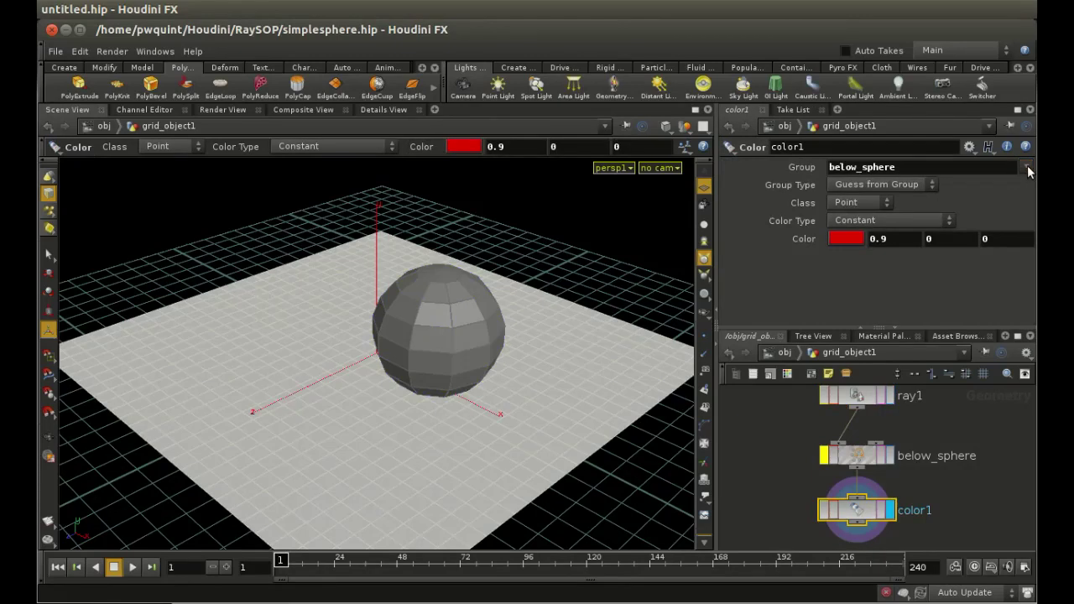
drag(923, 167, 738, 160)
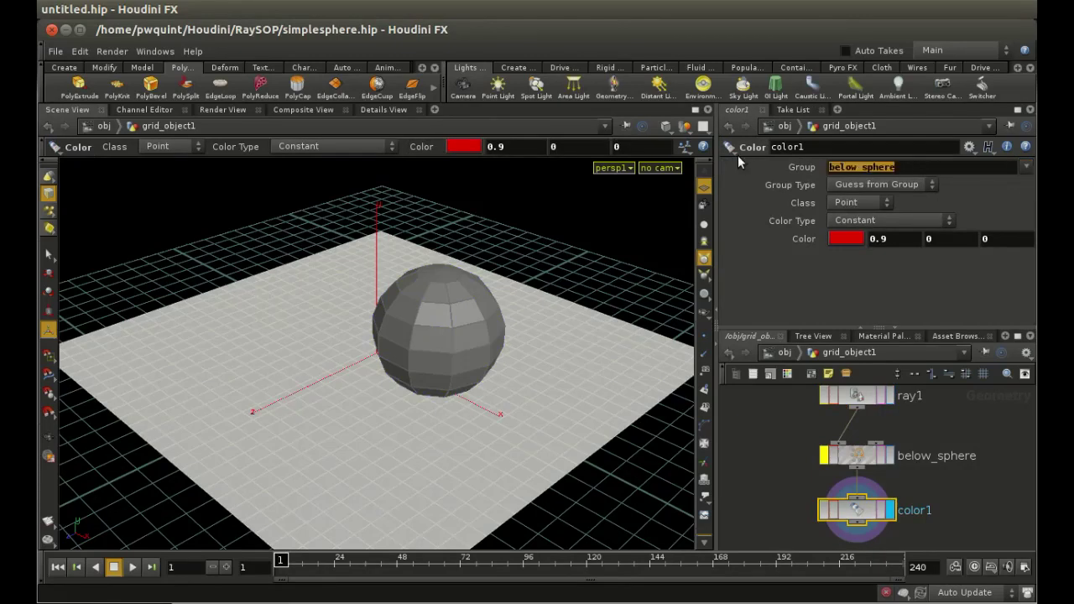
key(BackSpace)
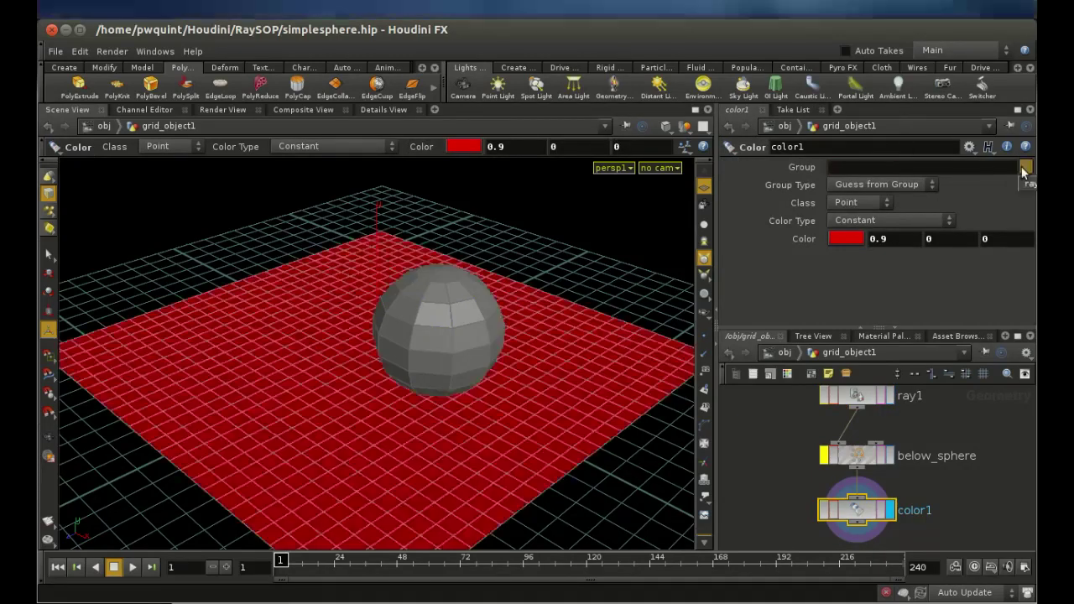
text(rayHitGroup)
key(Return)
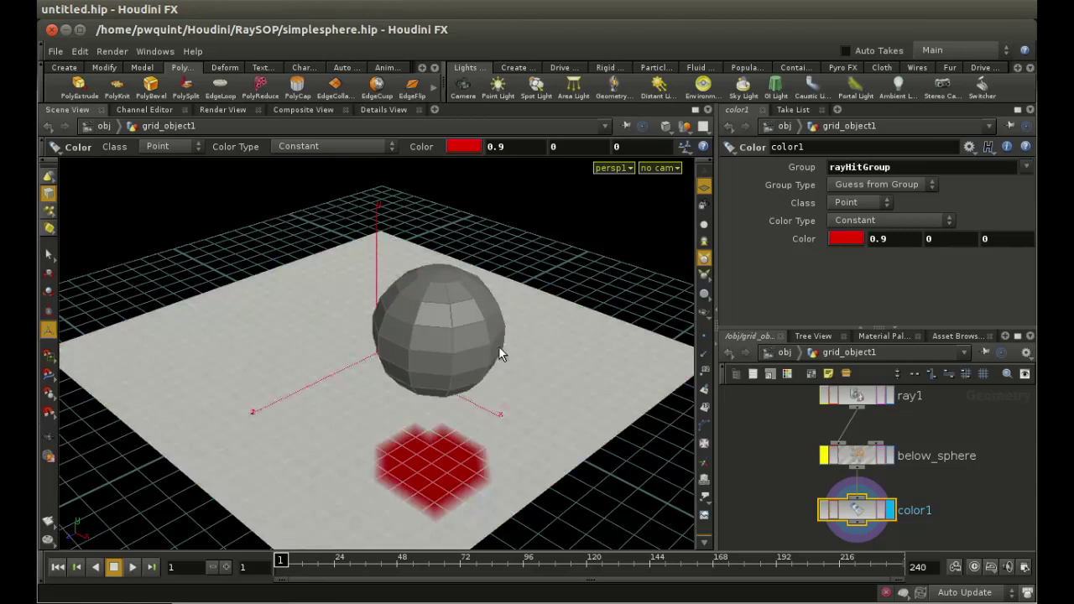
- At the object level, move the sphere across the grid to test the colouring driven by rayHitGroup
click(785, 352)
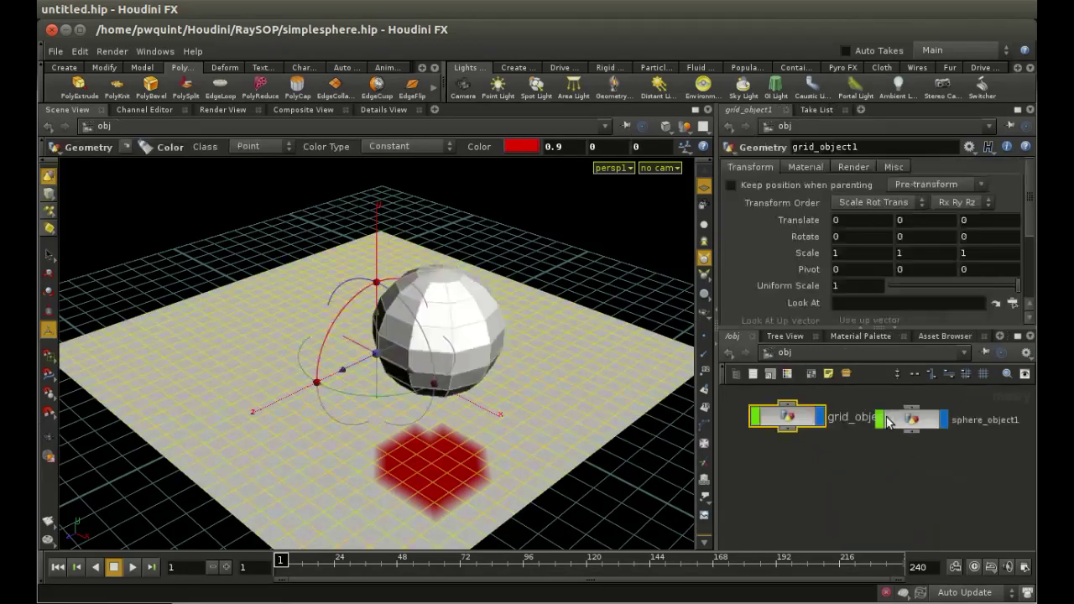
click(906, 422)
drag(438, 346, 317, 319)
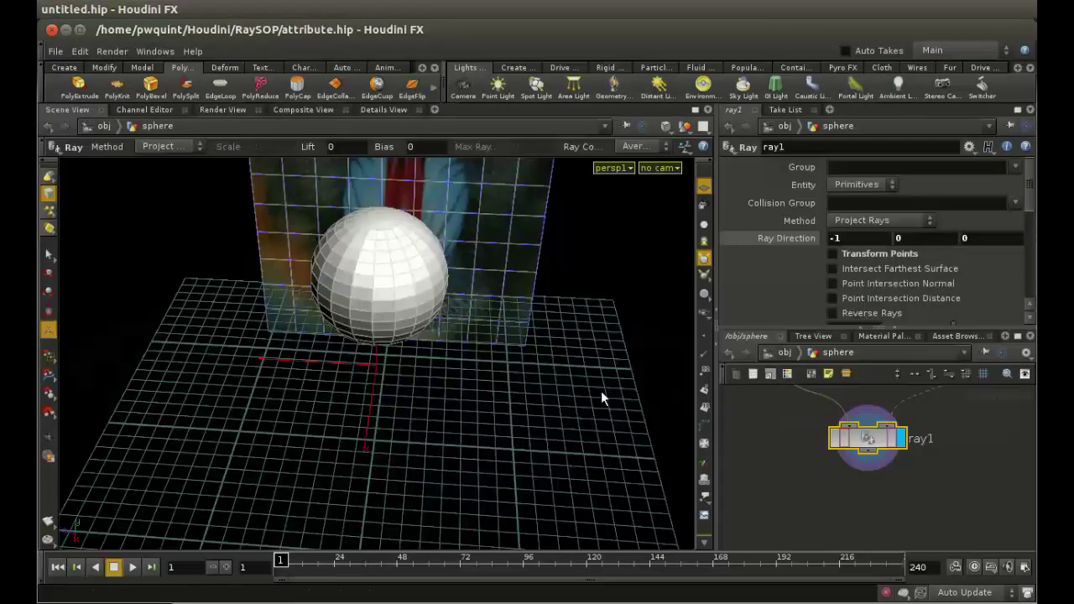
- In attribute.hip, examine the sphere and textured wall, and review the uvwall object's grid, UVProject and UVQuickShade nodes
key(Escape)
drag(601, 391, 509, 379)
key(Return)
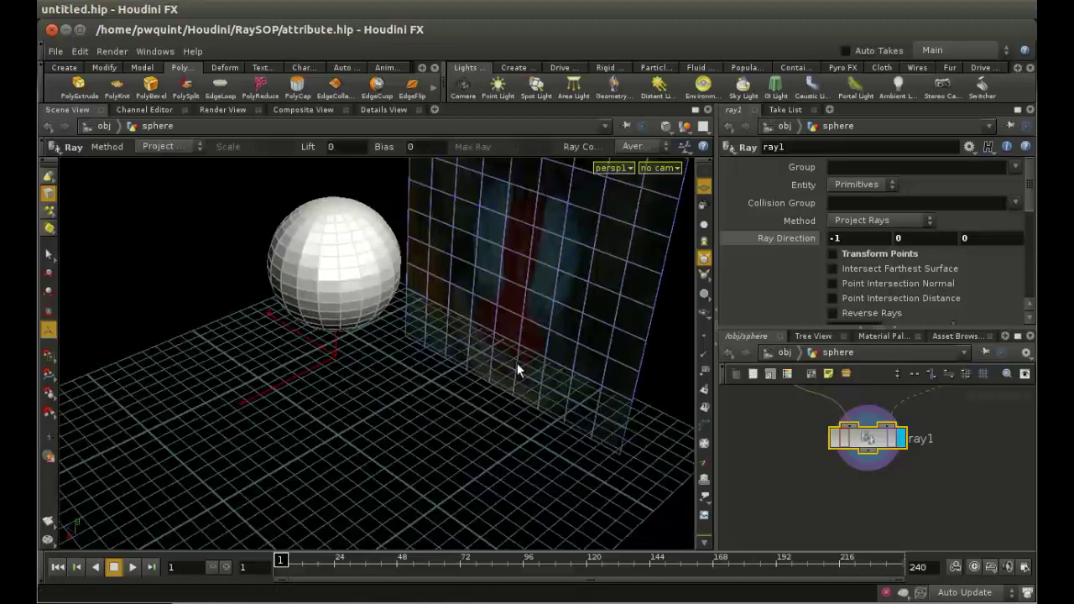
key(Escape)
right_drag(517, 362, 572, 470)
key(Return)
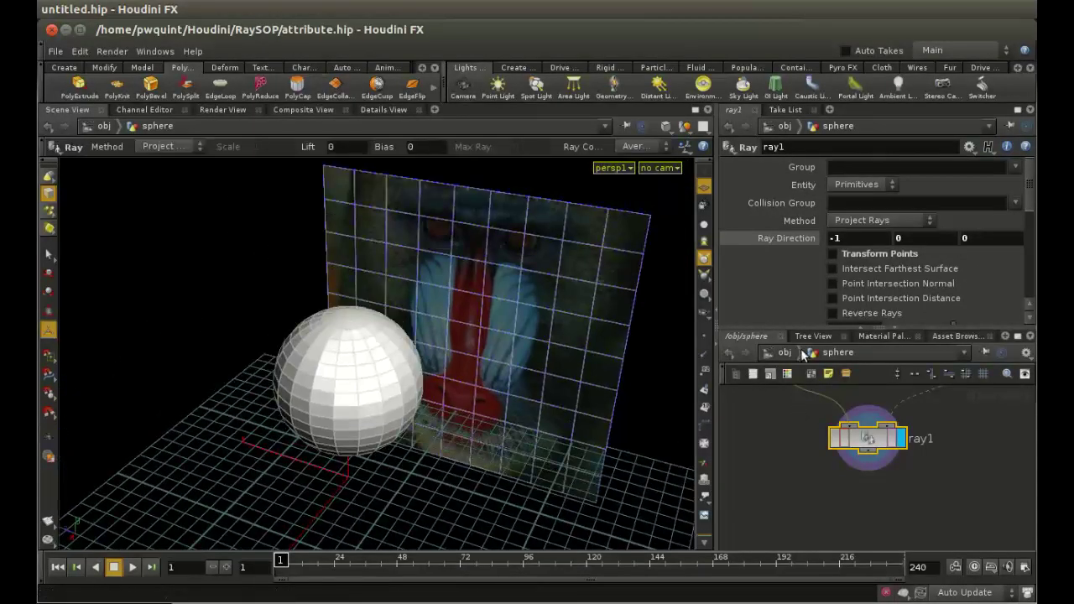
click(791, 353)
double_click(824, 432)
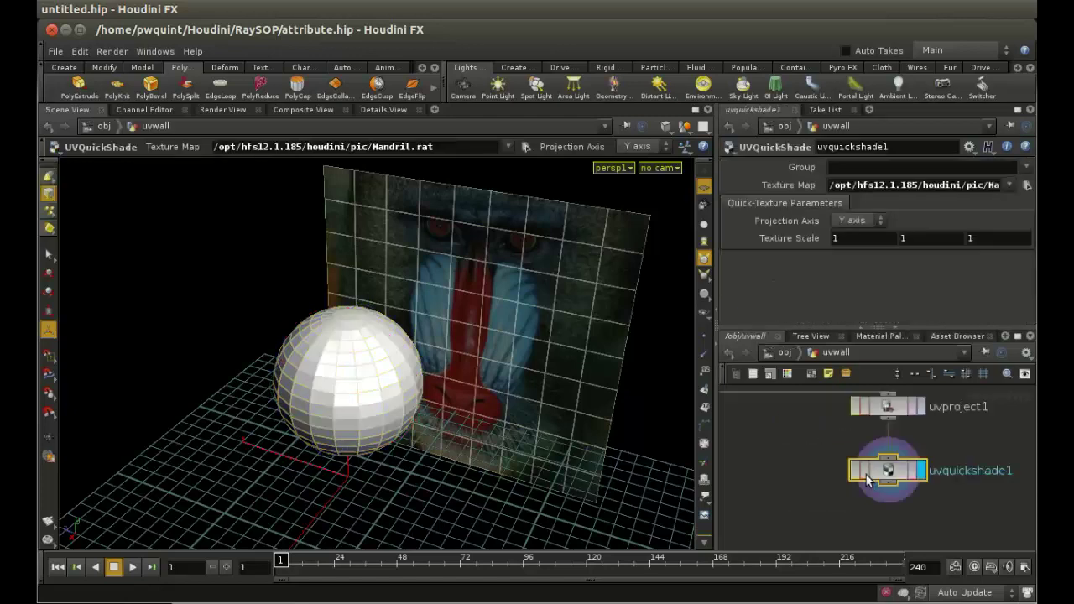
middle_drag(948, 373, 953, 437)
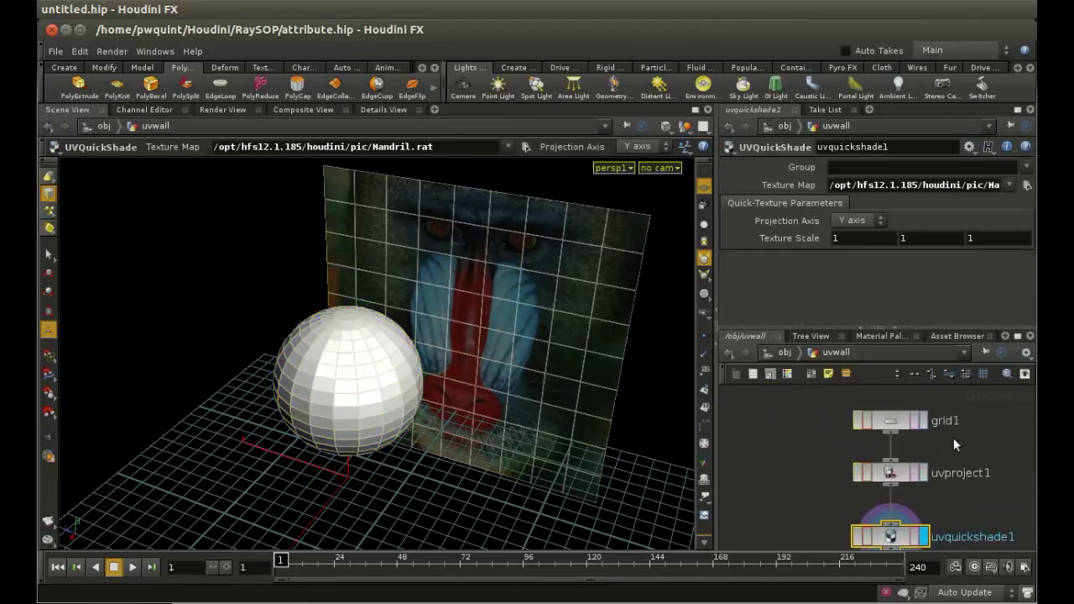
click(889, 417)
click(896, 474)
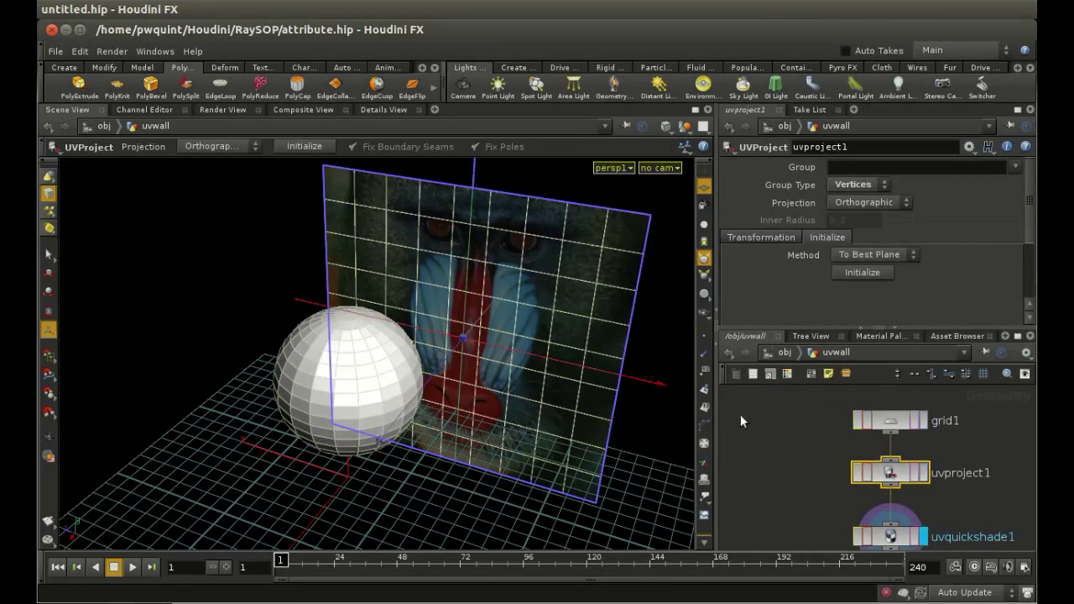
middle_drag(957, 478, 956, 423)
click(902, 481)
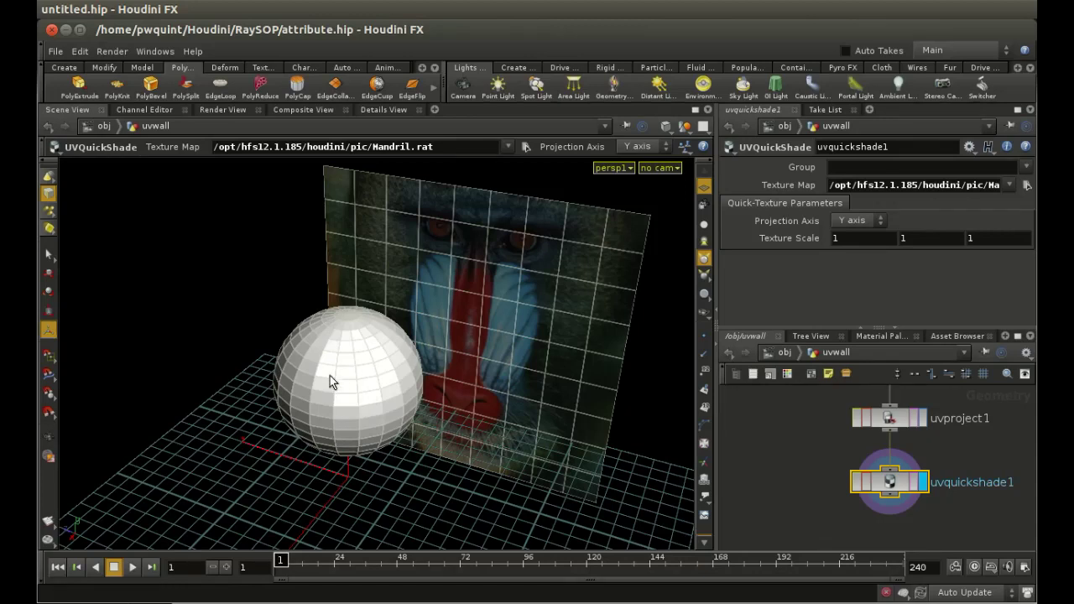
- Open the sphere object's network in attribute.hip and review the settings of its Object Merge and Ray nodes
click(772, 358)
double_click(818, 493)
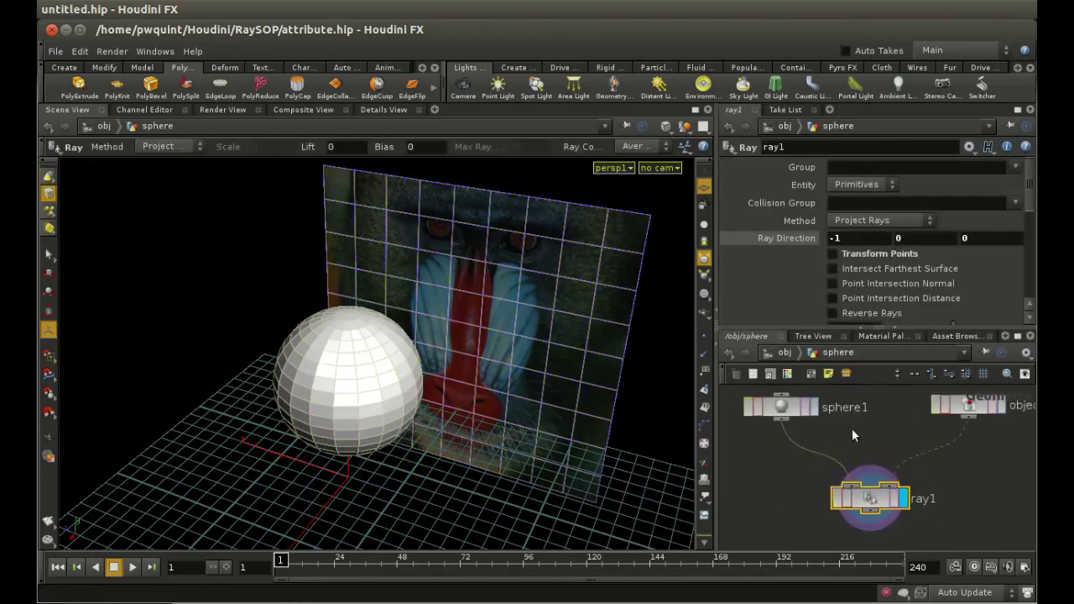
click(995, 408)
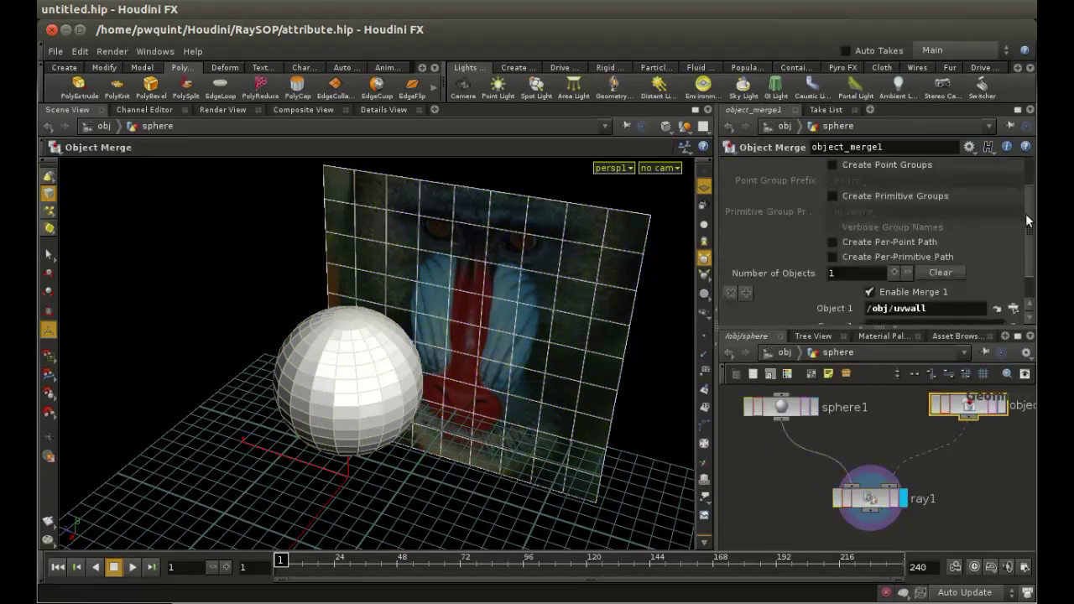
scroll(1026, 213, up, 3)
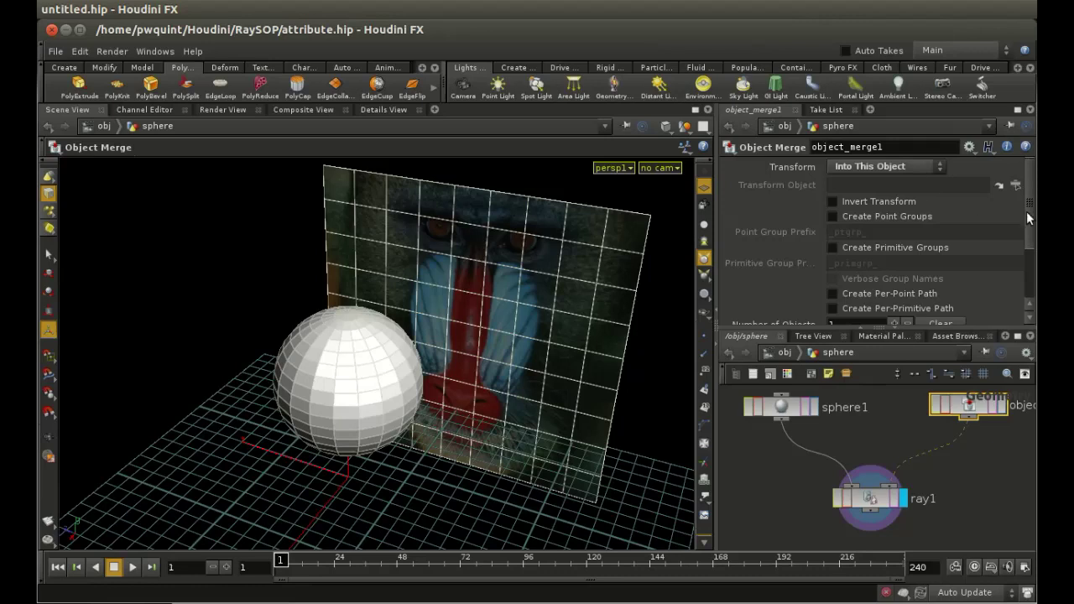
scroll(1026, 212, down, 3)
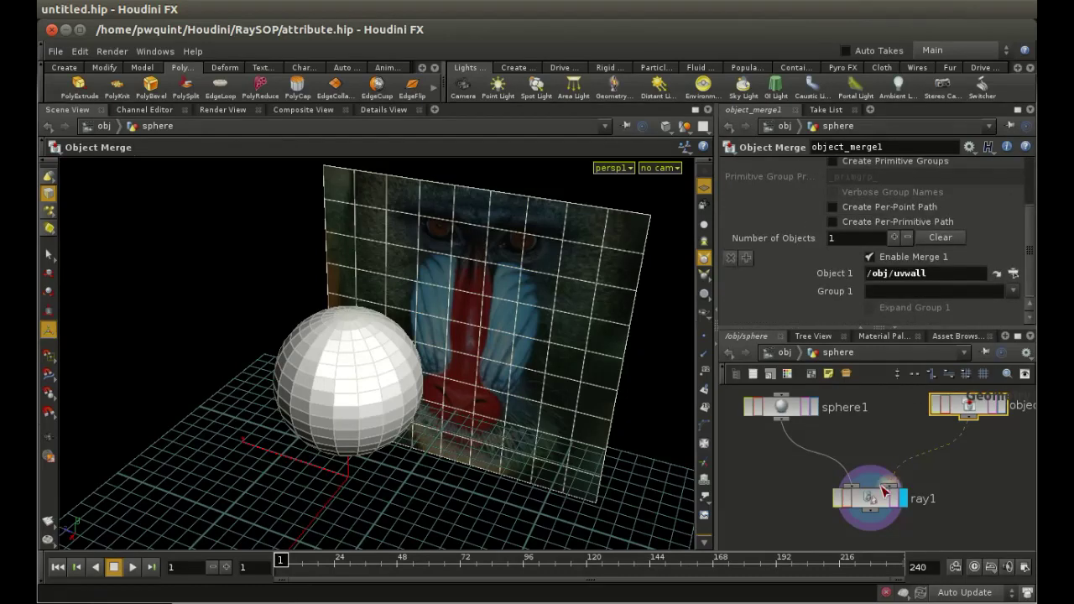
click(873, 502)
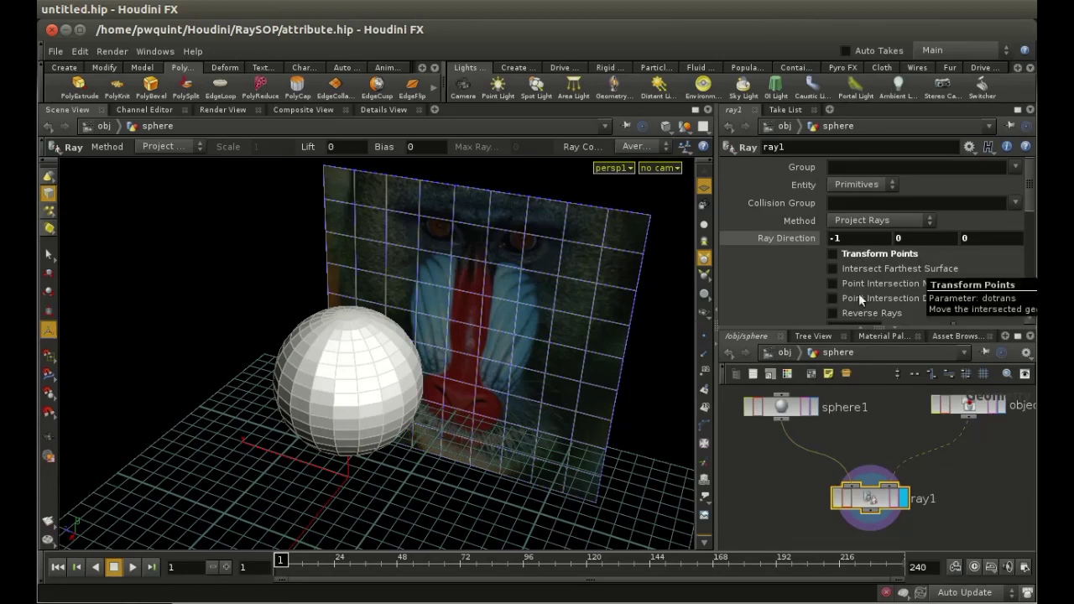
key(Escape)
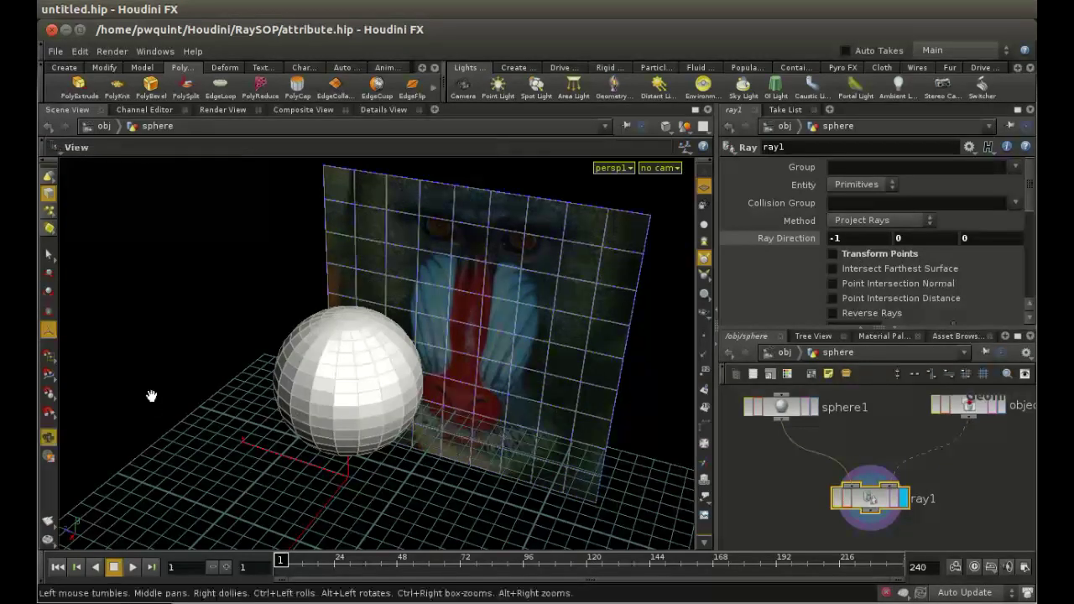
- Enable Import Attributes From Hits on the ray1 node
drag(151, 396, 132, 472)
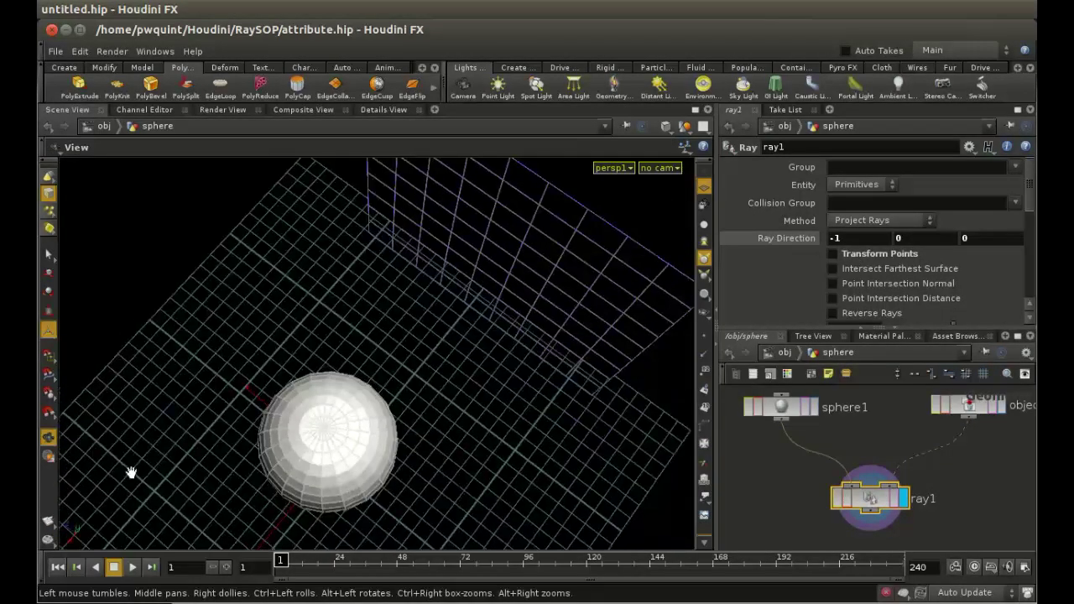
key(Return)
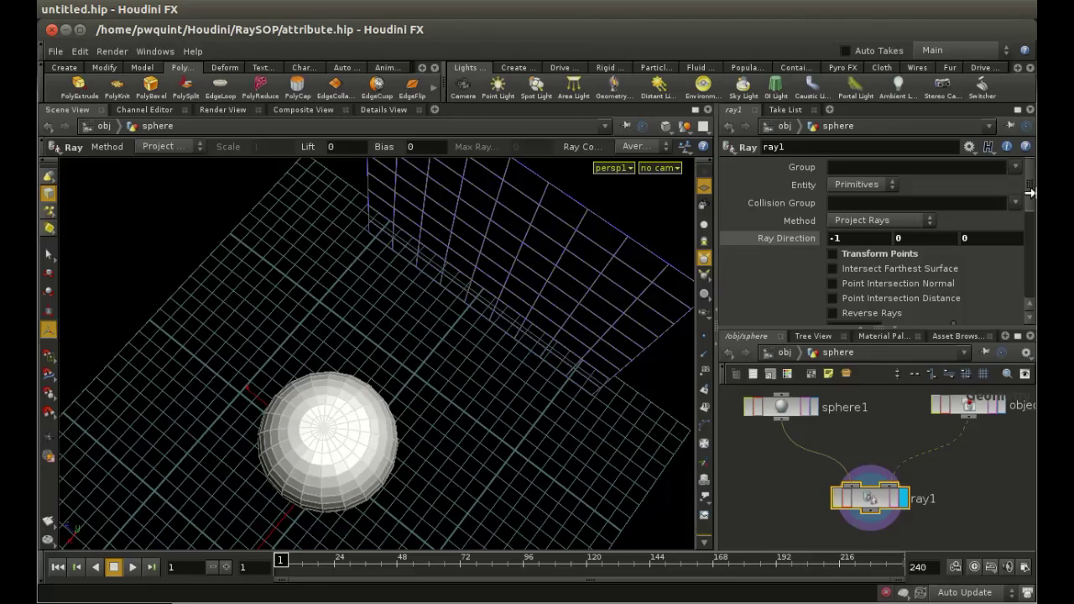
drag(1024, 191, 1029, 279)
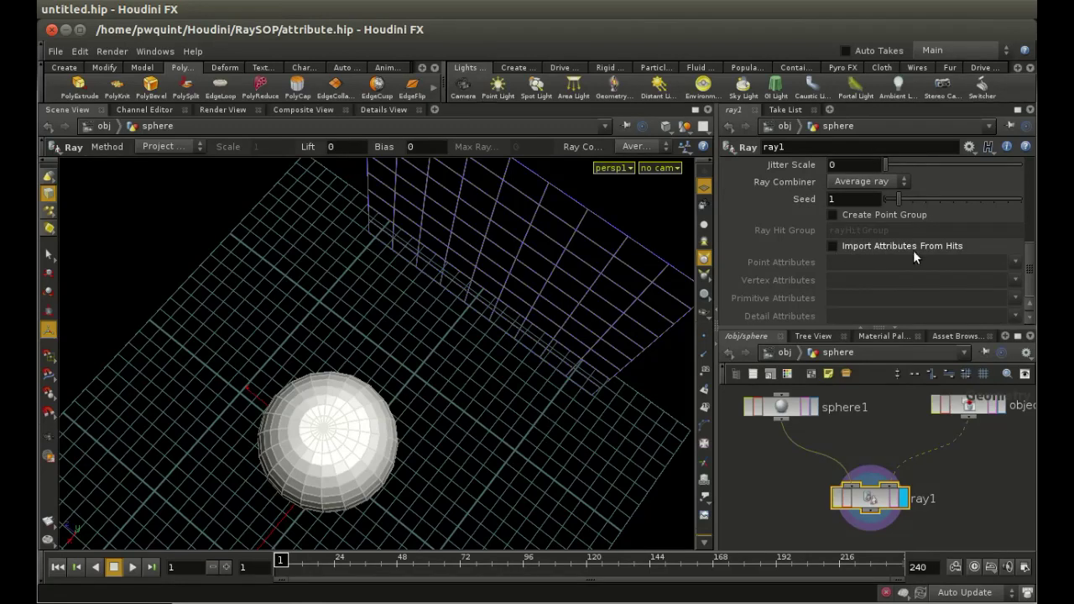
click(832, 246)
- Check the attribute information of object_merge1, and set ray1 to import the uv vertex attribute
middle_drag(879, 422, 824, 472)
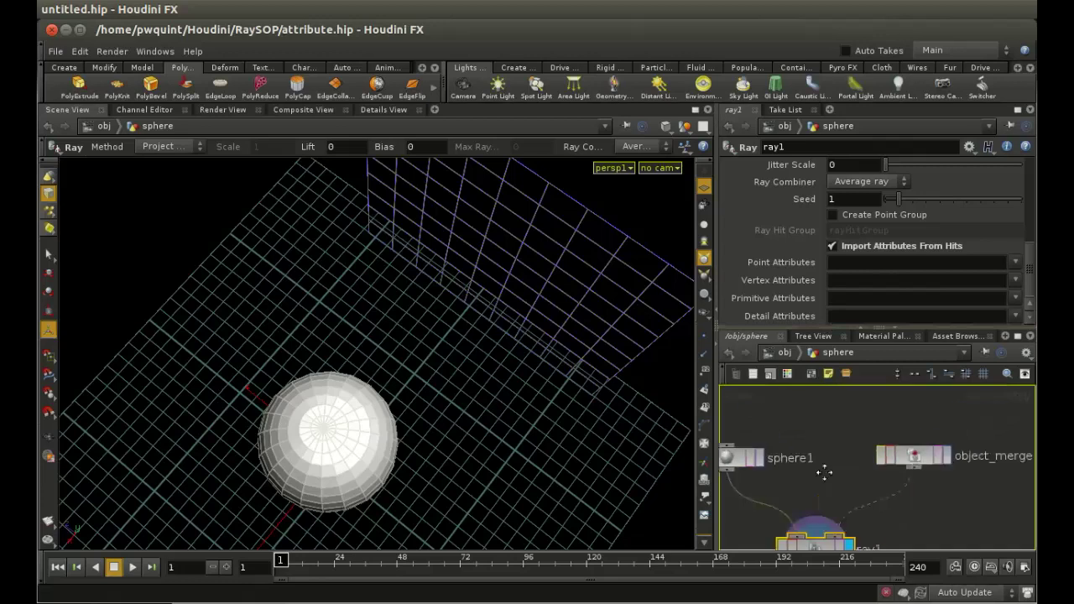
click(914, 458)
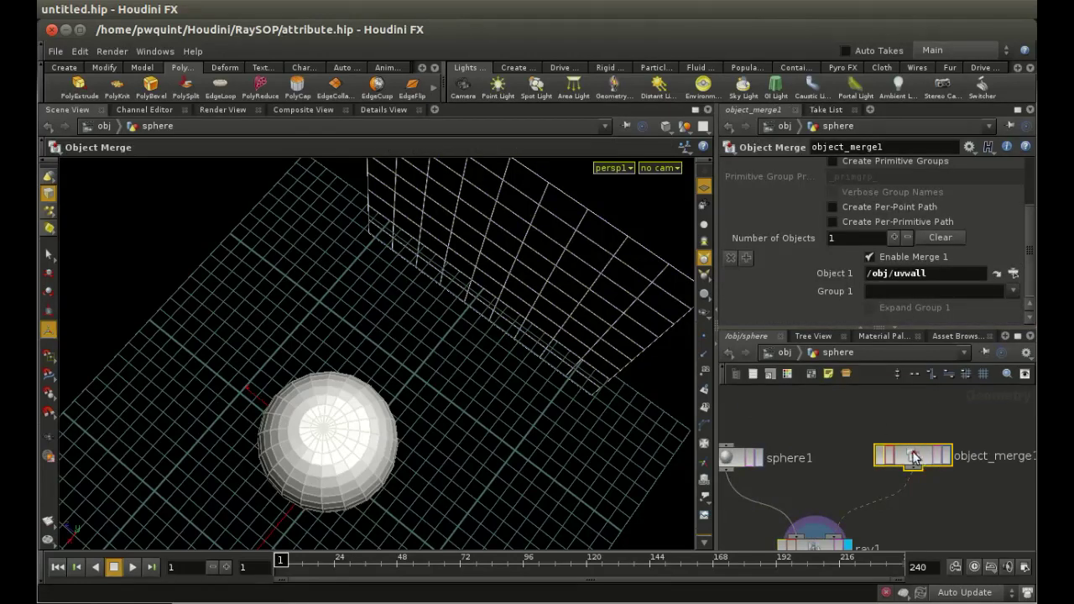
middle_drag(915, 457, 990, 577)
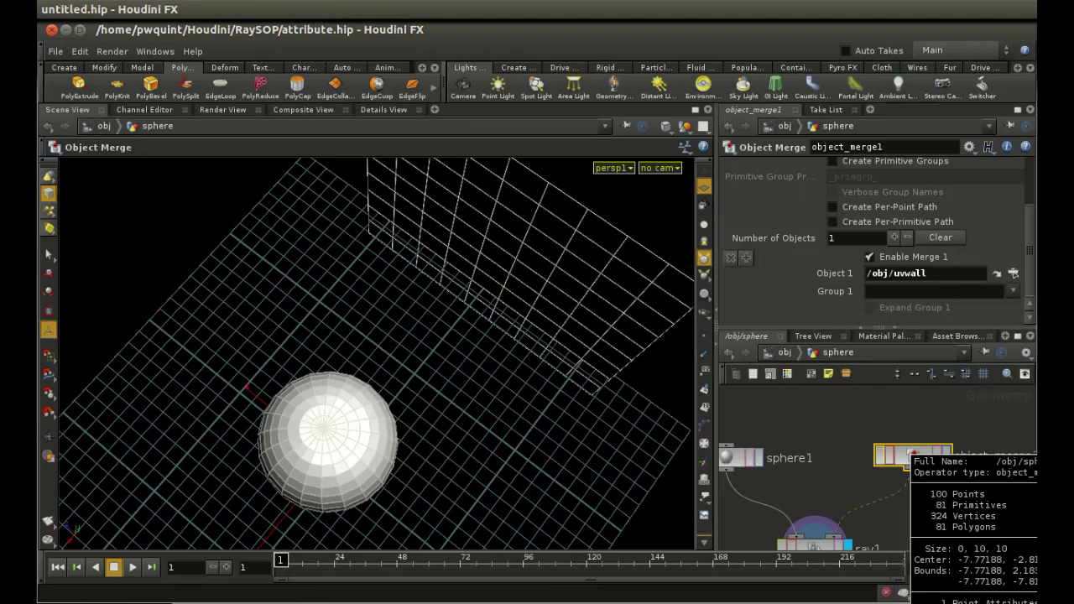
middle_drag(990, 577, 990, 578)
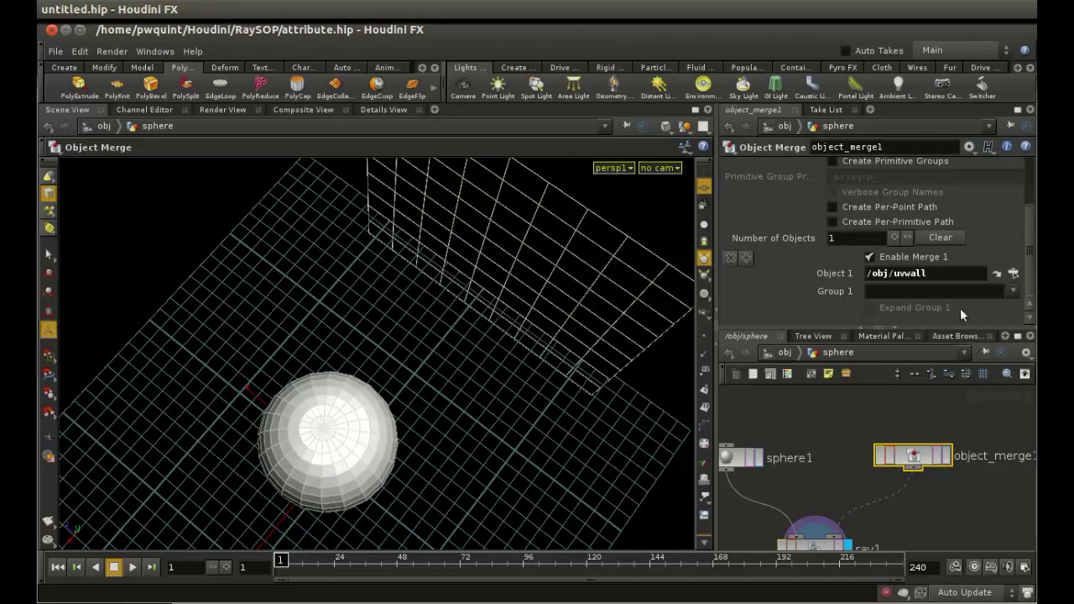
middle_drag(923, 523, 923, 446)
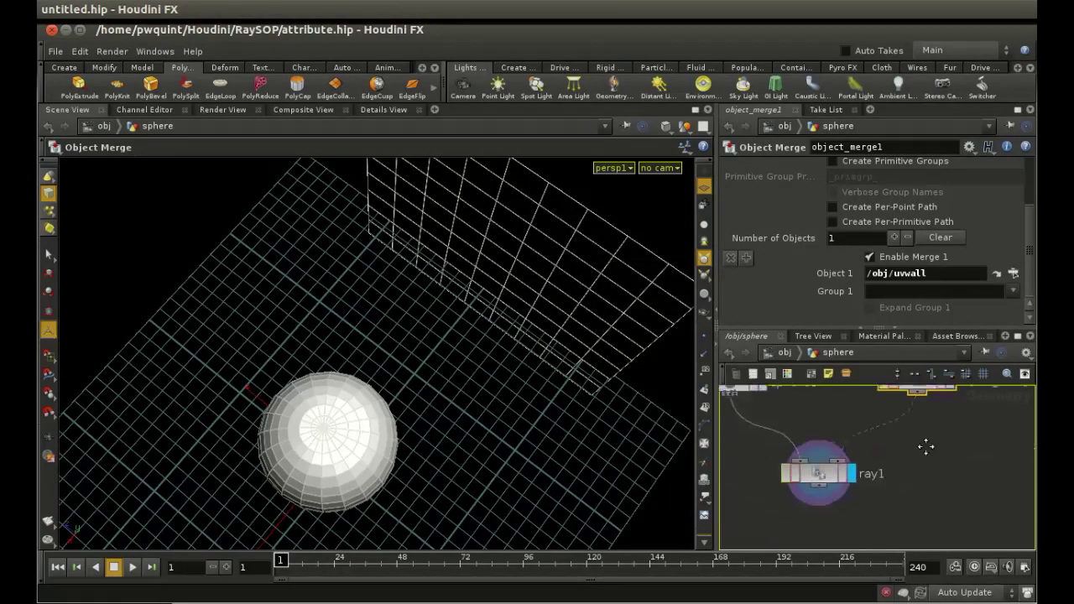
click(818, 475)
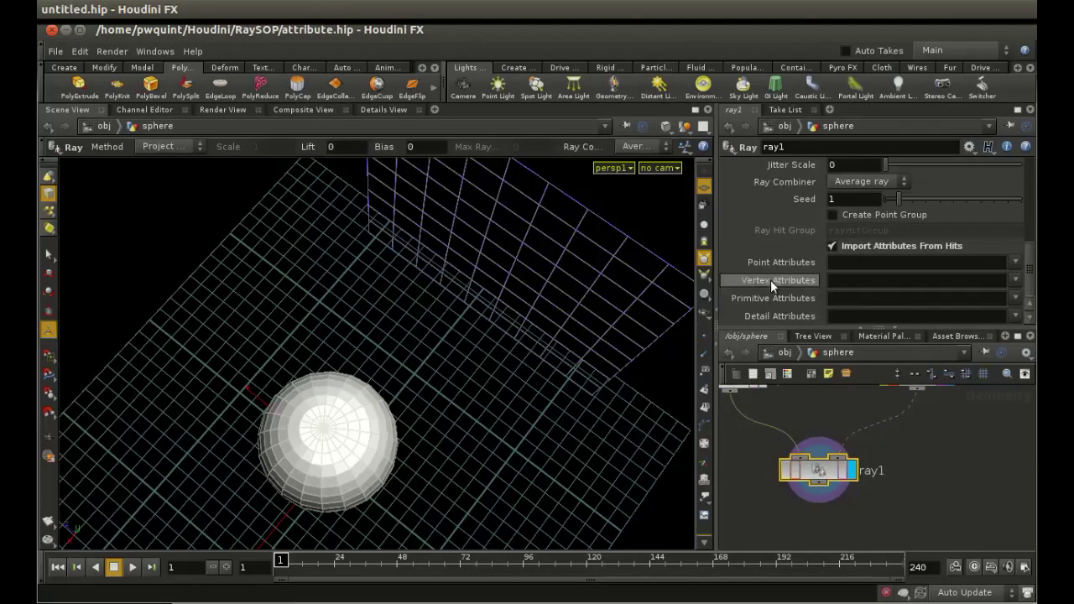
click(1014, 280)
click(1022, 297)
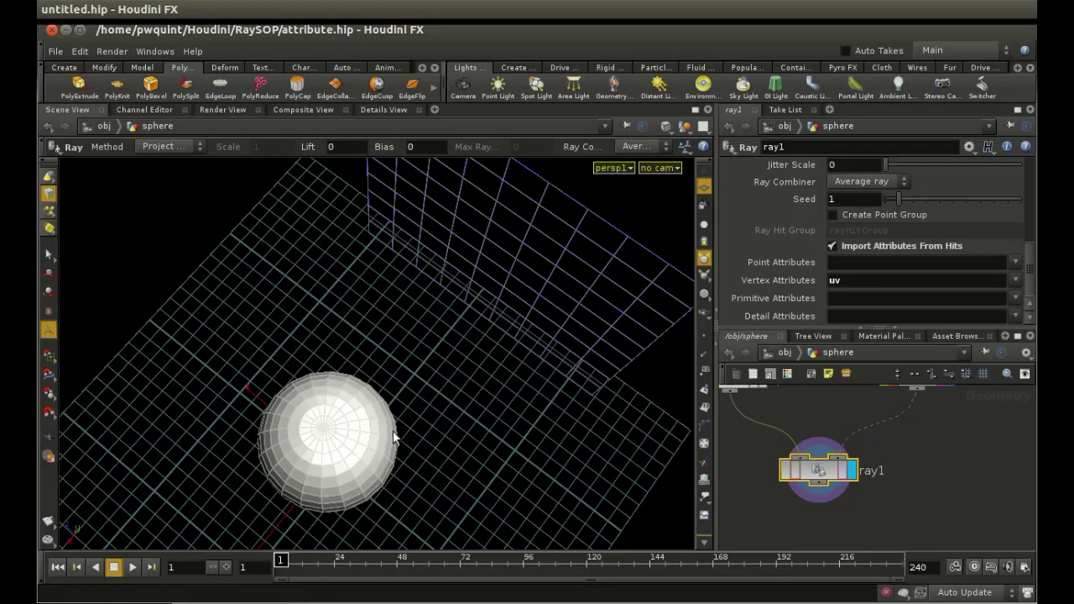
- Check ray1's geometry information, then append a UVQuickShade node below it and display its result
middle_click(827, 476)
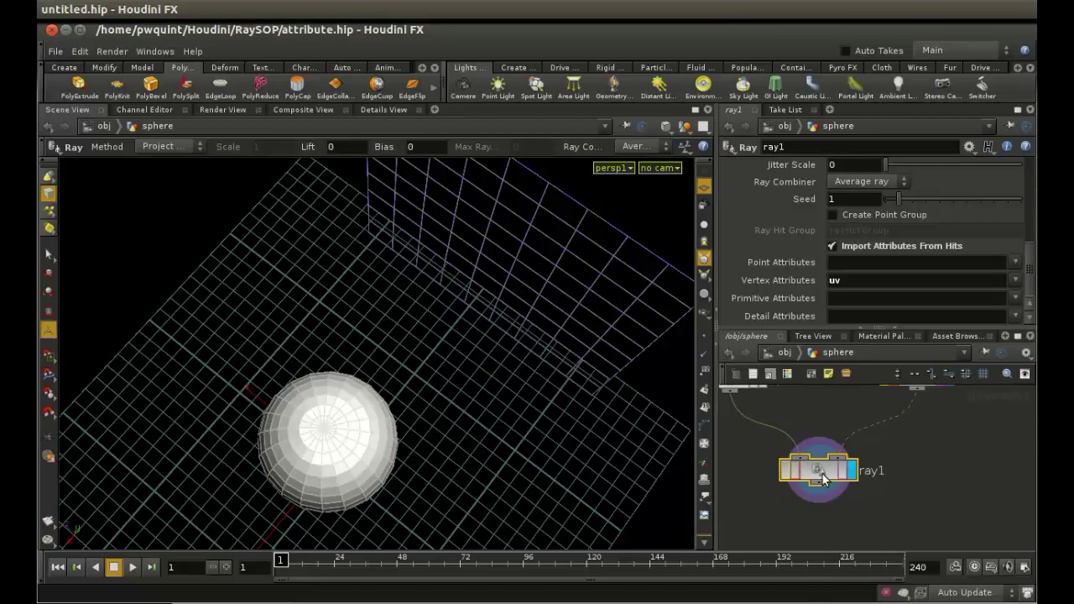
middle_drag(978, 500, 975, 458)
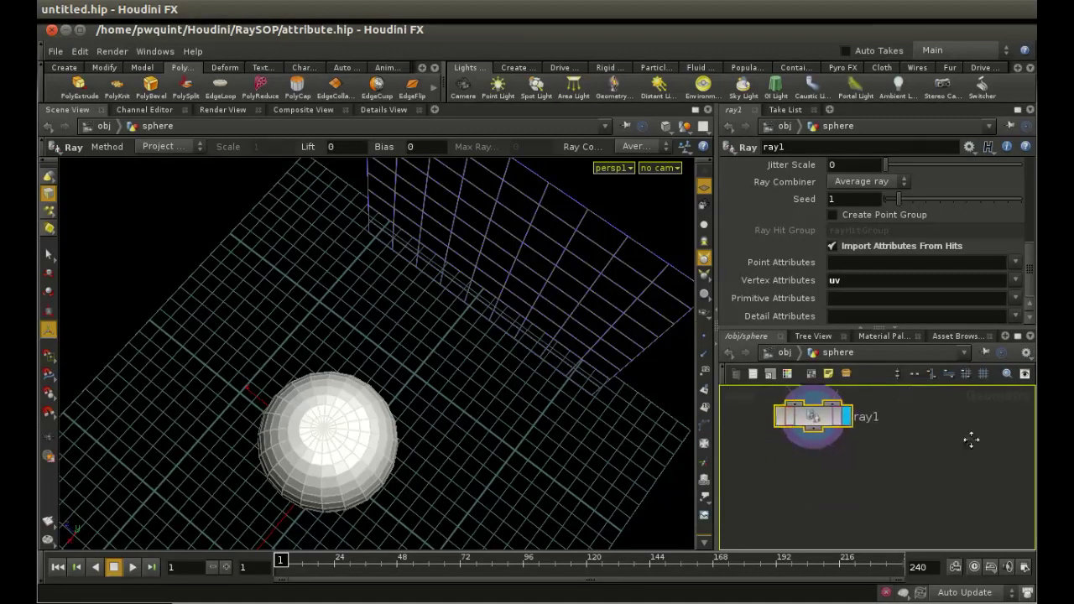
middle_click(829, 409)
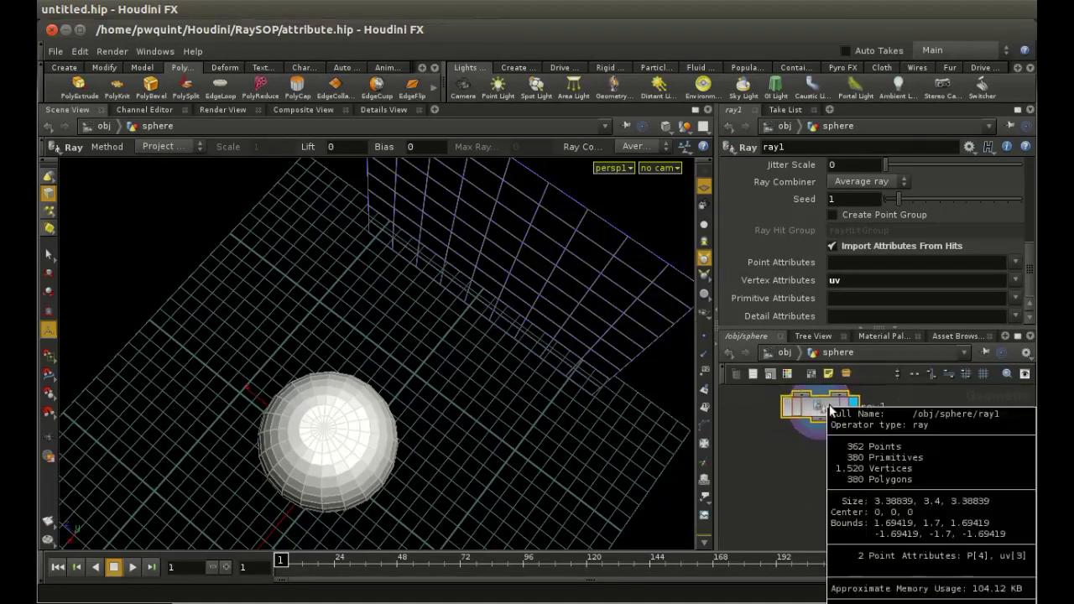
click(1008, 555)
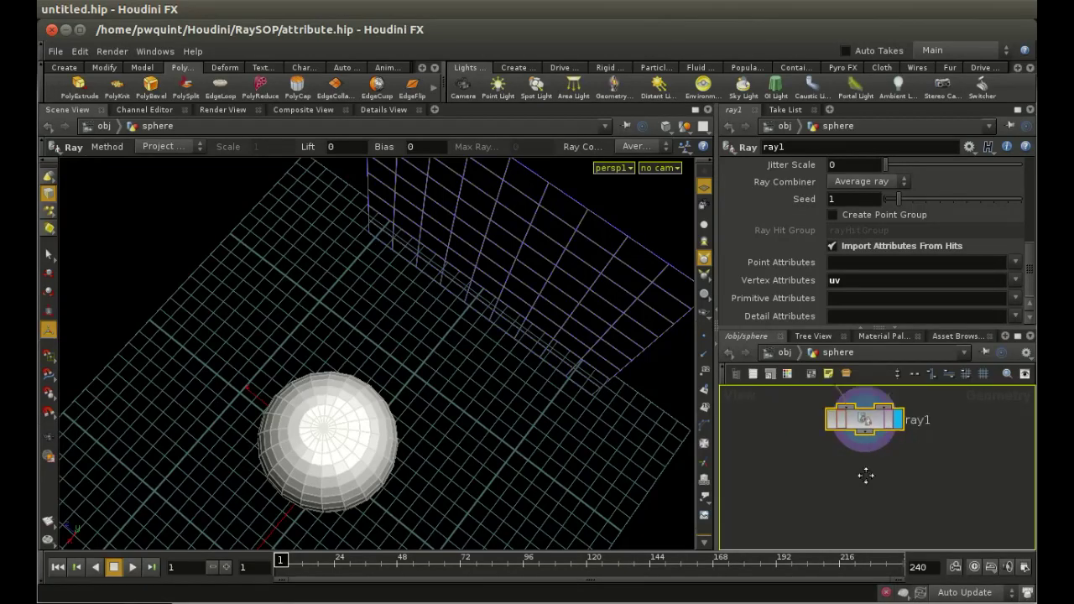
key(Tab)
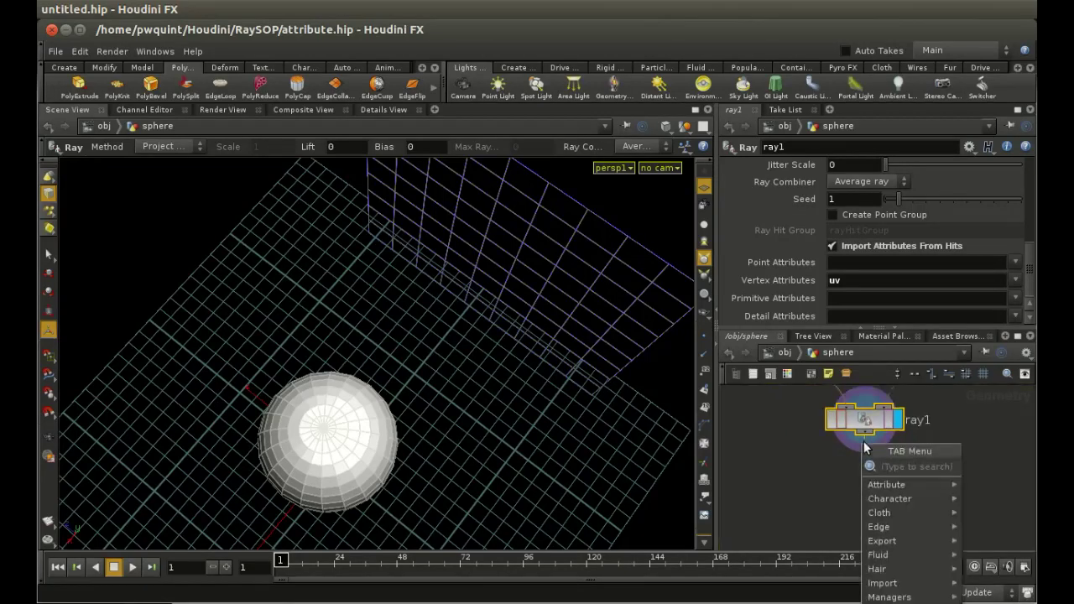
text(uvquick)
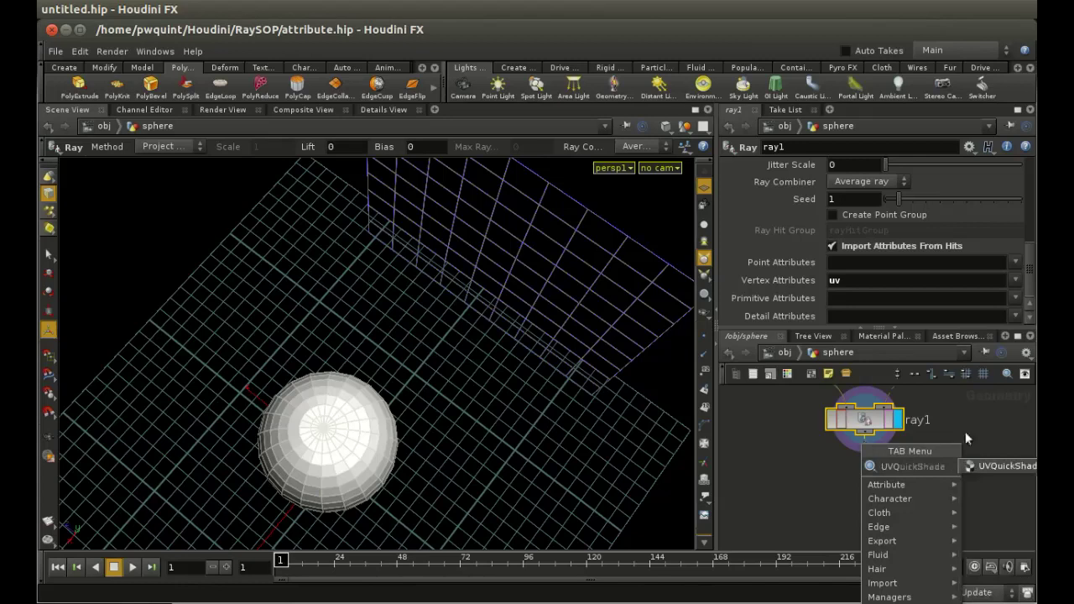
click(1001, 467)
click(871, 487)
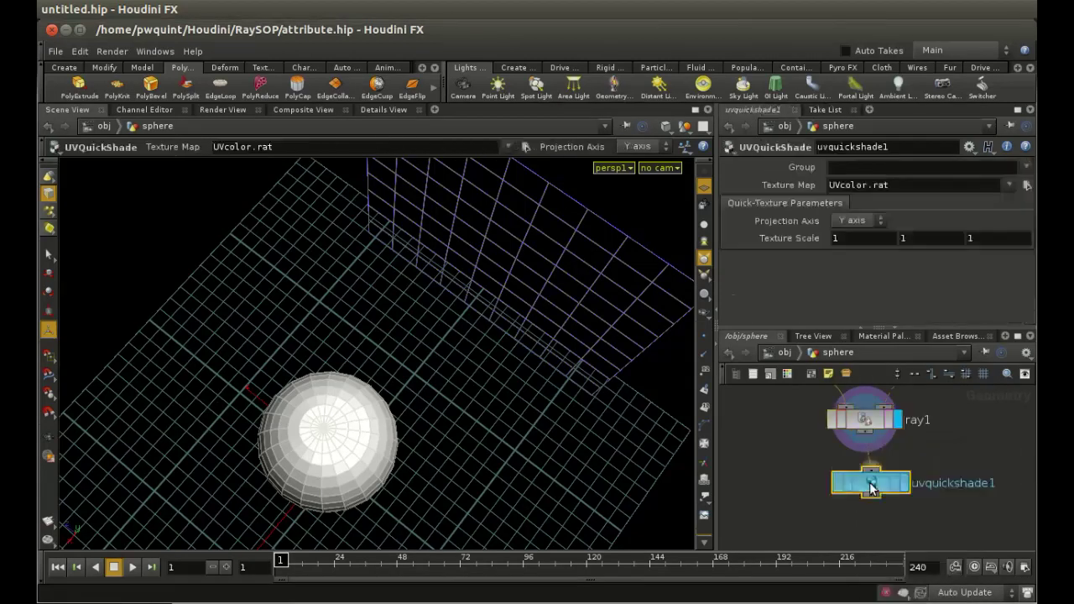
drag(872, 489, 866, 487)
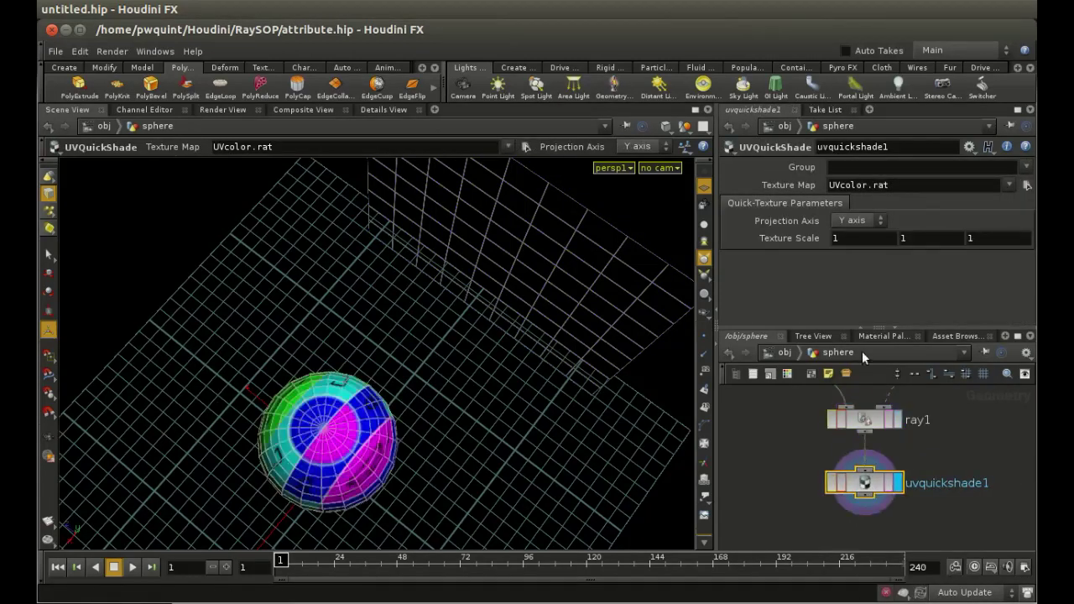
- Set uvquickshade1's texture map to $HFS/houdini/pic/Mandril.rat and compare the textured sphere with the wall from the front
click(1026, 186)
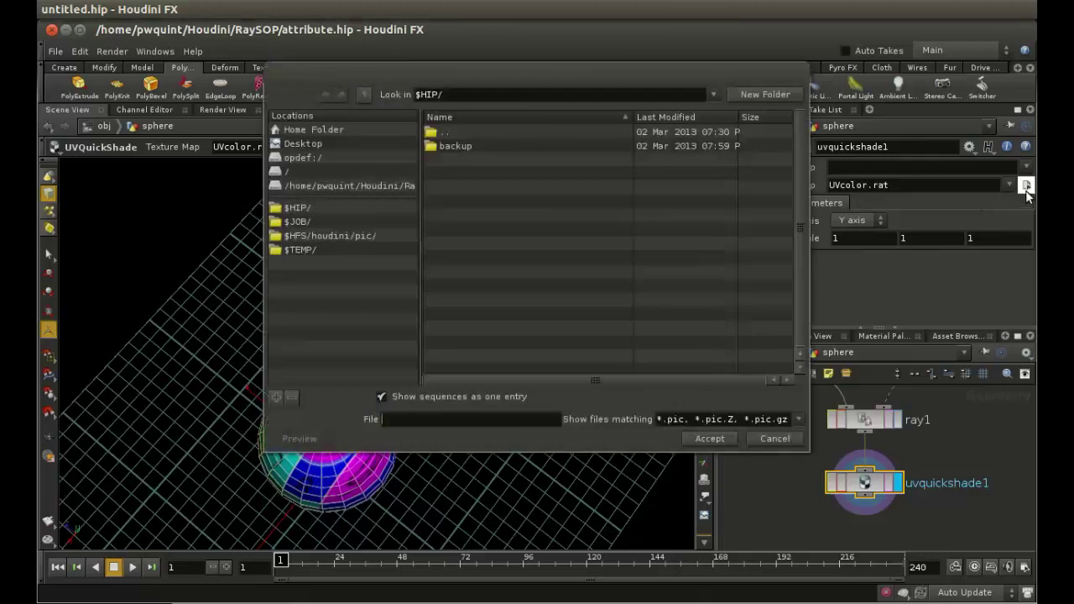
click(371, 235)
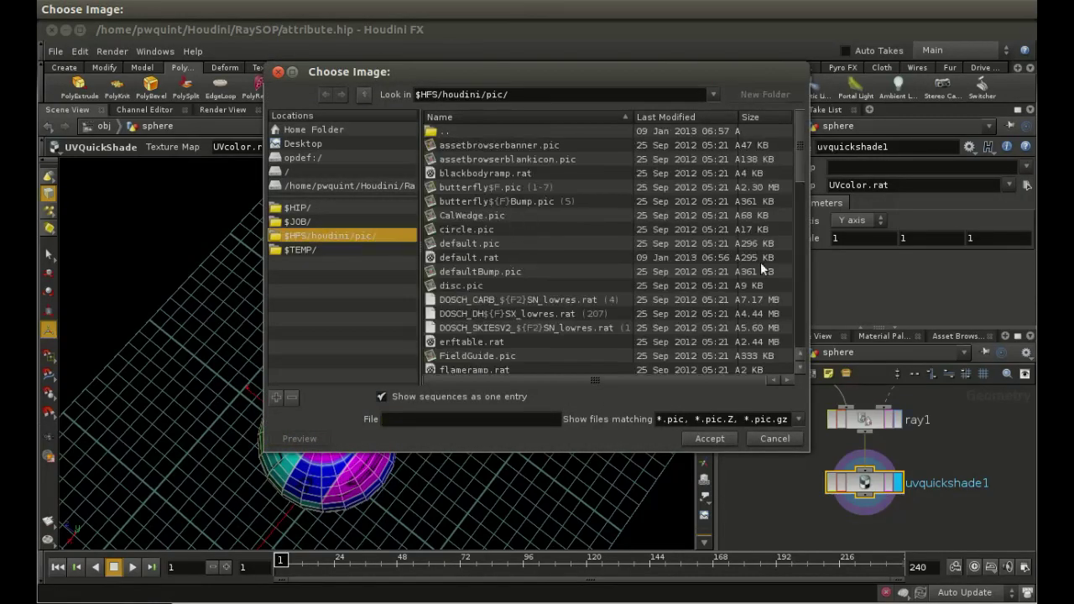
drag(799, 161, 801, 208)
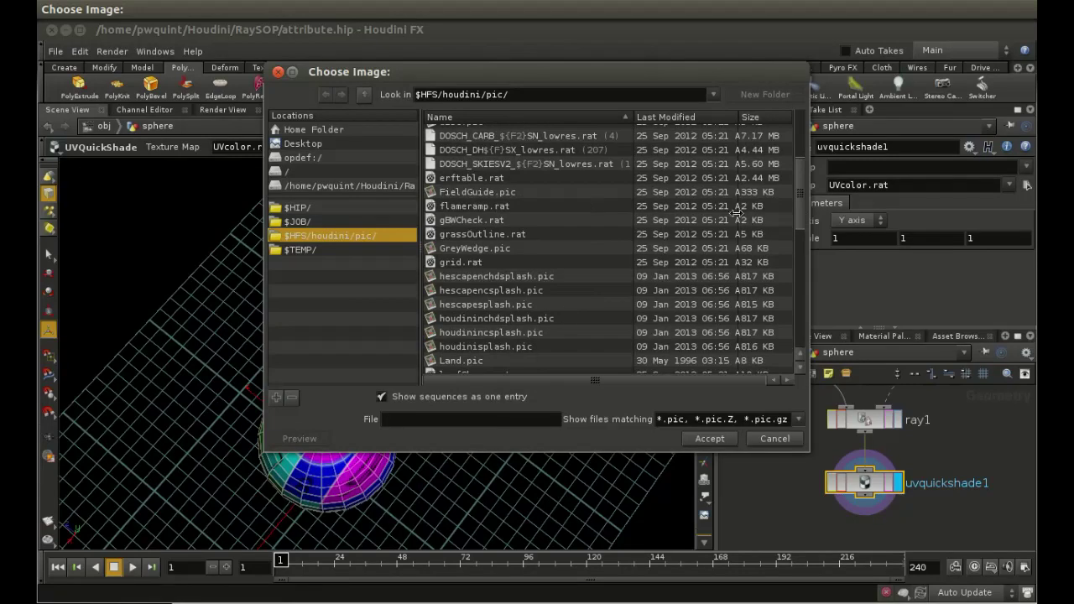
drag(800, 227, 801, 253)
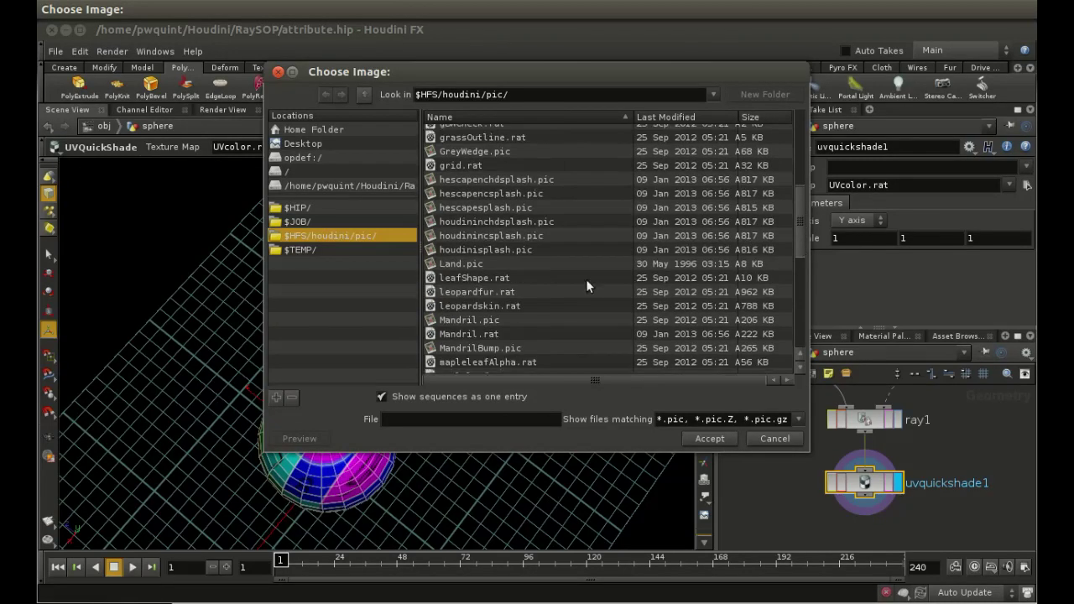
double_click(510, 330)
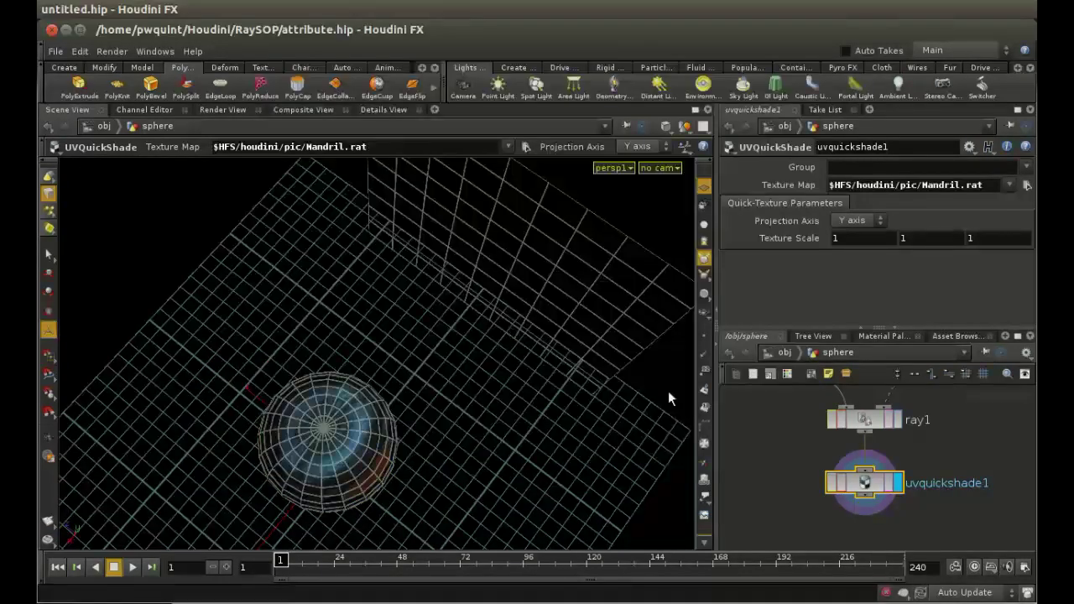
key(Escape)
drag(562, 374, 625, 258)
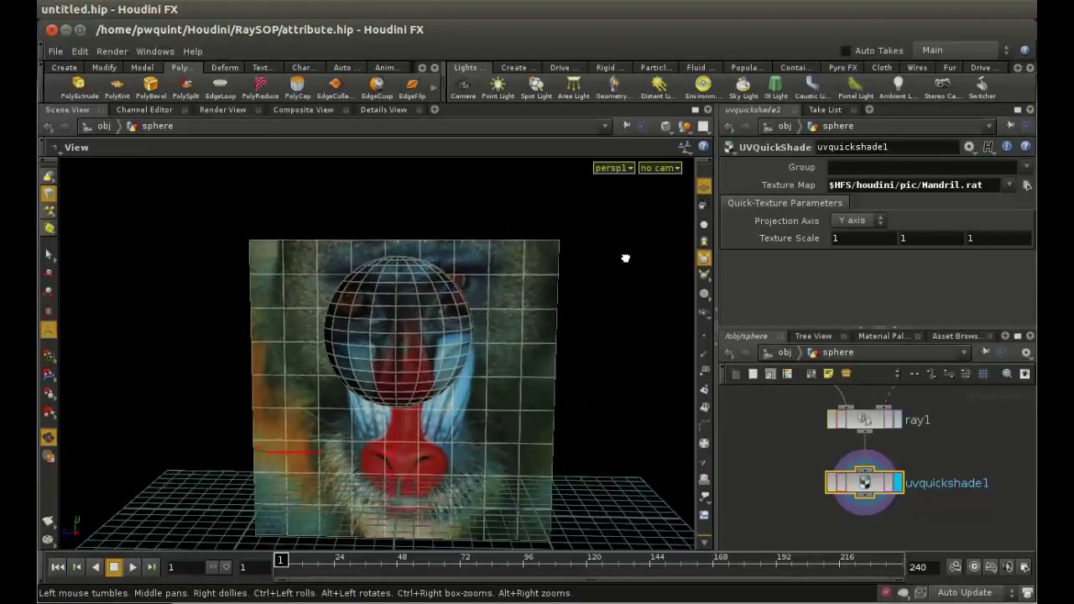
drag(562, 328, 546, 376)
key(Return)
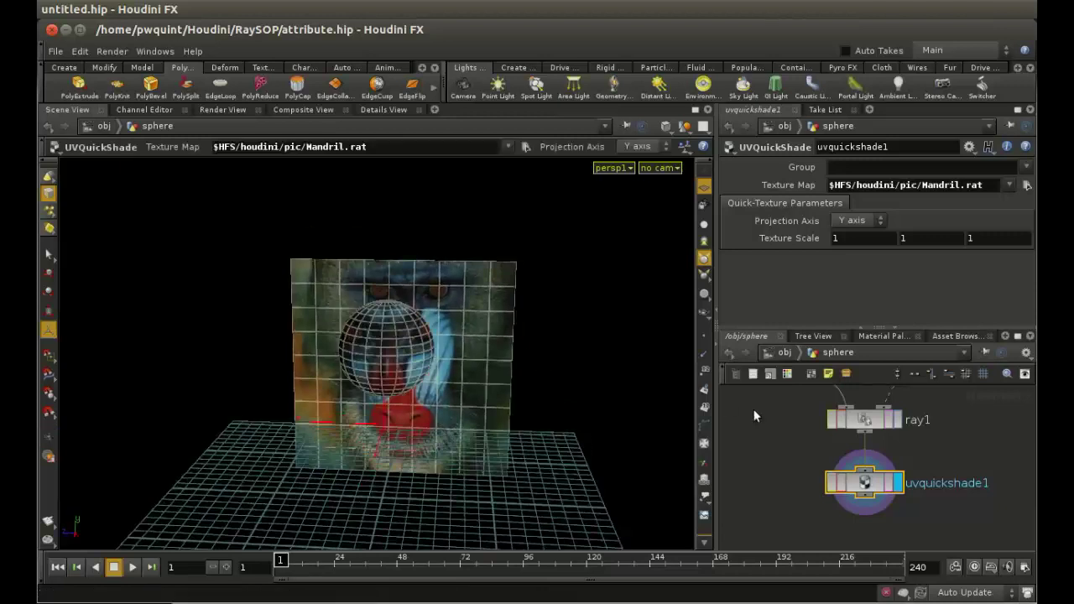
- At the object level, lower the sphere in front of the wall to about Y 1.54, and open the uvwall object
click(784, 352)
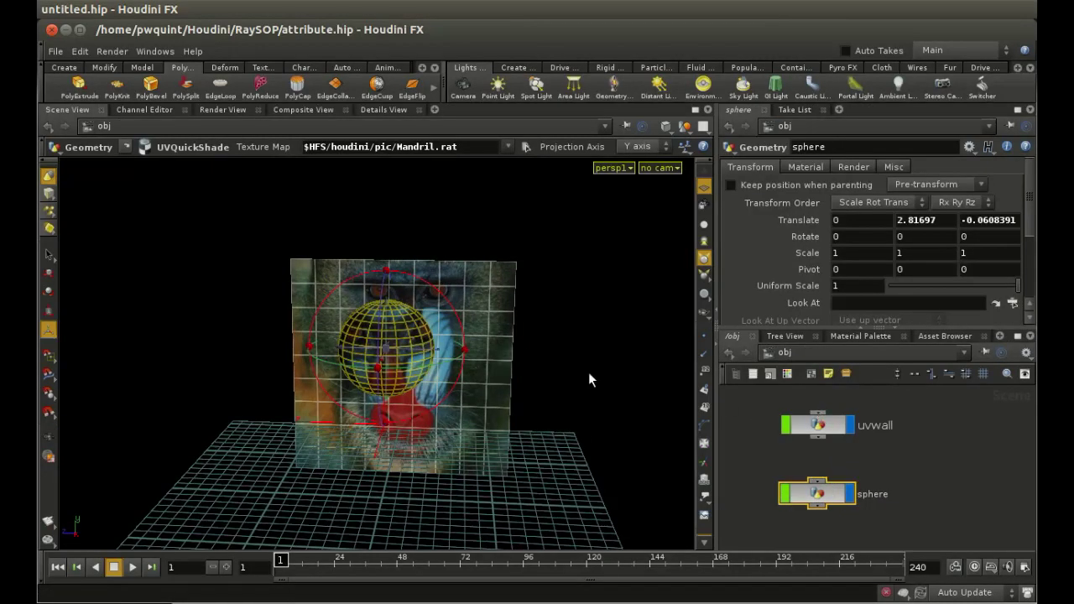
key(Escape)
mouse_move(618, 360)
mouse_down()
mouse_move(621, 372)
mouse_move(623, 355)
mouse_up()
scroll(623, 355, up, 5)
key(Return)
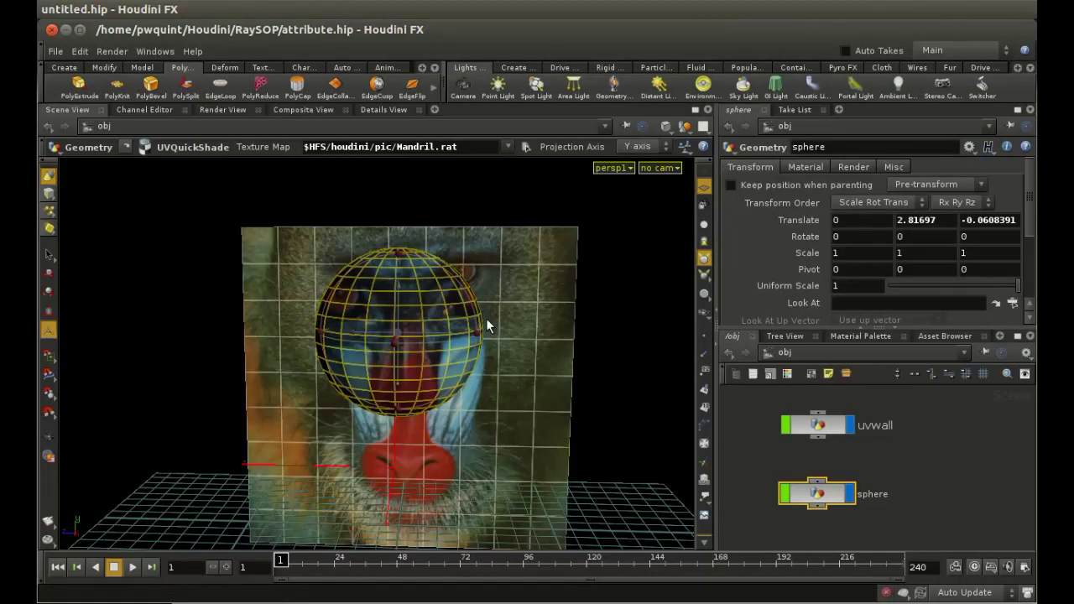
drag(400, 298, 405, 355)
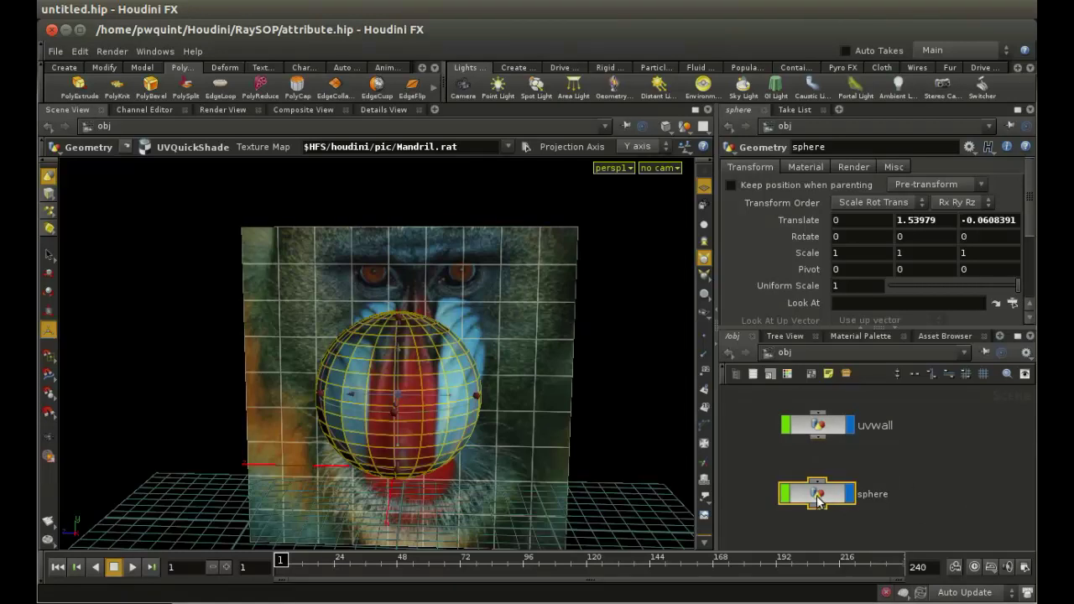
double_click(818, 425)
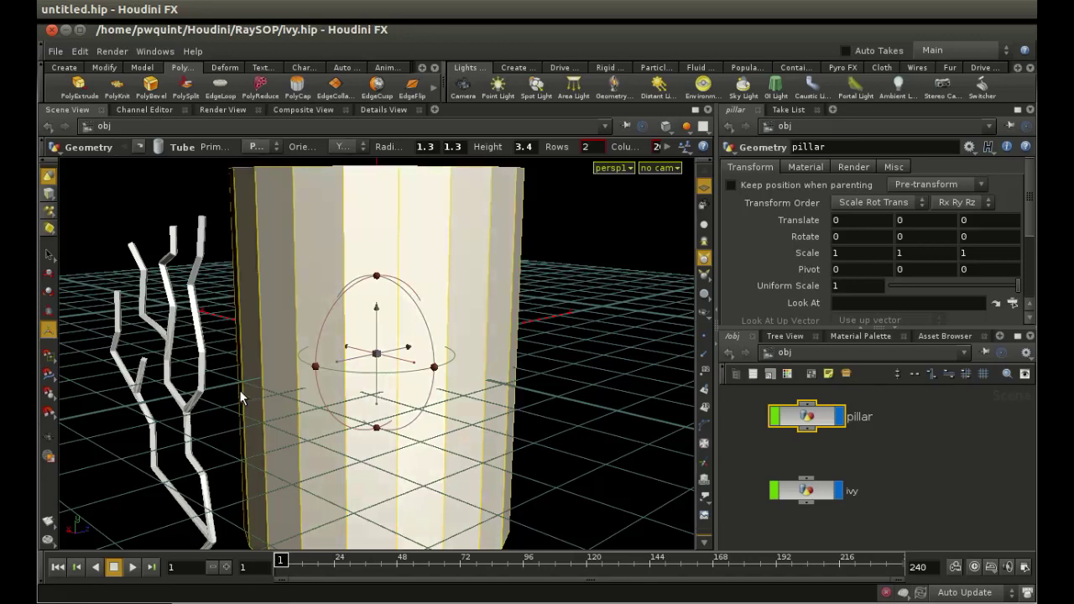
- In ivy.hip, examine the pillar and the ivy branches beside it from several angles
key(Escape)
drag(239, 389, 238, 355)
right_drag(237, 355, 232, 301)
key(Return)
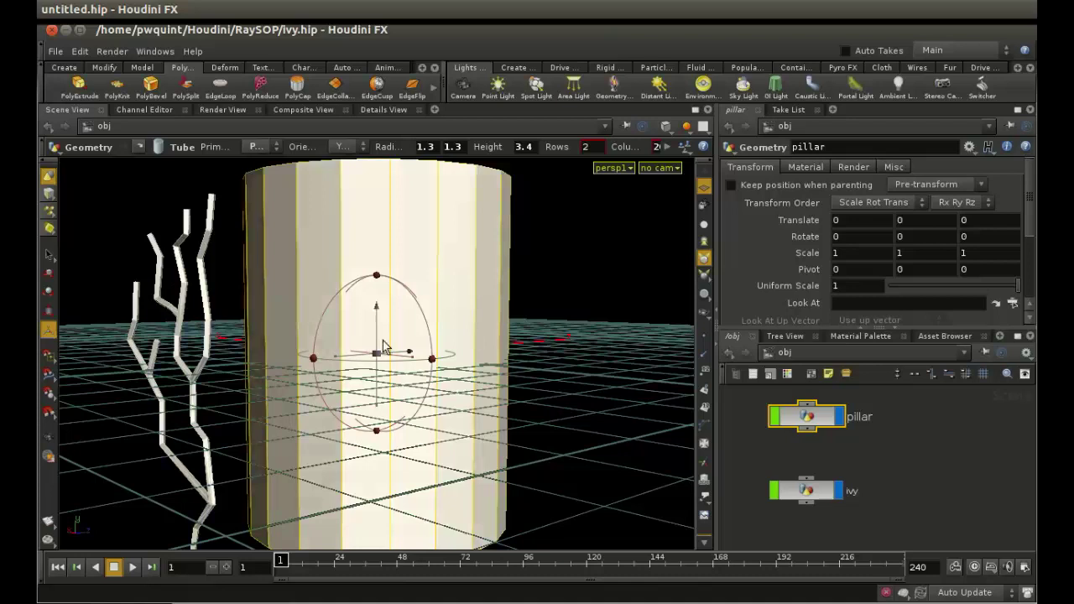
key(Escape)
drag(299, 307, 453, 379)
key(Return)
drag(472, 233, 474, 427)
key(Escape)
key(Return)
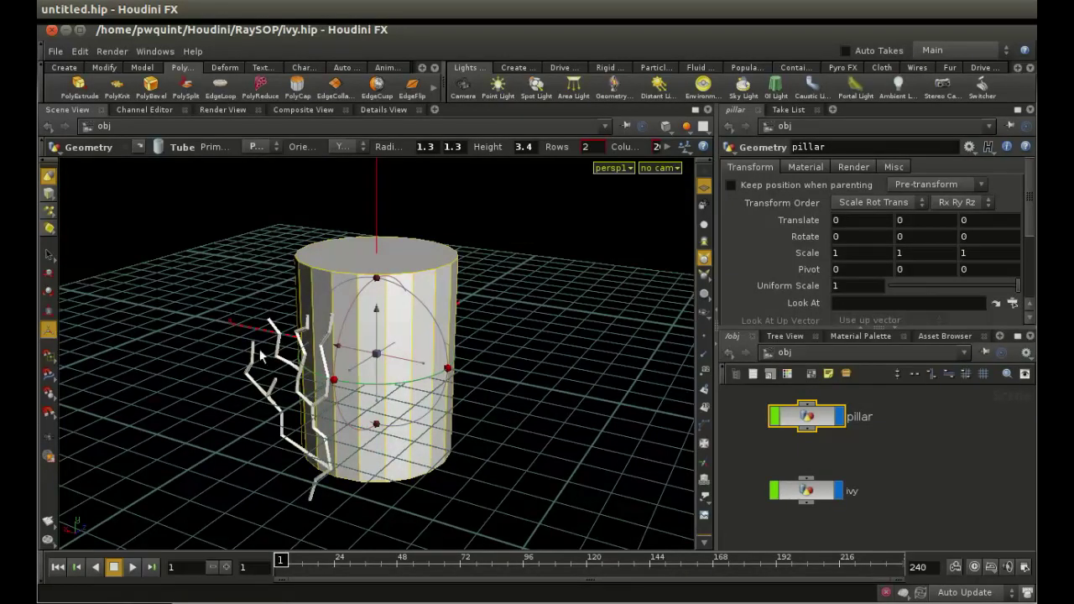
- Open the ivy object's network and place a Ray node below xform1 and object_merge1
double_click(820, 490)
middle_drag(928, 520, 911, 489)
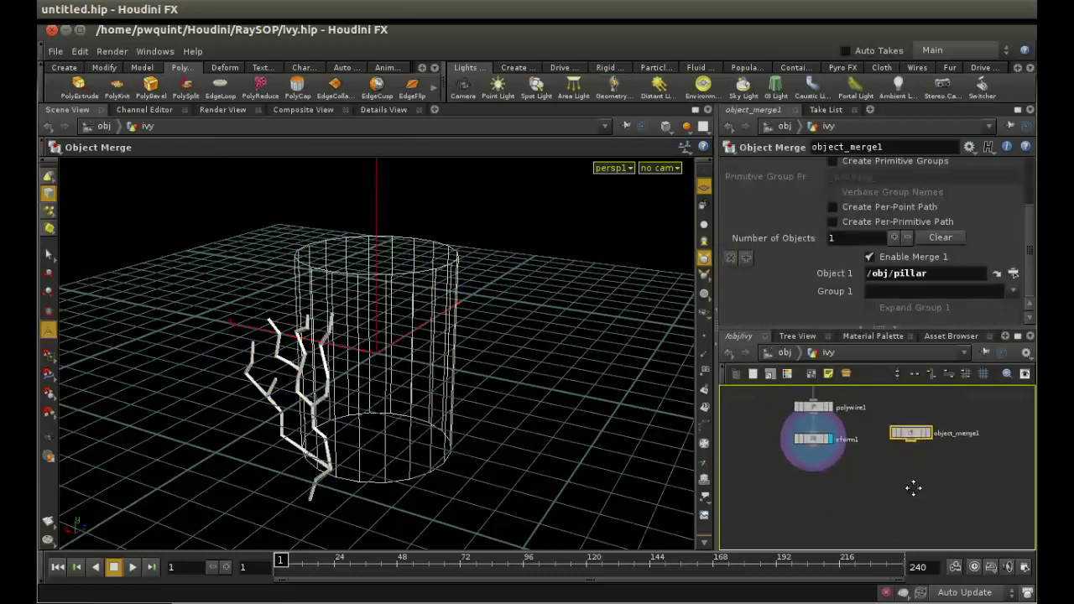
key(h)
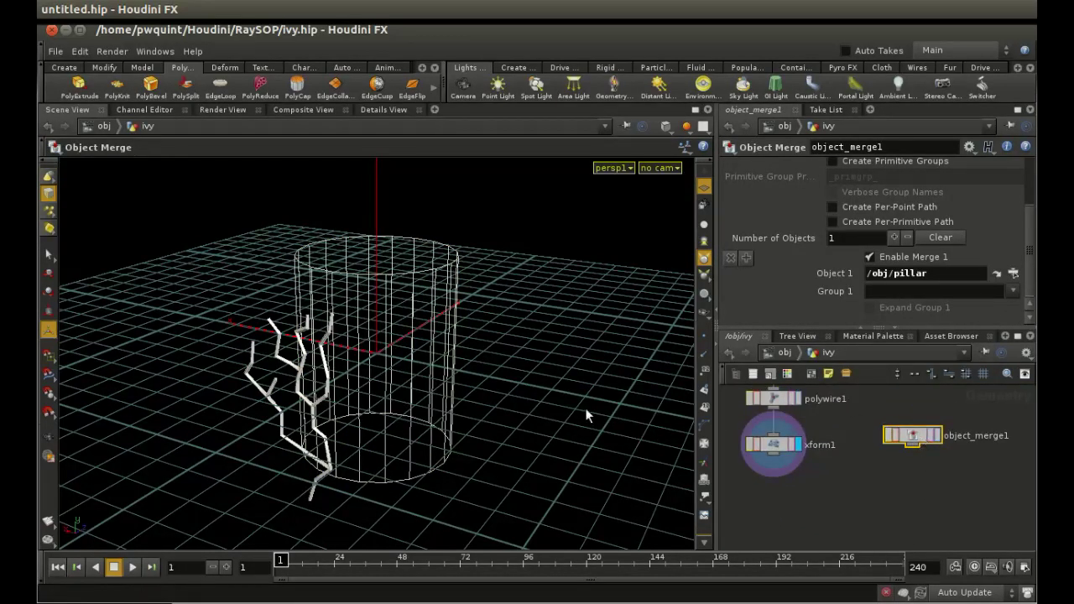
middle_drag(856, 520, 853, 486)
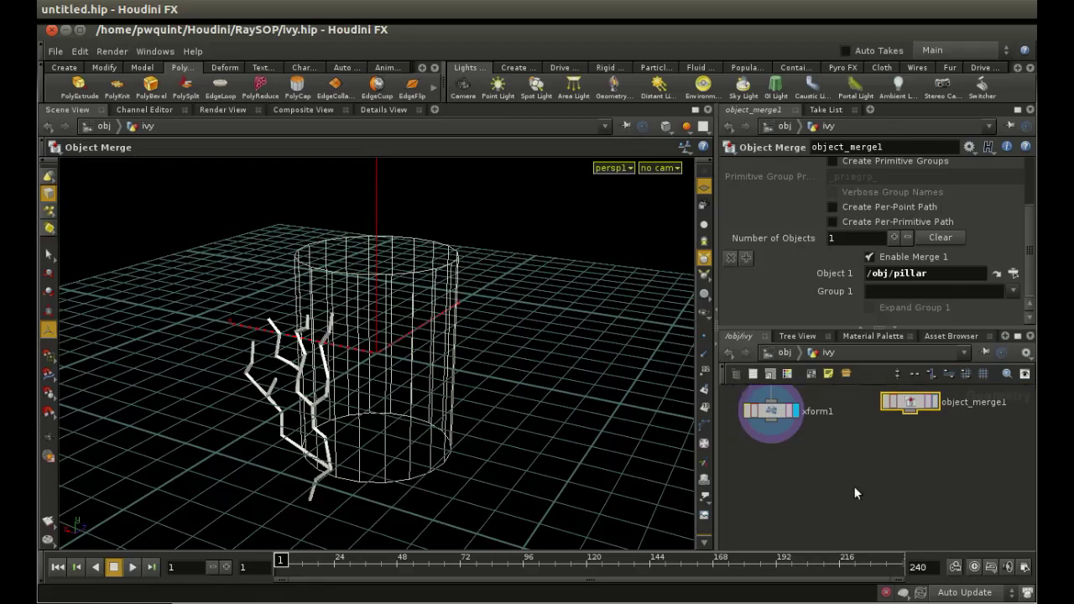
key(Tab)
text(ra)
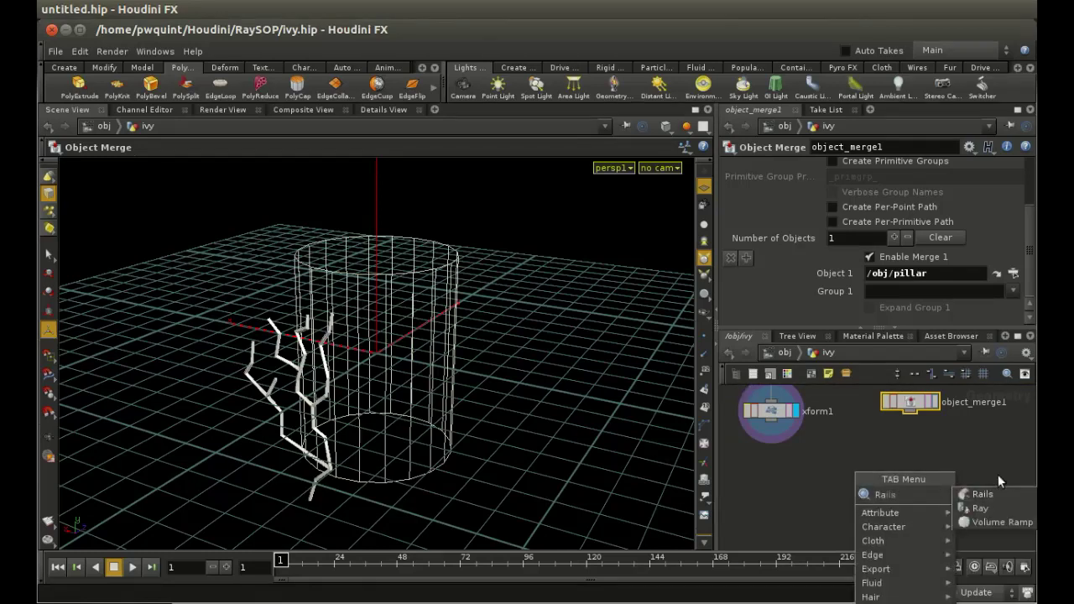
click(999, 508)
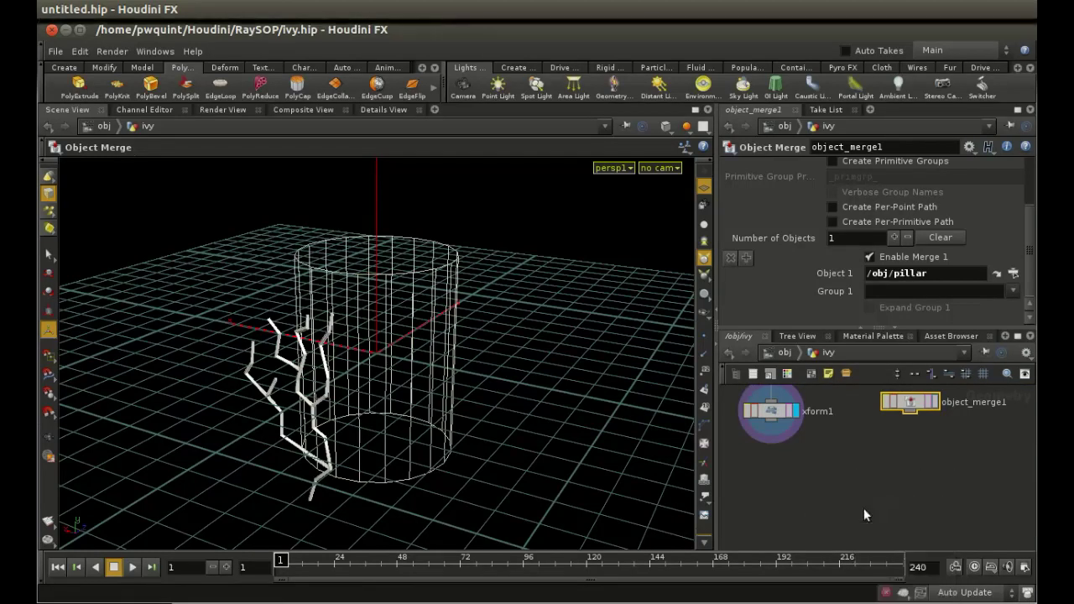
click(864, 507)
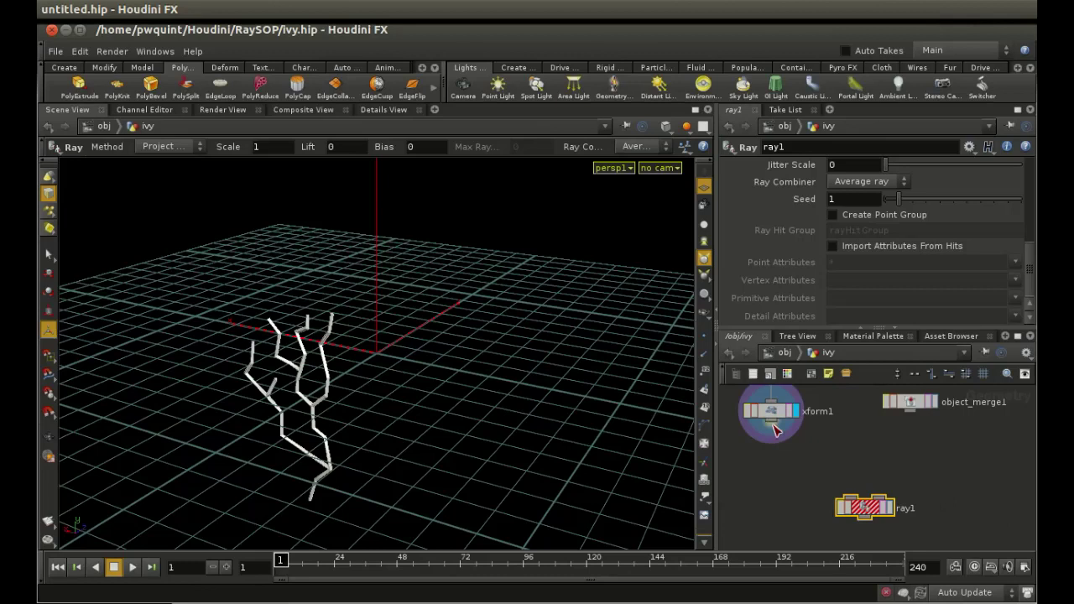
- Wire xform1 into ray1's first input and object_merge1 into its second, then display ray1 and check the projection from above
drag(770, 422, 856, 480)
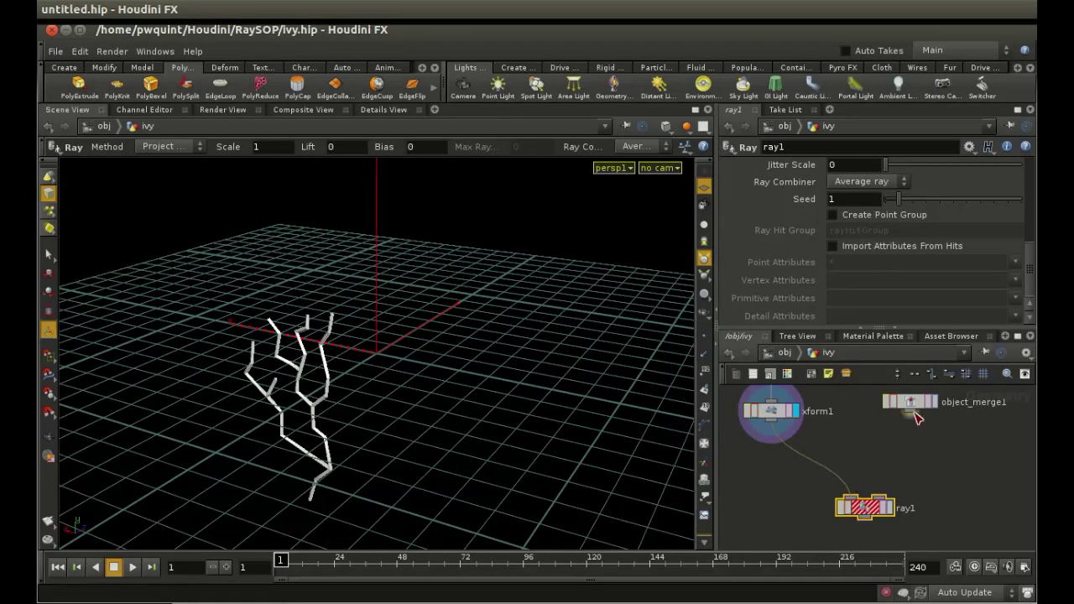
drag(910, 412, 885, 497)
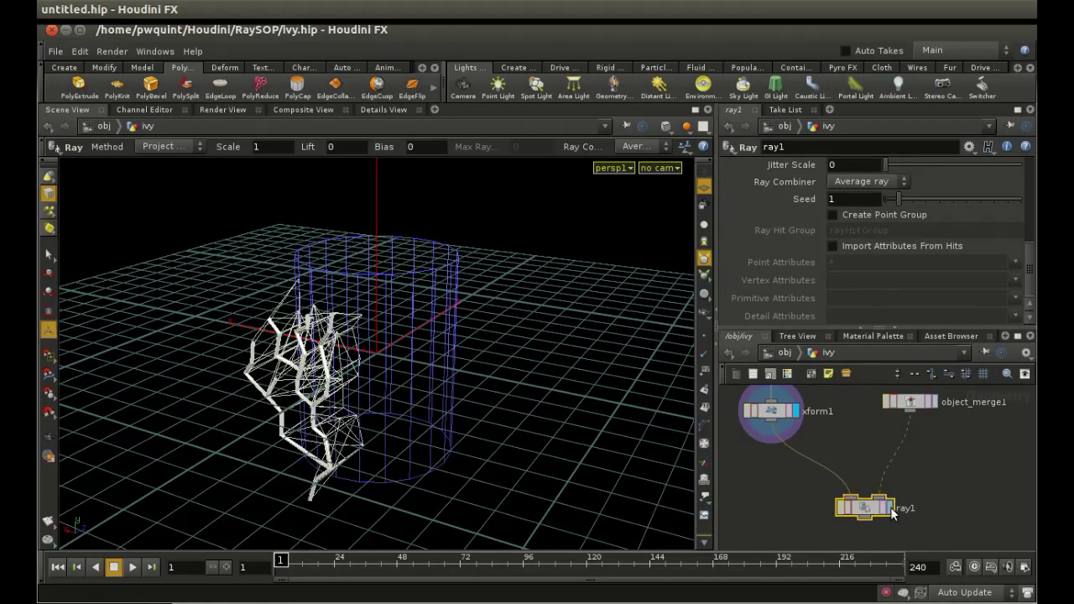
click(891, 507)
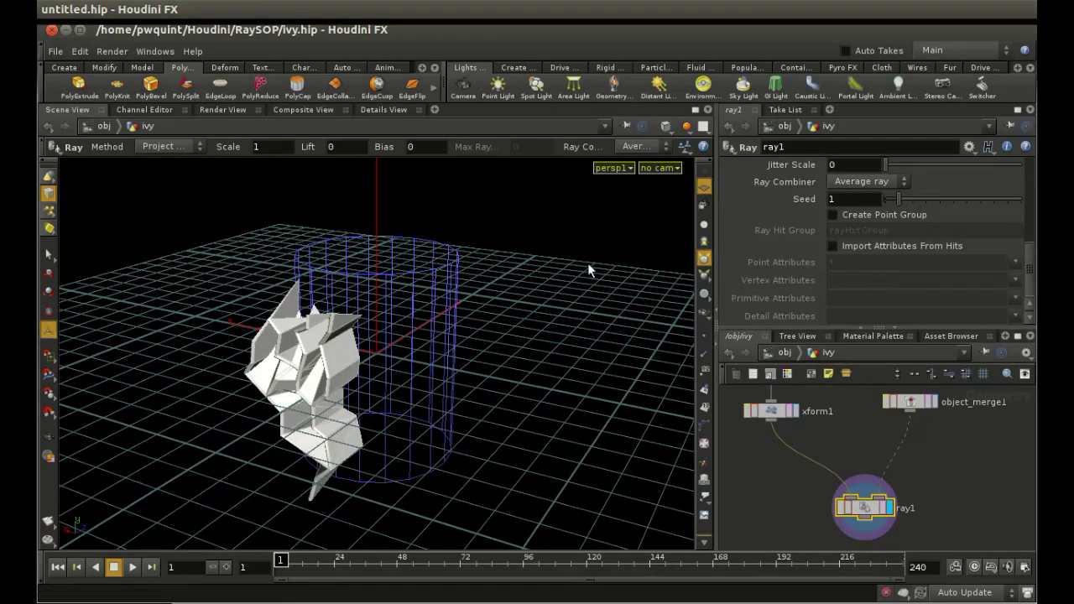
key(Escape)
drag(588, 265, 584, 358)
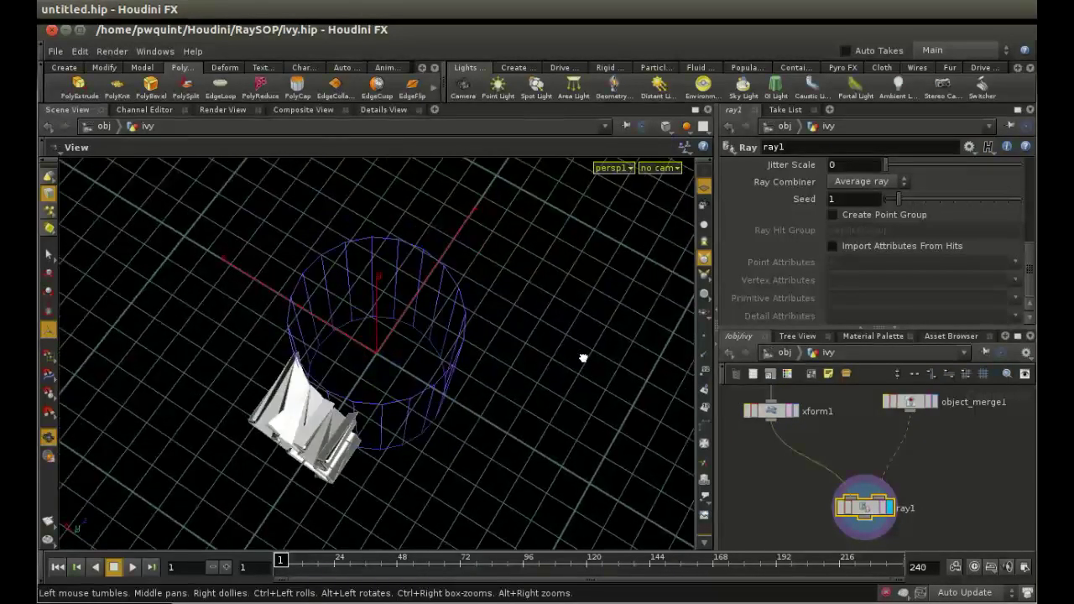
key(Return)
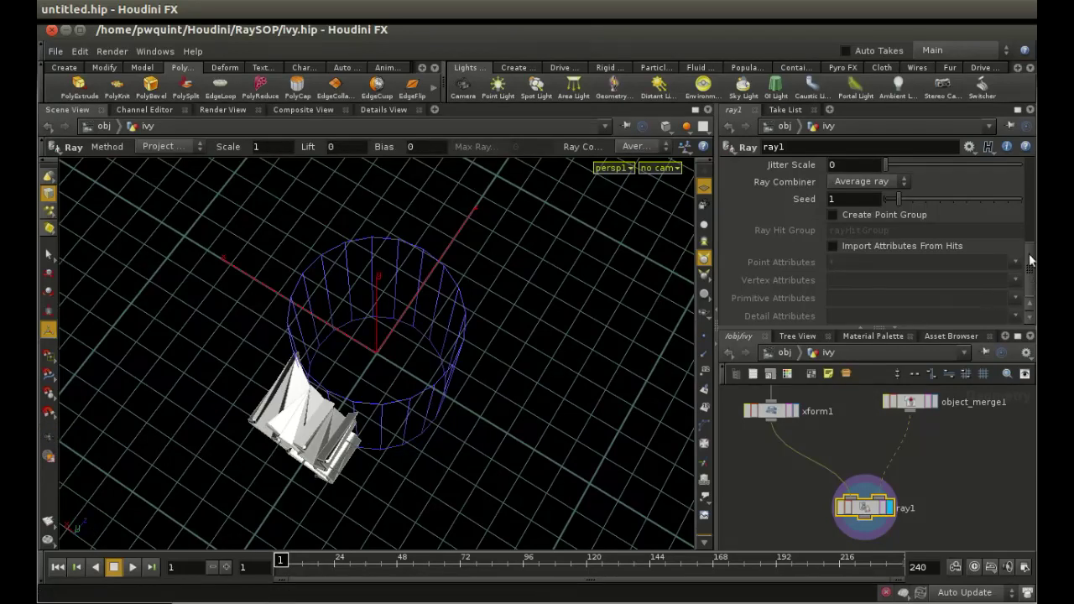
- Delete the channels on ray1's Ray Direction and set the direction to 0, 0, 1
drag(1031, 261, 1030, 168)
right_click(801, 245)
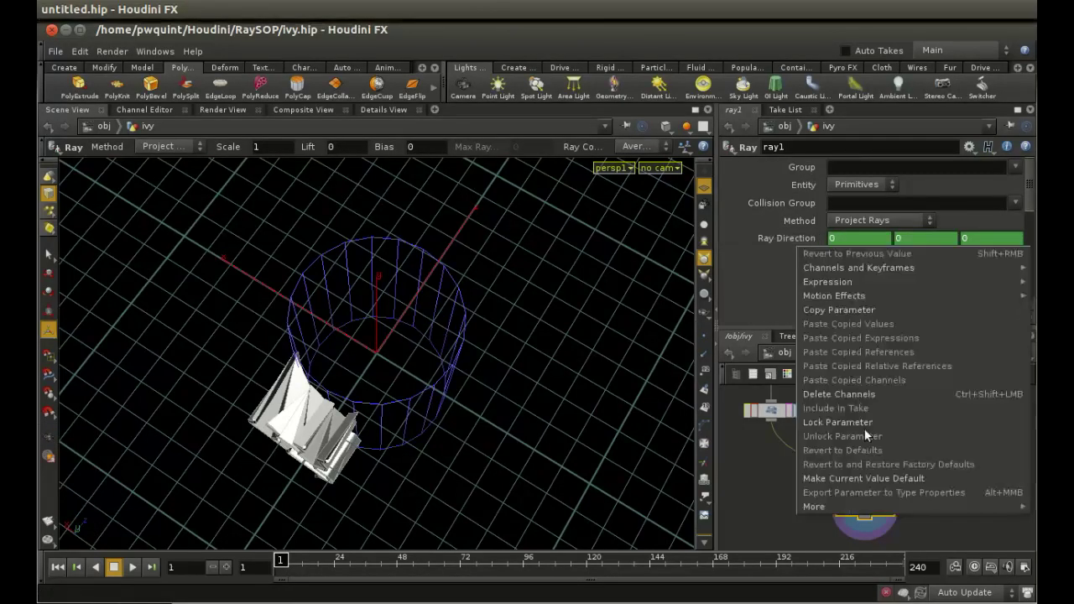
click(857, 393)
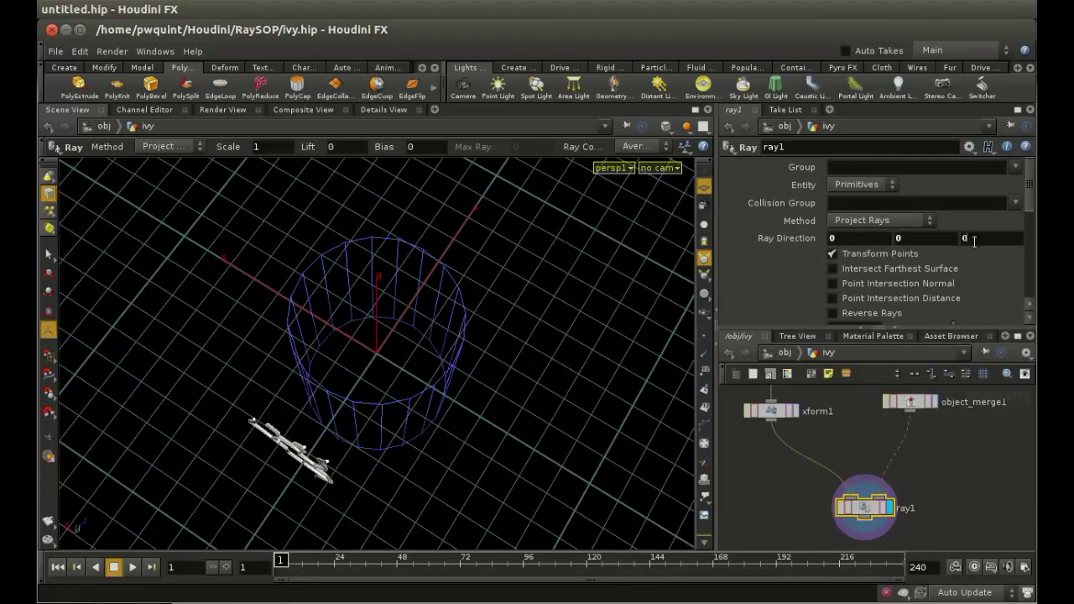
click(972, 240)
text(1)
key(Return)
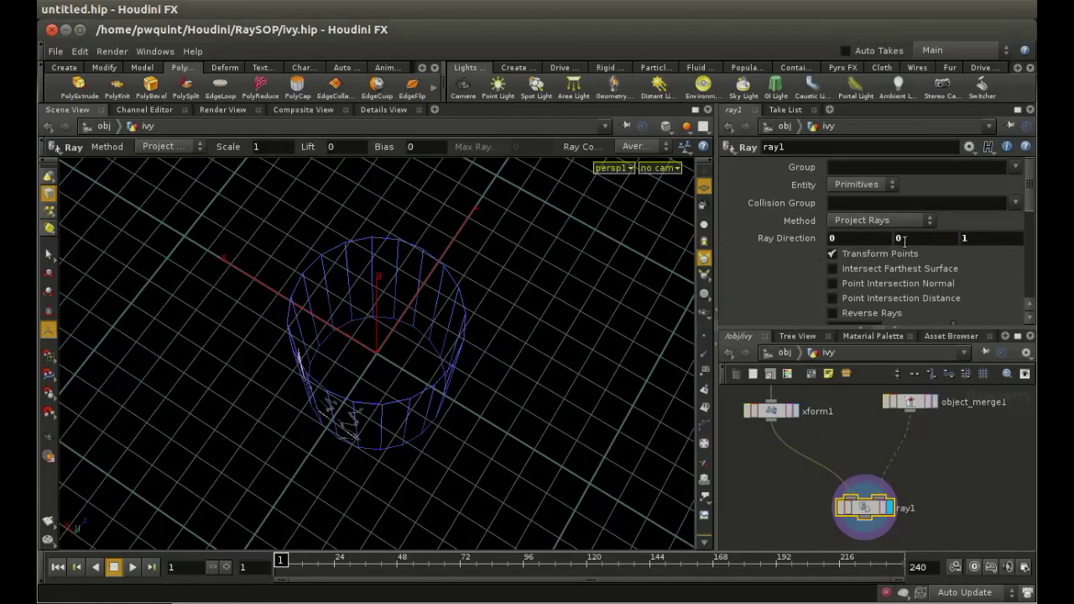
- Examine the ivy projected on the pillar and compare ray1's result with the original branches from xform1
key(Escape)
drag(539, 358, 485, 360)
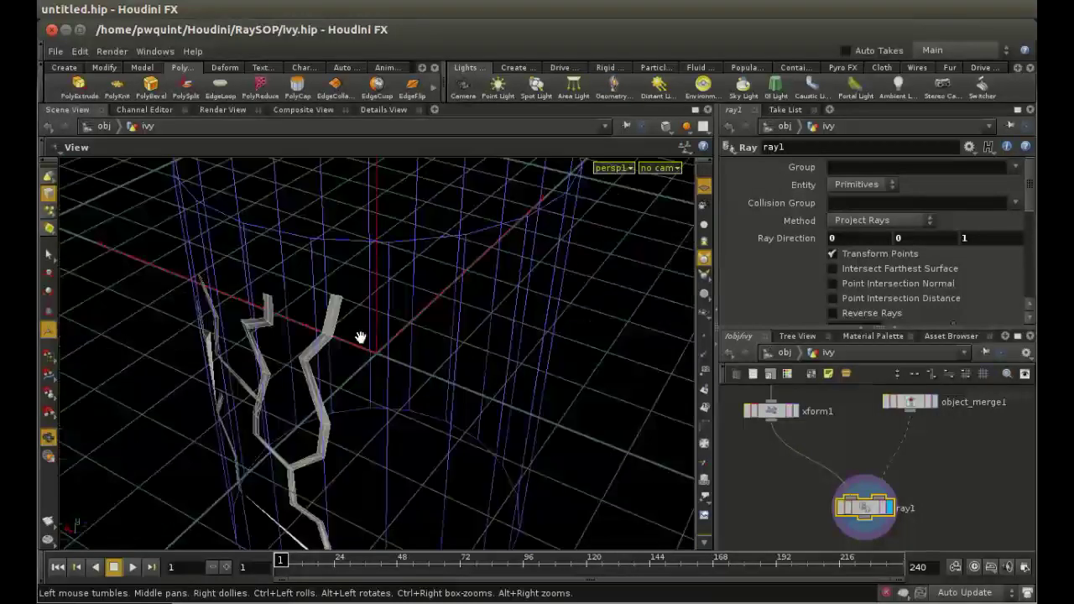
drag(360, 336, 391, 293)
key(Return)
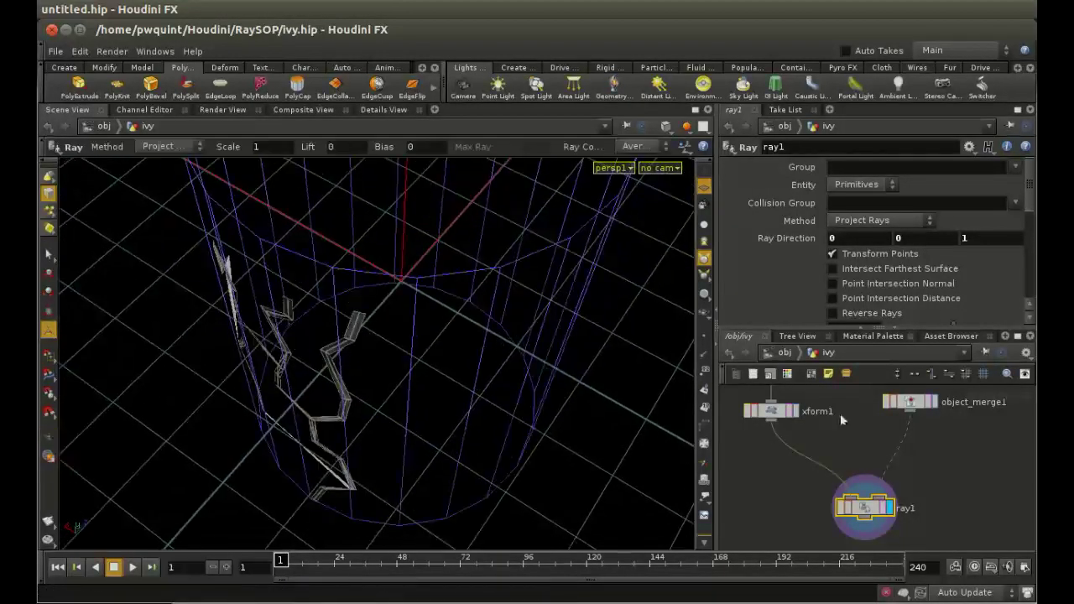
click(795, 411)
click(776, 415)
key(Escape)
drag(371, 383, 328, 429)
key(Return)
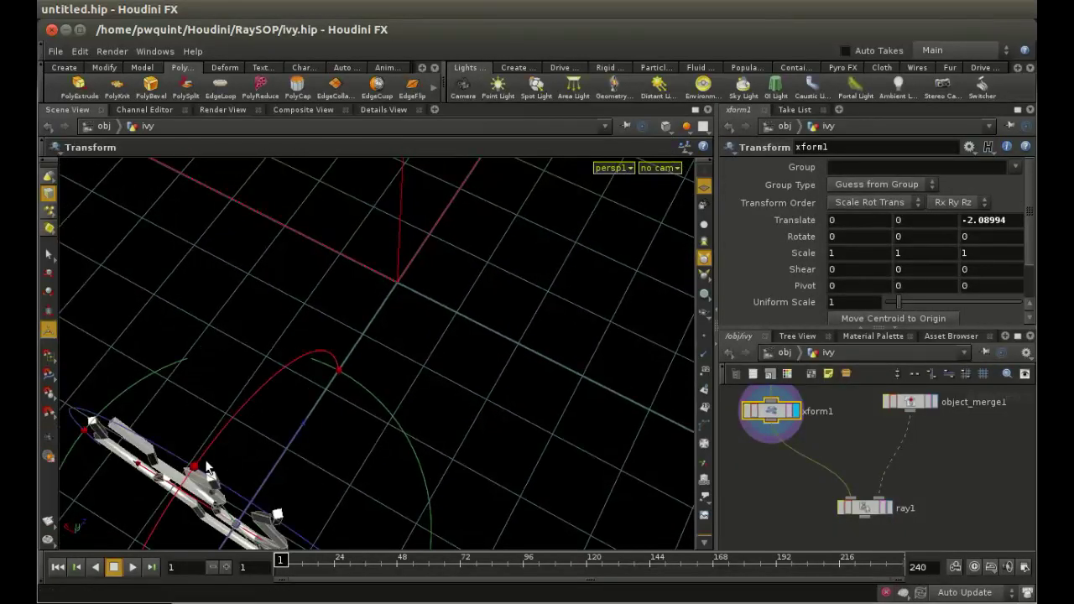
click(889, 509)
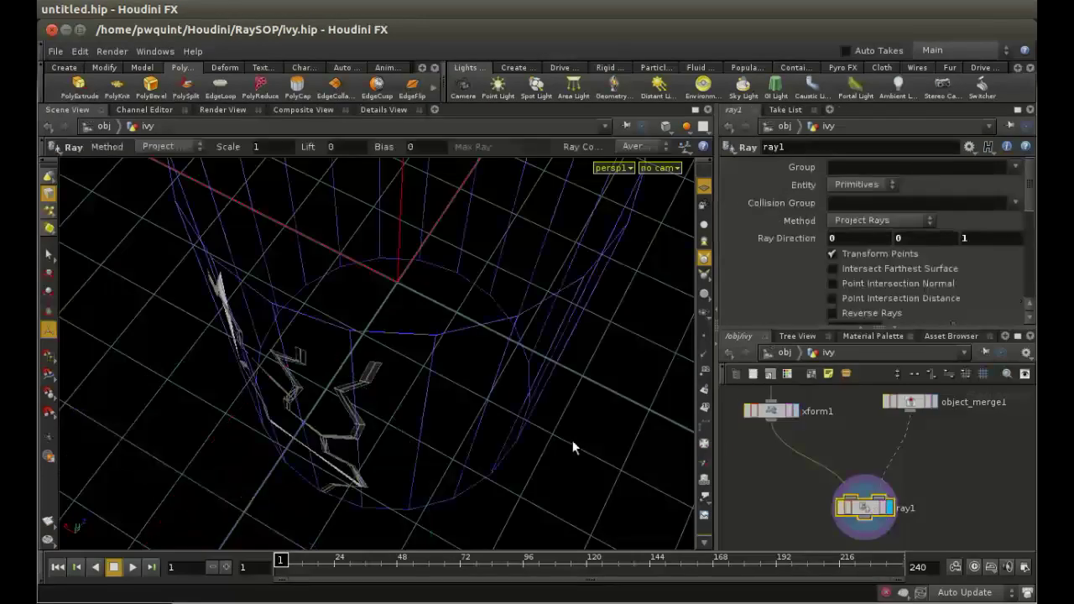
key(Escape)
drag(434, 388, 365, 341)
key(Return)
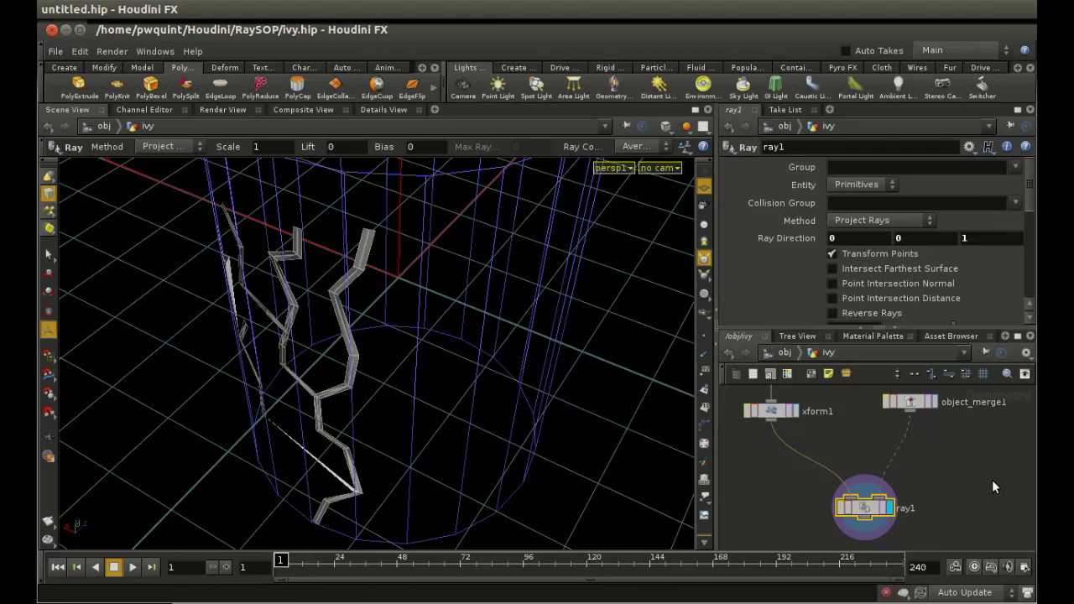
- Add a Lattice node below ray1 and space it farther down the network
middle_drag(956, 494, 954, 444)
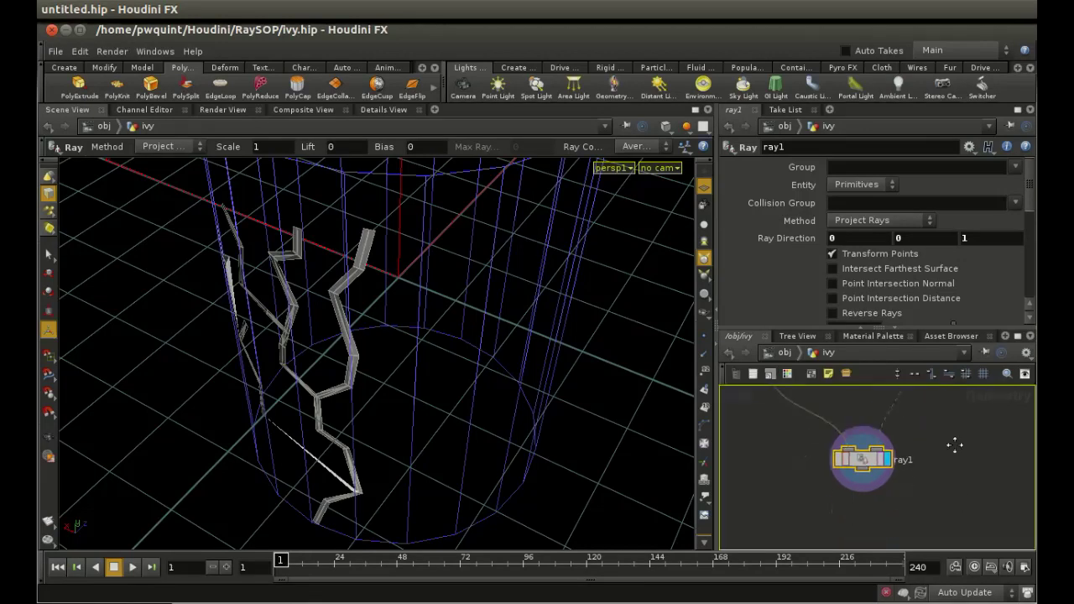
drag(863, 458, 860, 513)
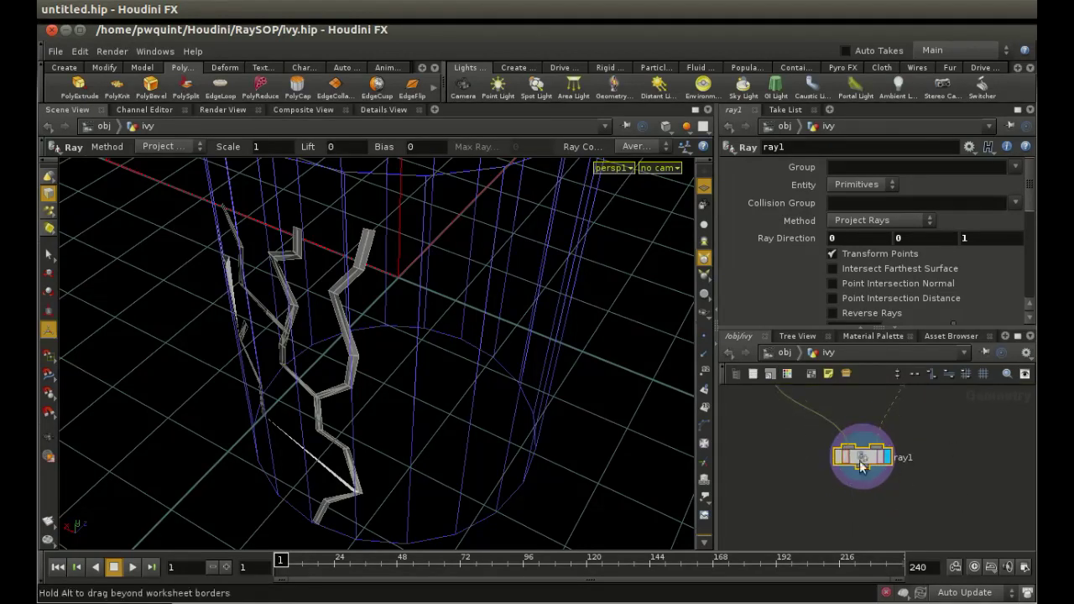
drag(861, 466, 861, 458)
middle_drag(916, 493, 913, 448)
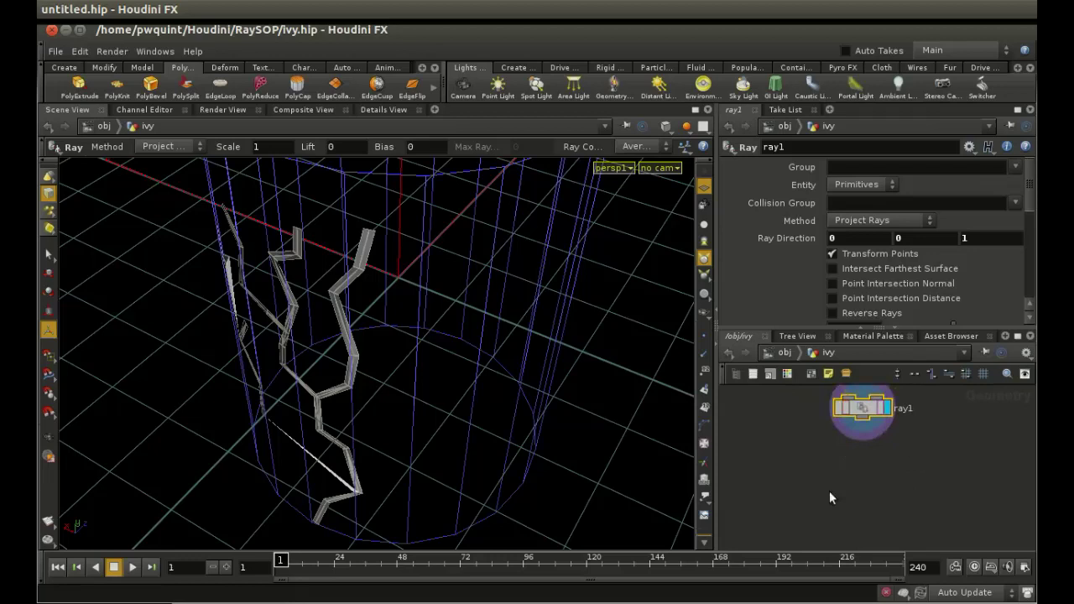
key(Tab)
text(l)
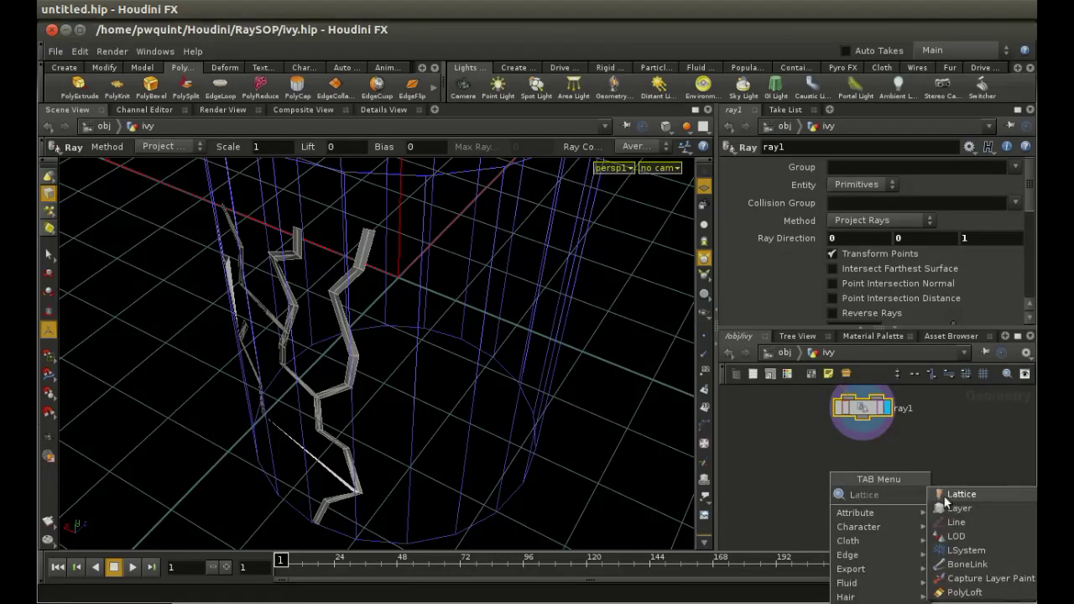
click(988, 495)
click(867, 496)
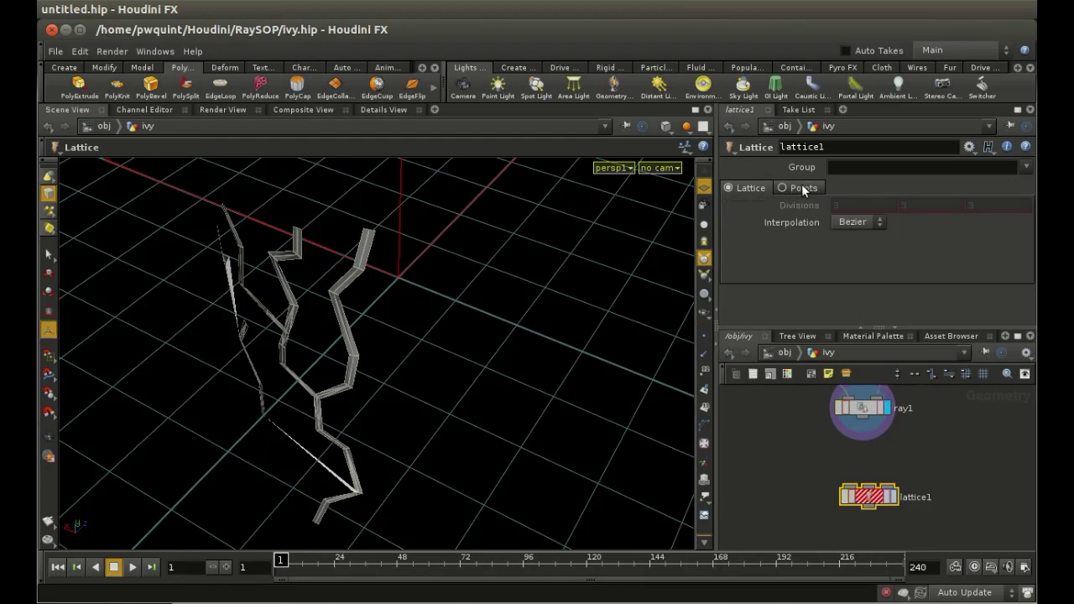
middle_drag(978, 456, 978, 431)
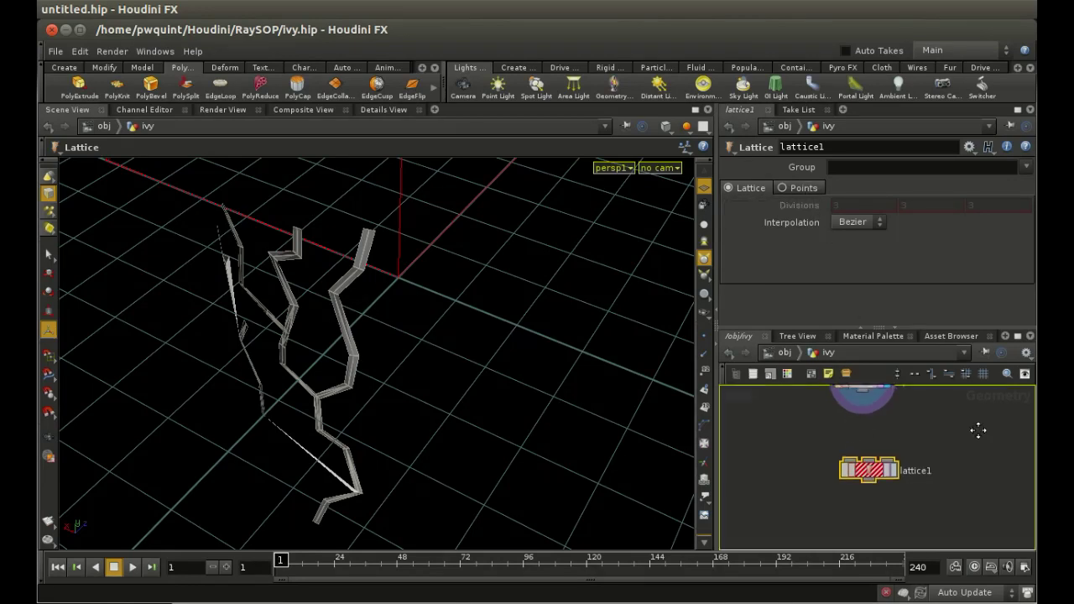
drag(870, 481, 872, 507)
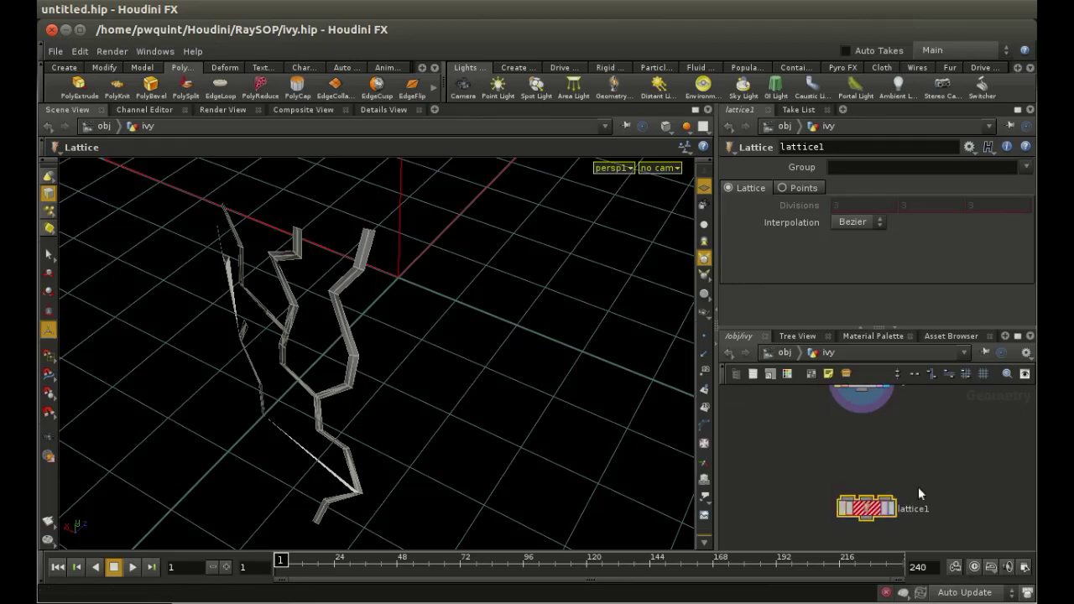
middle_drag(795, 455, 798, 494)
middle_drag(885, 471, 863, 467)
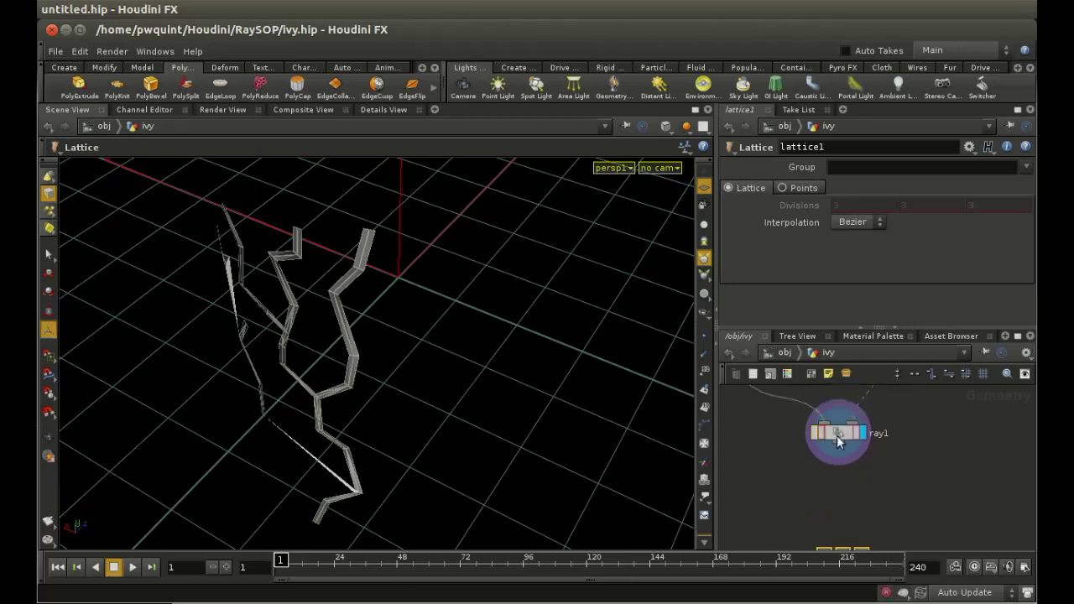
- Reposition ray1 in the network and disconnect xform1 from its first input
click(837, 433)
middle_drag(836, 513, 846, 504)
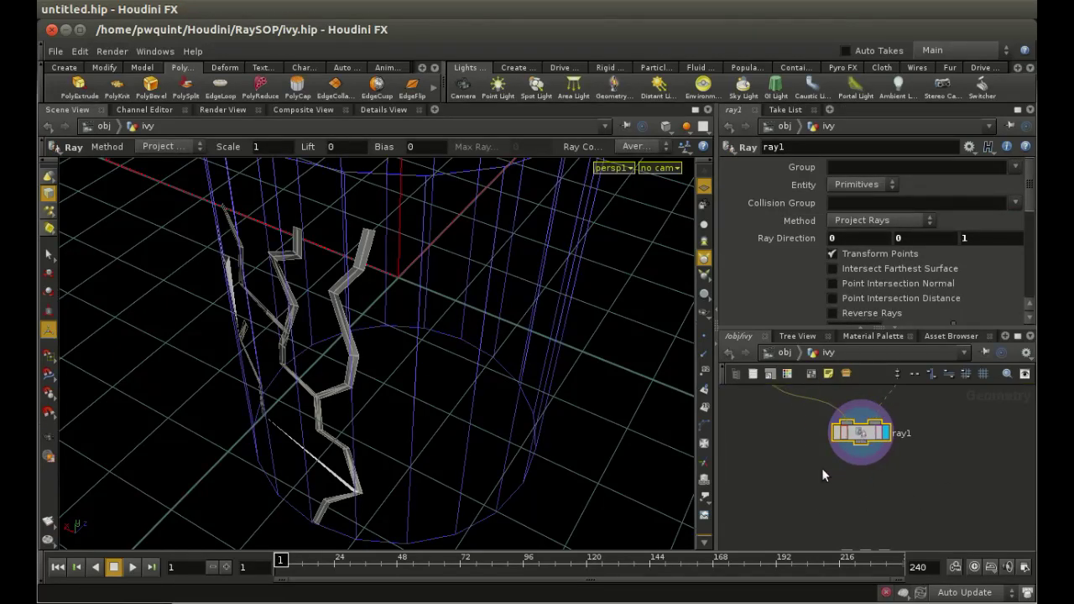
middle_drag(822, 468, 878, 459)
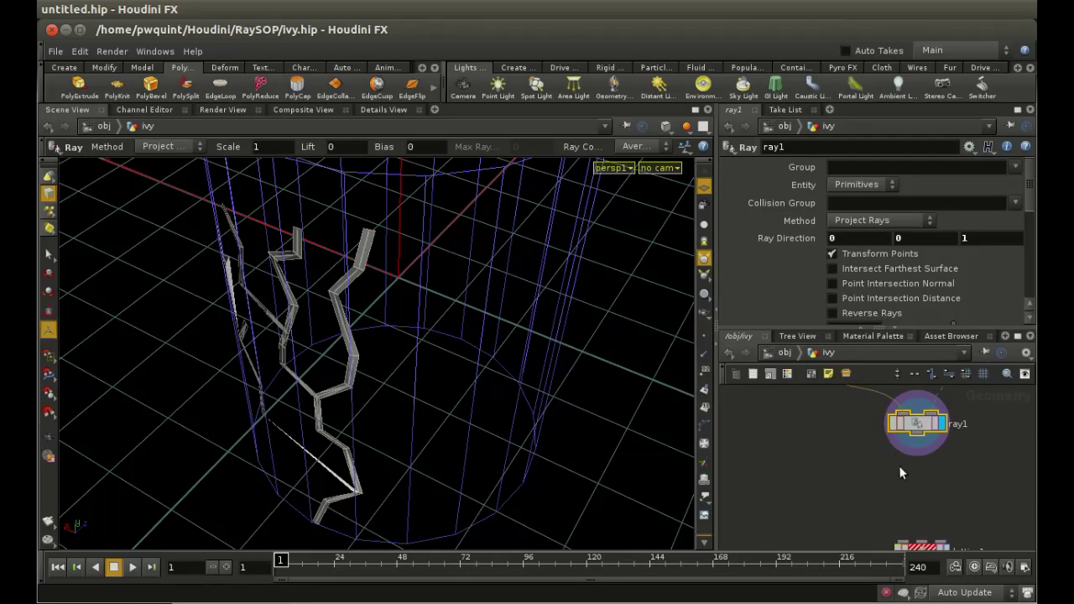
mouse_move(918, 423)
mouse_down()
mouse_move(947, 461)
mouse_move(864, 479)
mouse_up()
drag(934, 468, 934, 467)
middle_drag(828, 448, 843, 507)
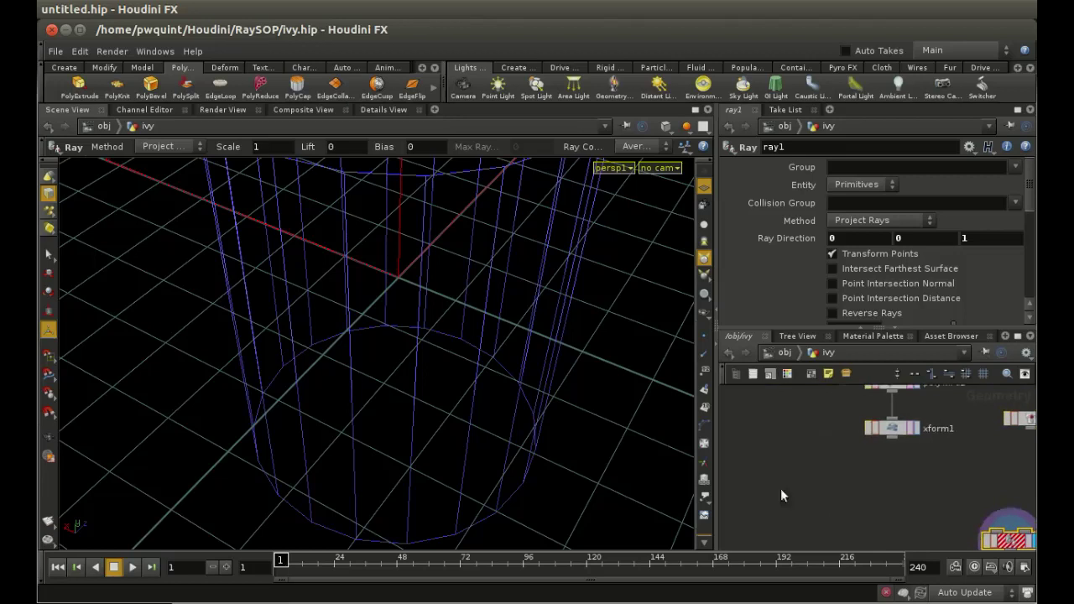
- Place a Grid node beside xform1 in the ivy network
key(Tab)
text(Grid)
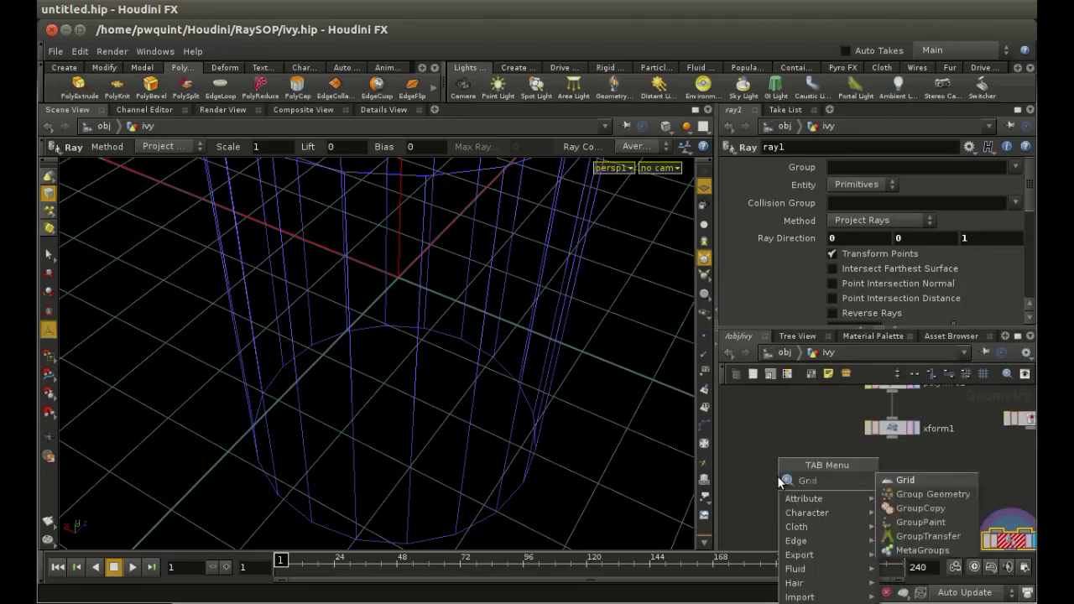
click(907, 480)
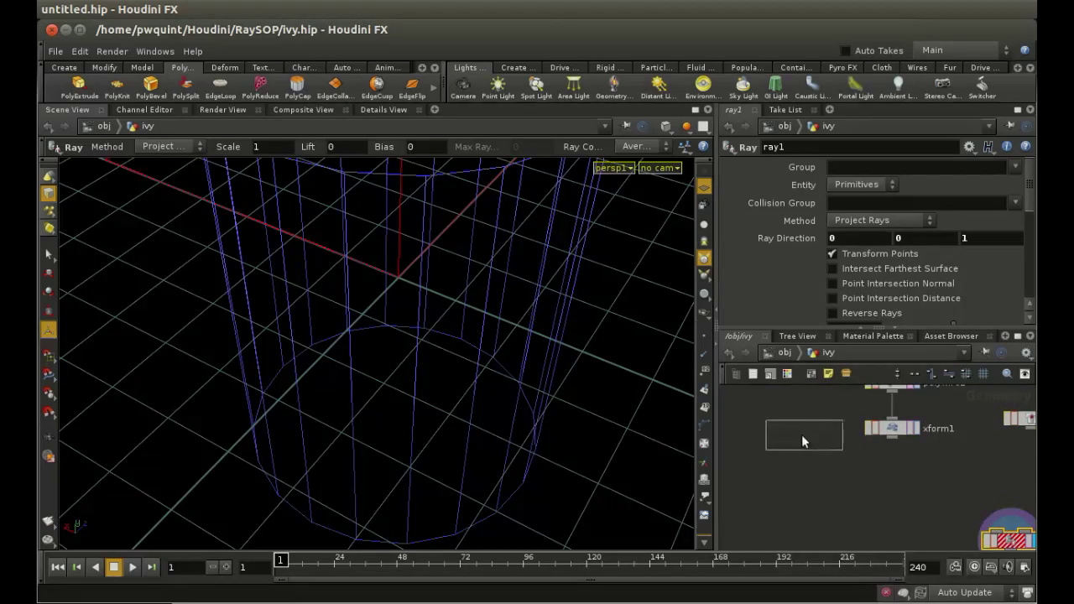
click(802, 434)
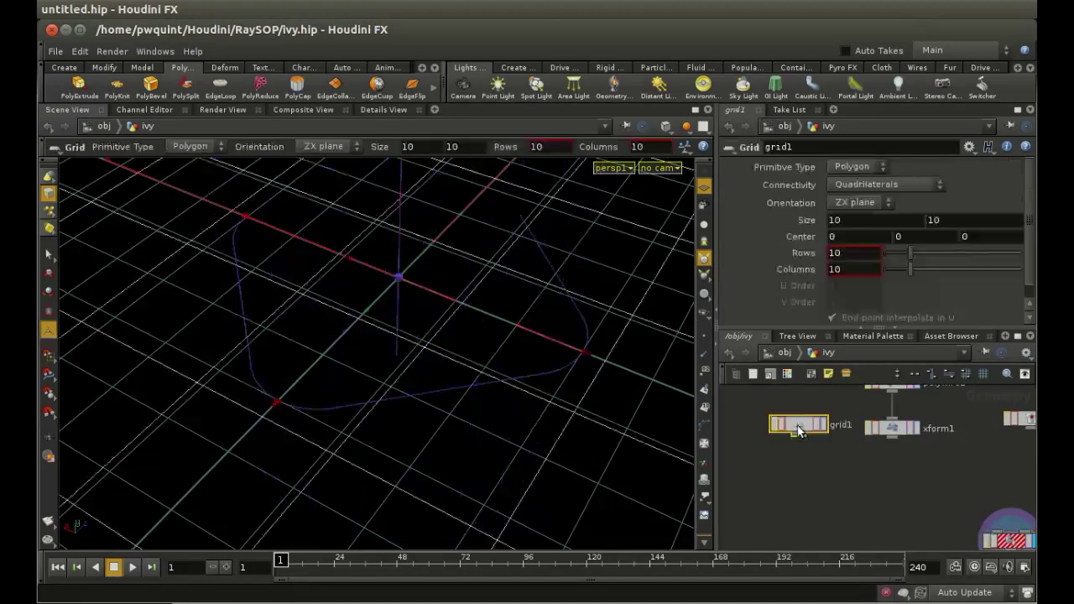
- Turn on xform1's template display and view the ivy together with the whole grid
click(913, 428)
key(Escape)
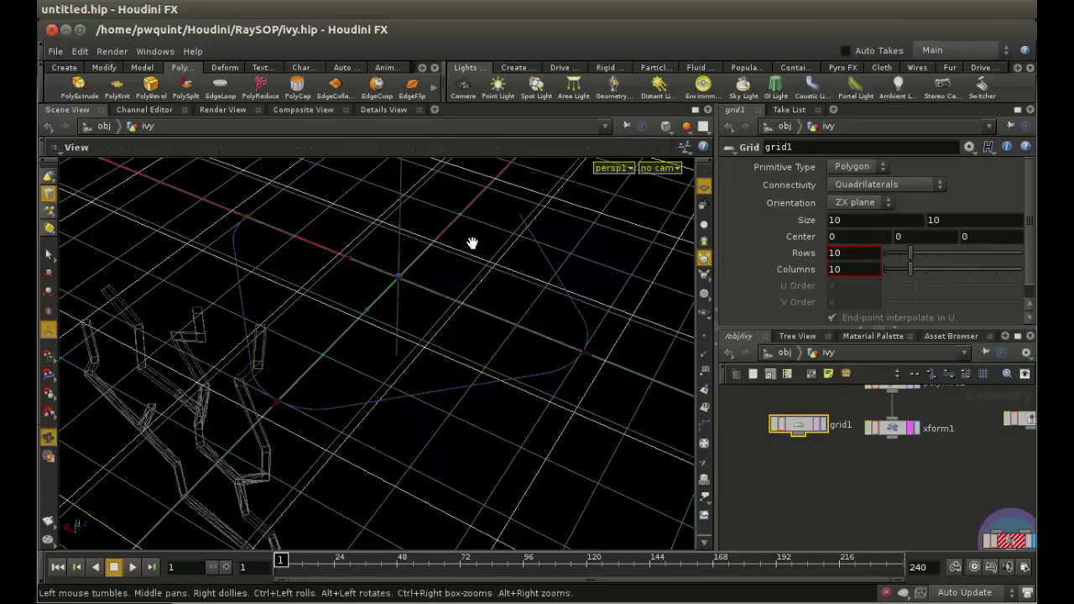
drag(473, 242, 450, 473)
key(Return)
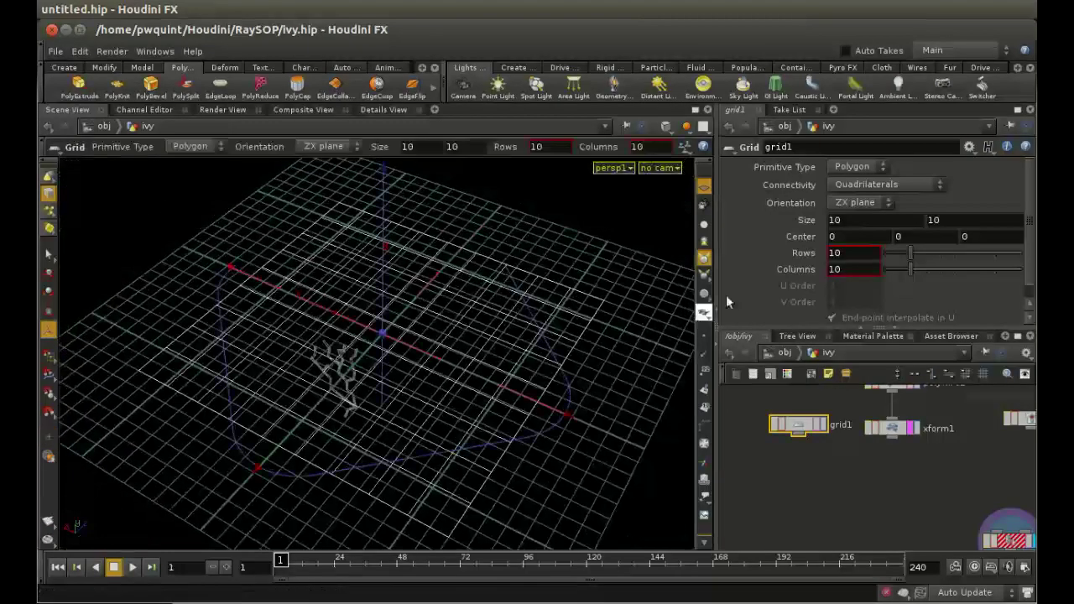
- Orient grid1 in the XY plane and set both its rows and columns to 40
click(855, 206)
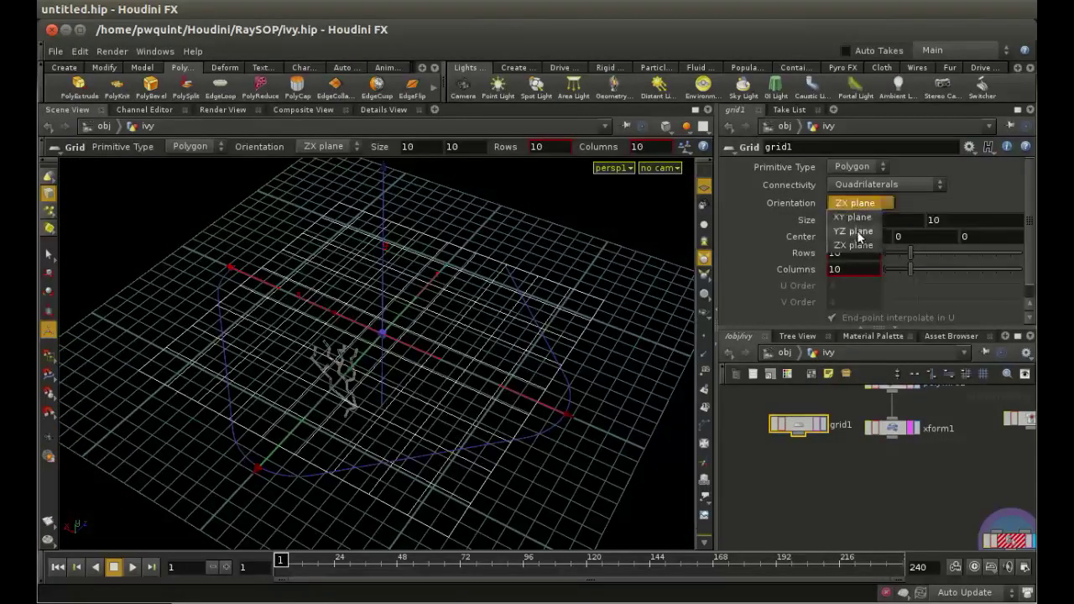
click(856, 231)
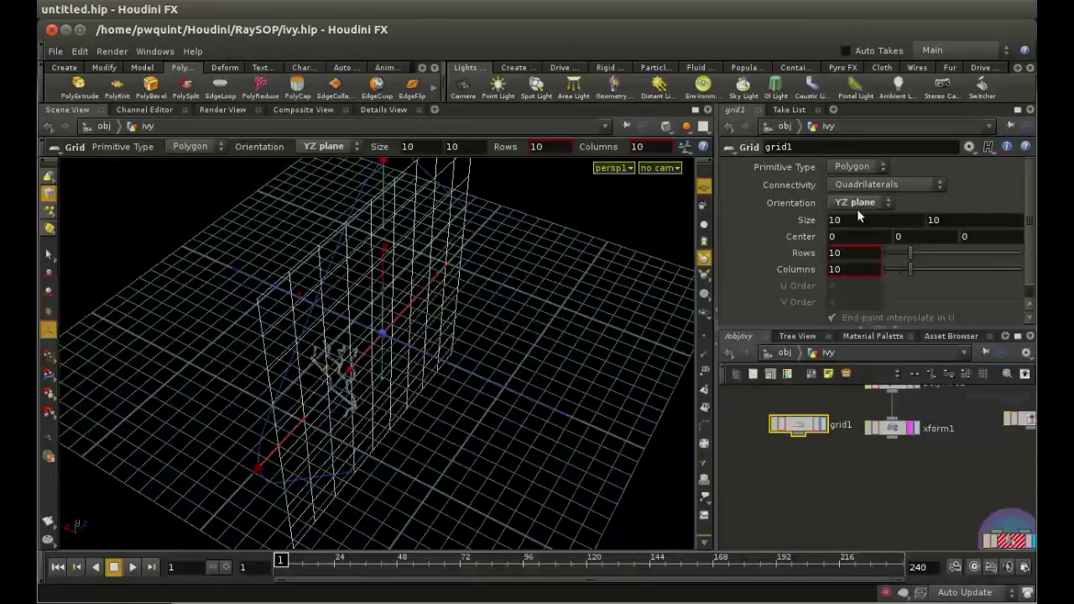
click(857, 207)
click(858, 243)
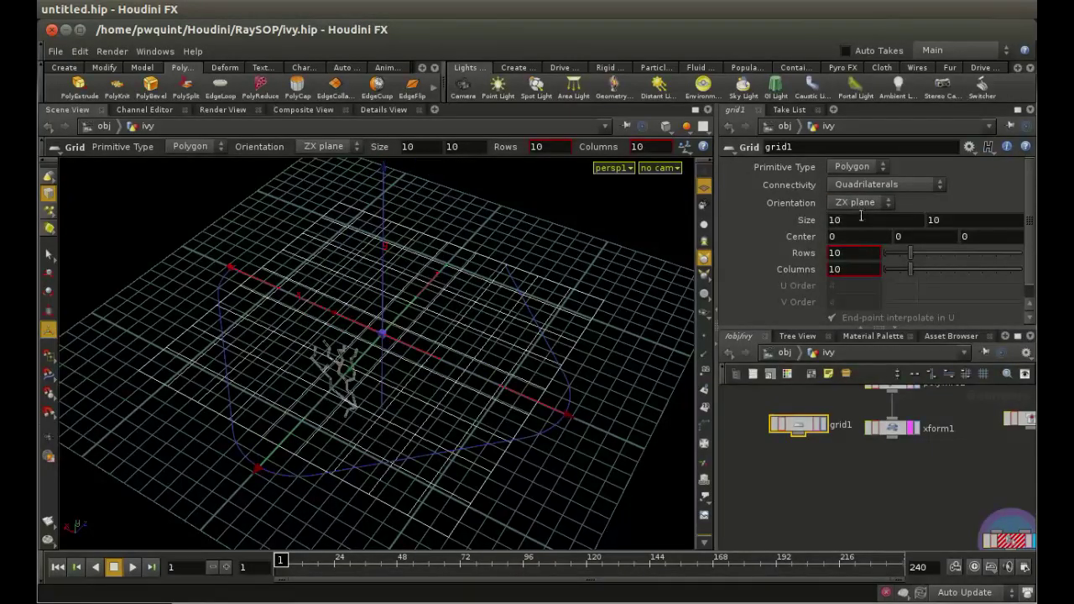
click(858, 205)
click(860, 218)
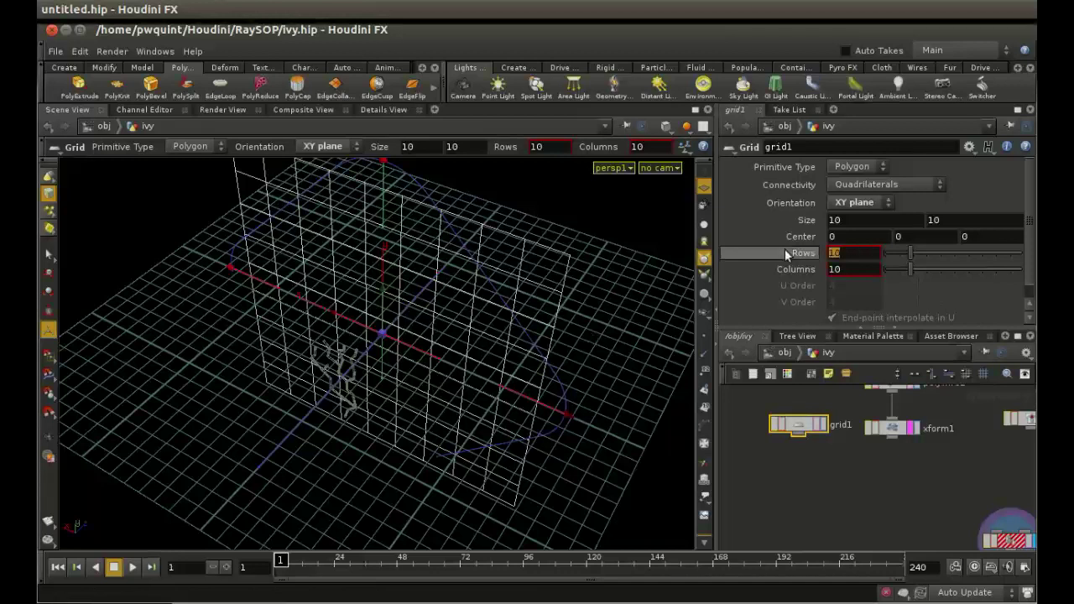
middle_drag(784, 248, 810, 269)
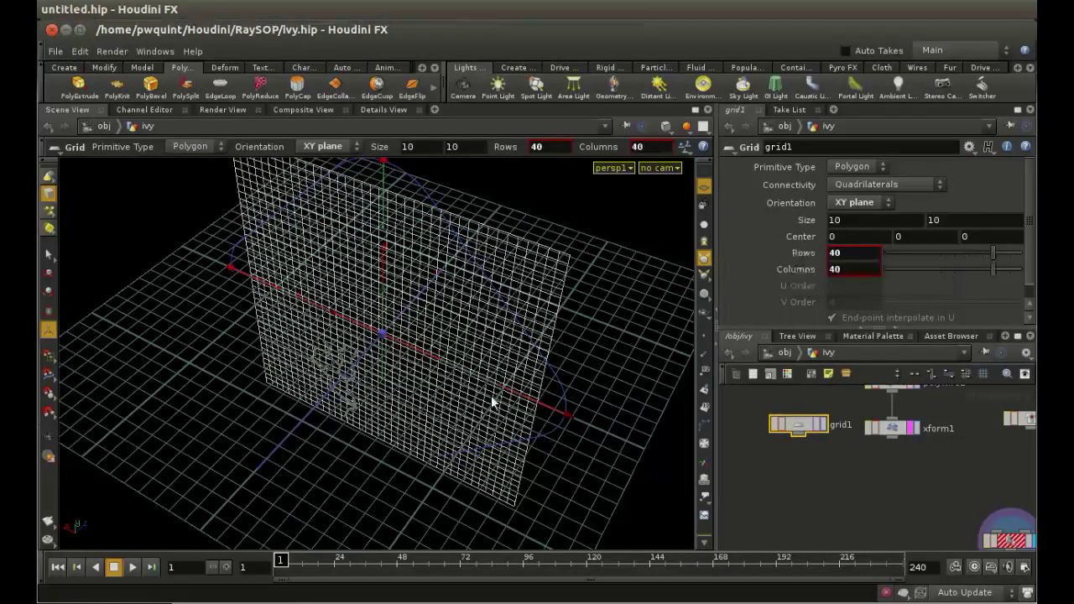
- Move grid1 along Z toward the ivy to about -1.70 and switch to the right orthographic view
key(Escape)
drag(492, 395, 532, 336)
key(Return)
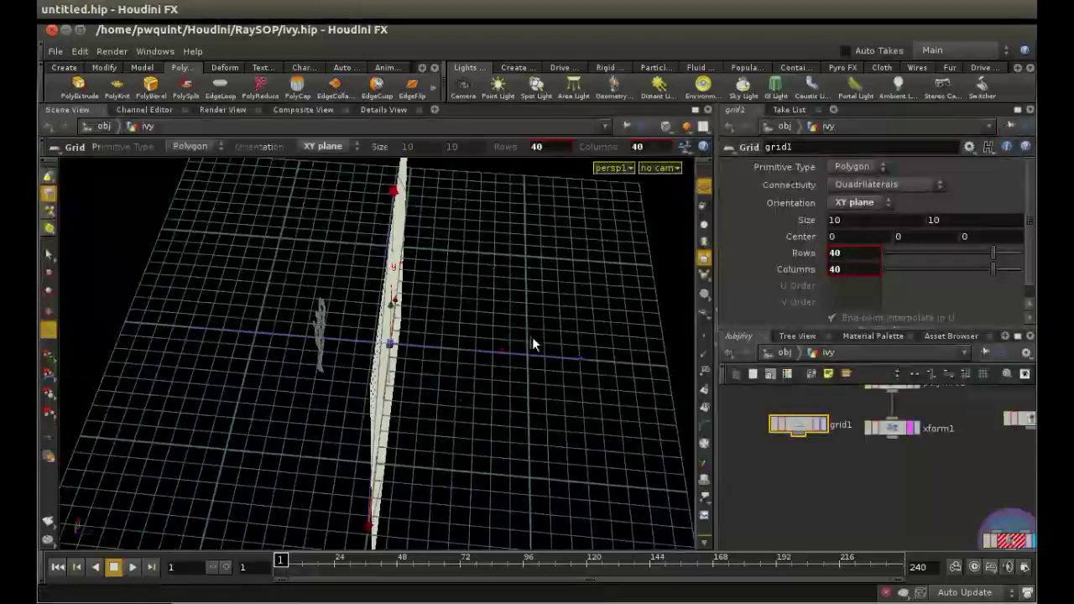
drag(422, 347, 470, 219)
key(Escape)
key(Return)
drag(360, 340, 442, 361)
key(space)
key(space+4)
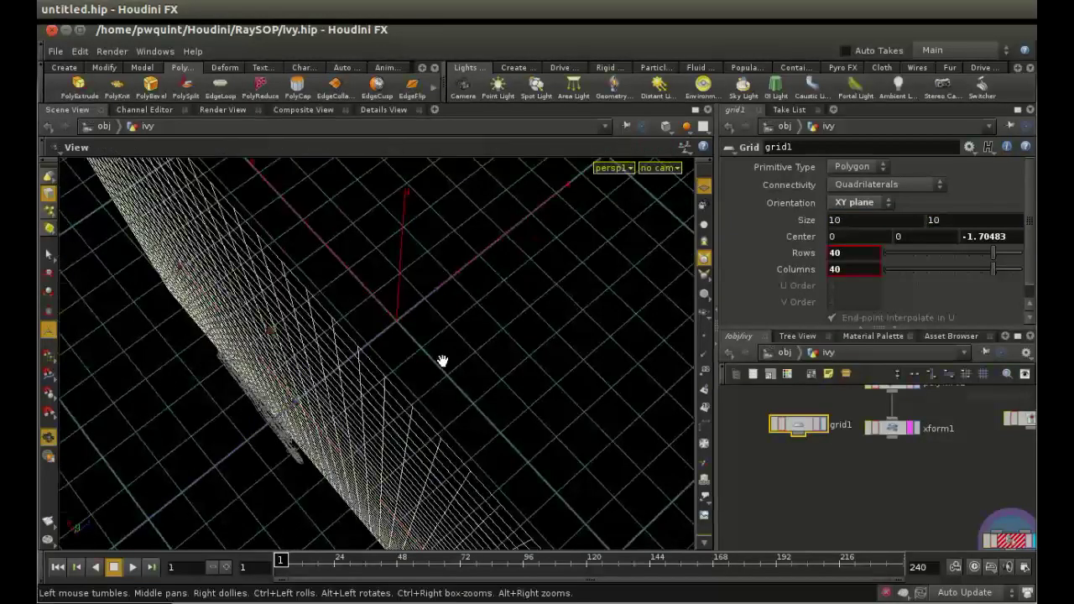
scroll(442, 361, up, 5)
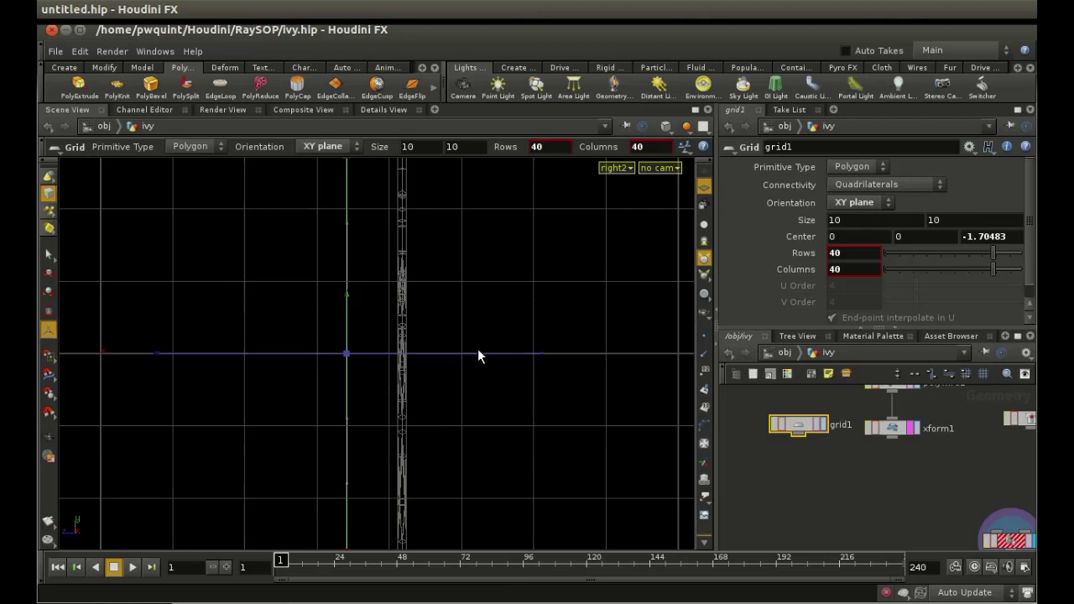
- Align grid1 closely beside the ivy in the right view by moving its Z center to about -2.04
key(s)
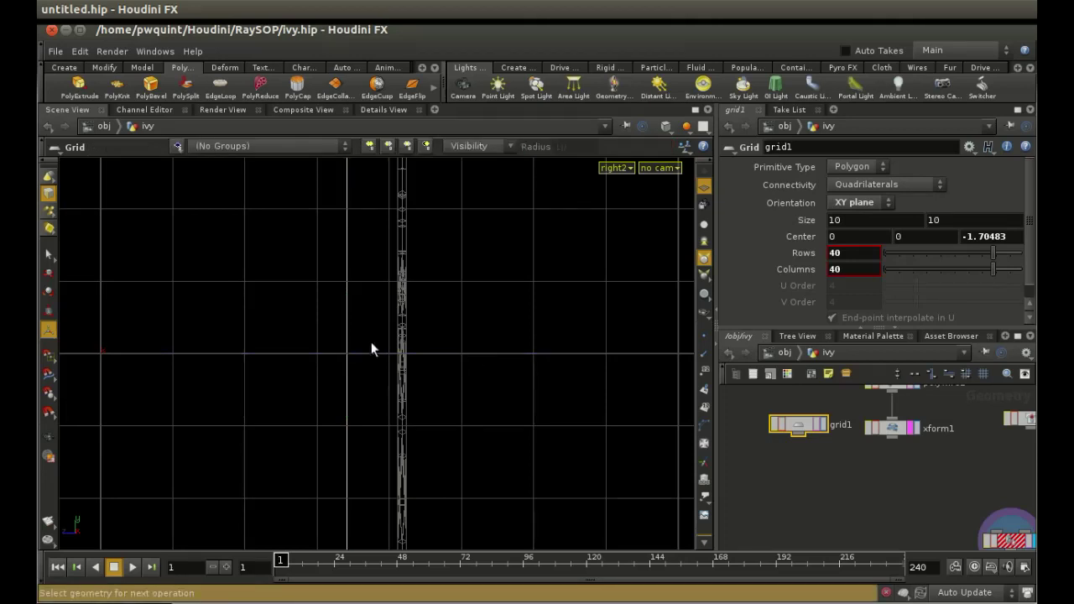
click(347, 344)
click(477, 353)
click(347, 339)
click(801, 426)
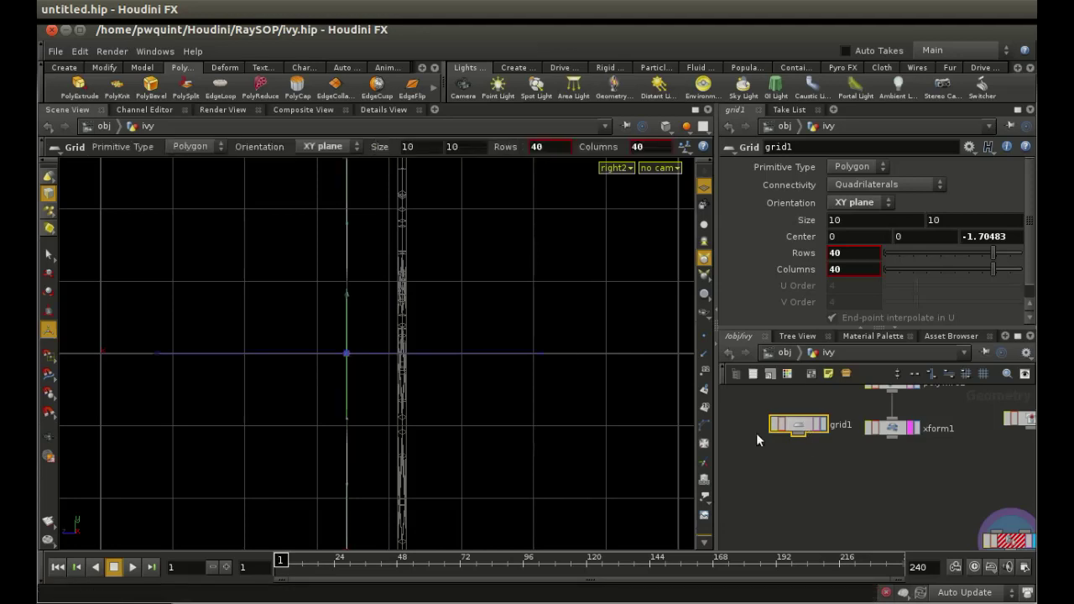
drag(447, 354, 497, 374)
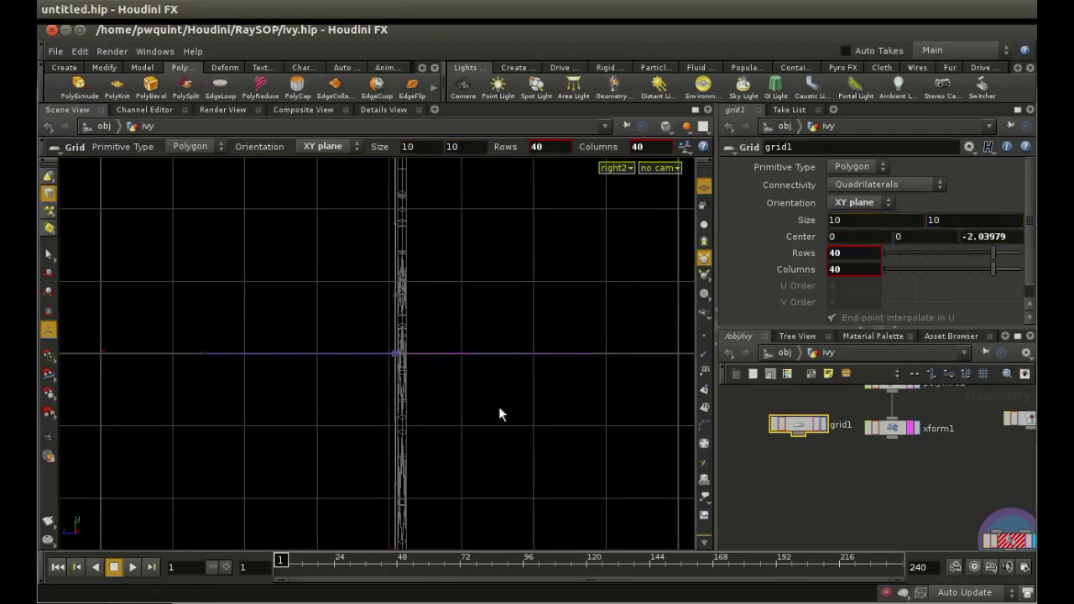
key(Escape)
right_drag(498, 410, 479, 399)
key(Return)
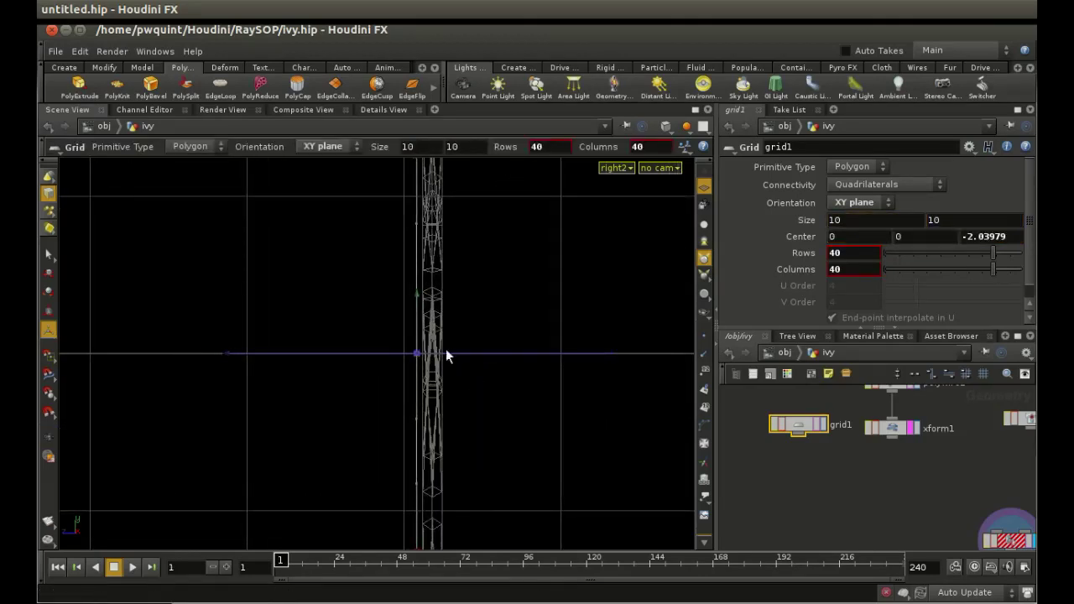
- Reposition grid1 and lattice1 below xform1 in the ivy network
scroll(863, 482, down, 1)
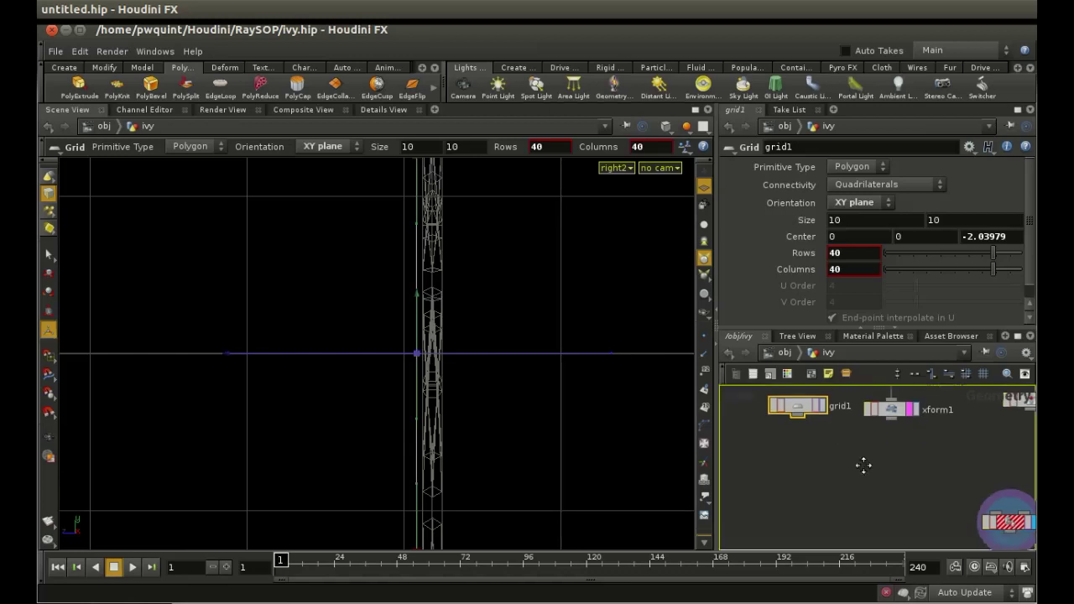
click(801, 409)
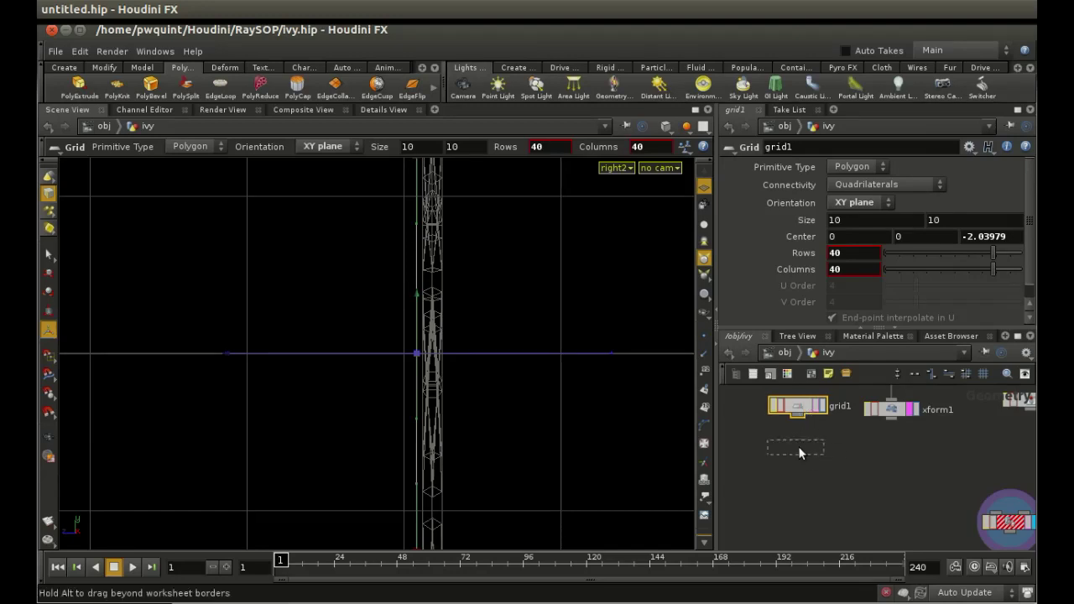
mouse_move(799, 453)
mouse_down()
mouse_move(896, 461)
mouse_move(795, 438)
mouse_up()
middle_drag(901, 511, 888, 448)
drag(873, 480, 932, 537)
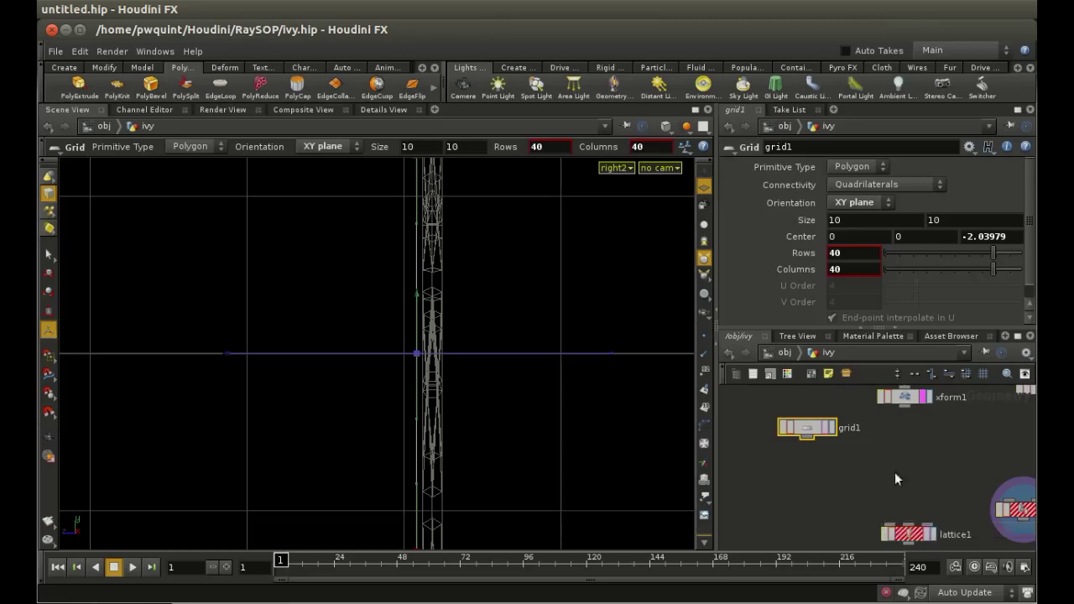
- Connect xform1 to lattice1's first input, and grid1 to both lattice1's second input and ray1's first input
drag(905, 410, 886, 507)
drag(806, 437, 909, 521)
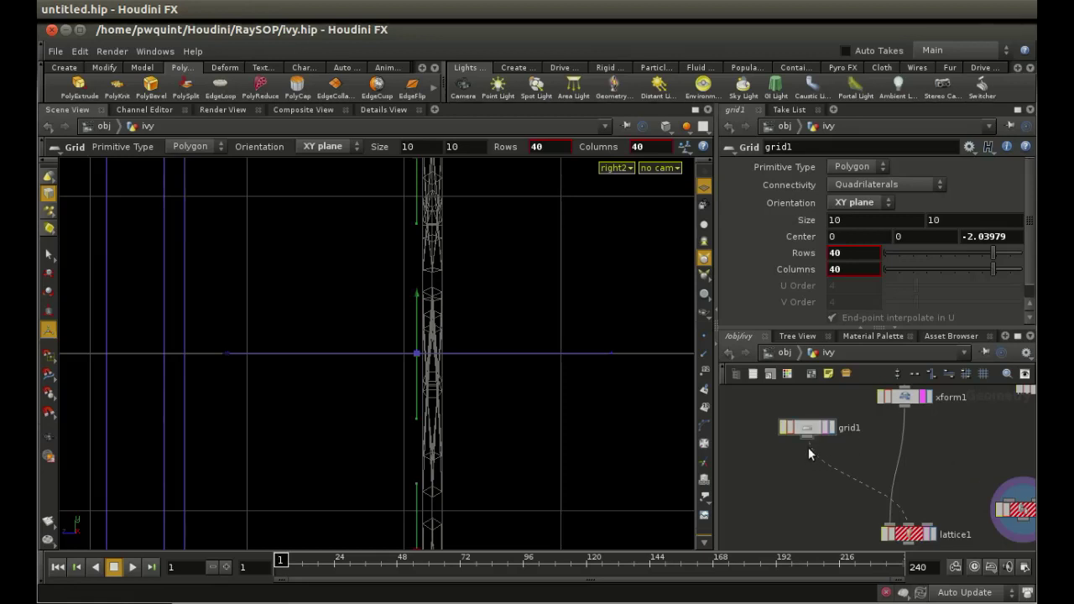
drag(809, 447, 996, 482)
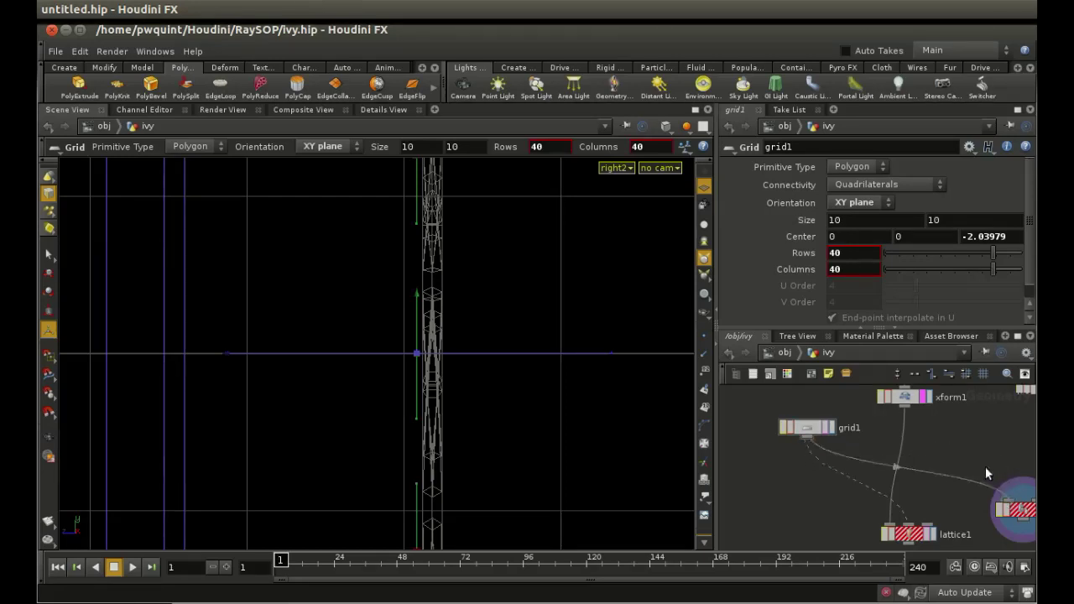
- Move ray1 up in the network, select it, and view the projected grid in perspective
middle_drag(985, 466, 917, 462)
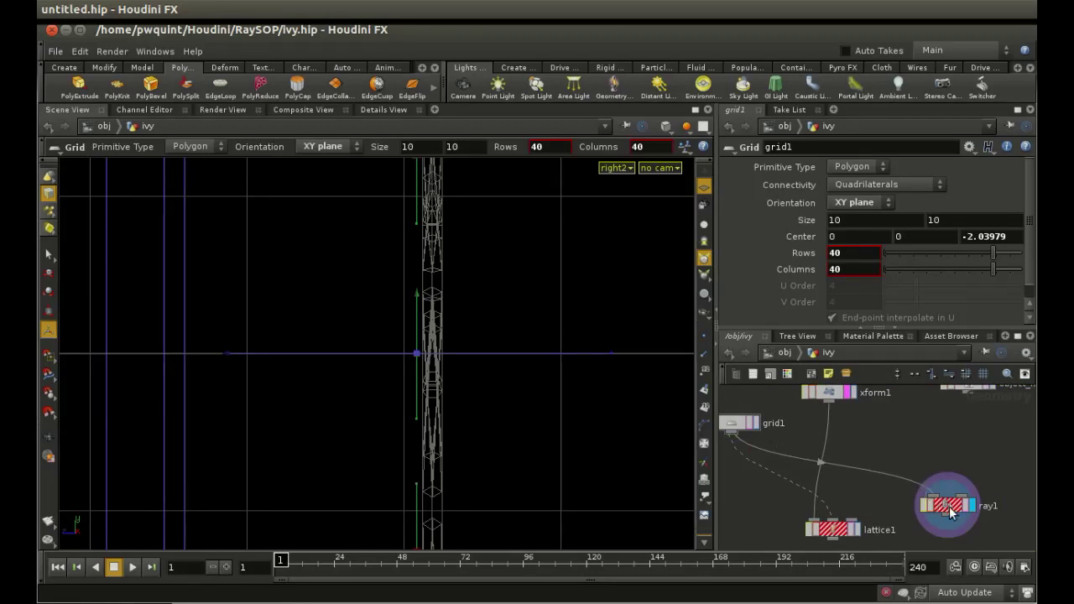
drag(950, 513, 933, 475)
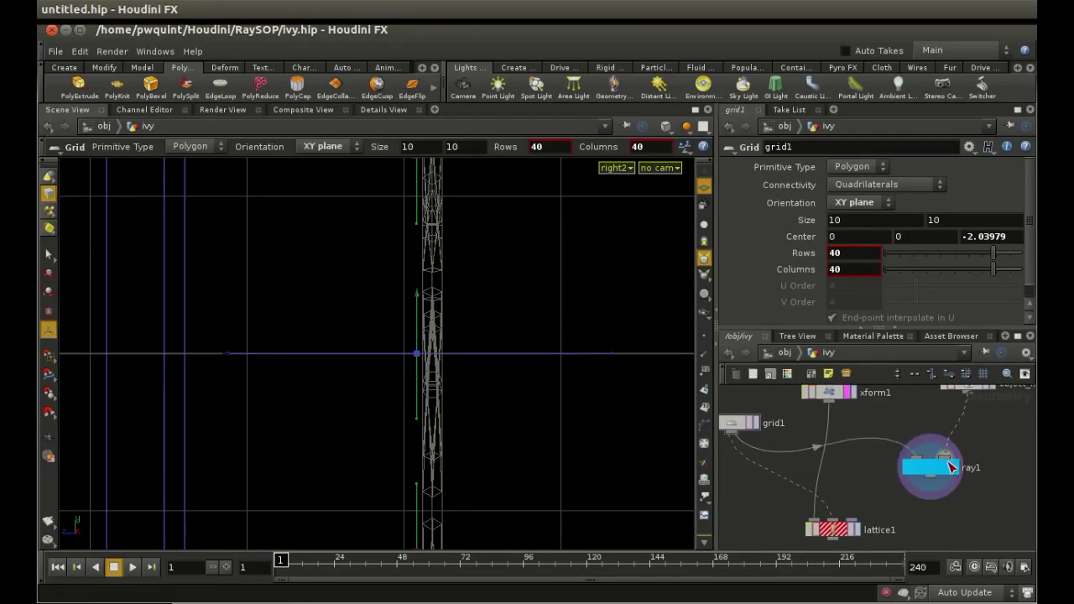
click(953, 465)
click(932, 468)
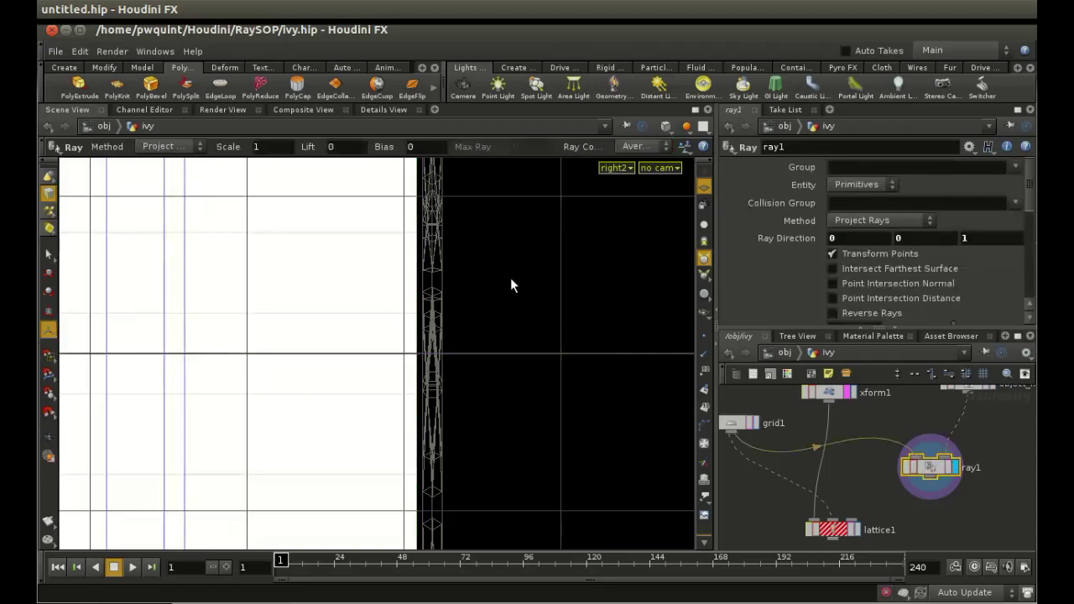
key(Escape)
key(space+1)
drag(484, 396, 486, 188)
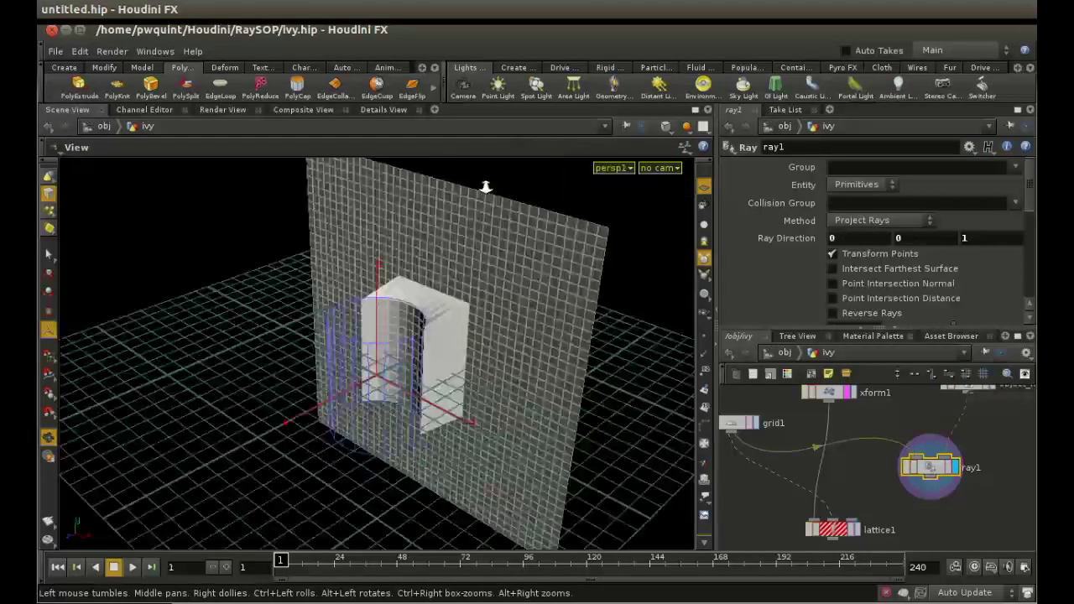
scroll(501, 369, up, 5)
key(Return)
- Turn off xform1's template display and examine the projected grid against the pillar from above
middle_drag(844, 445, 850, 476)
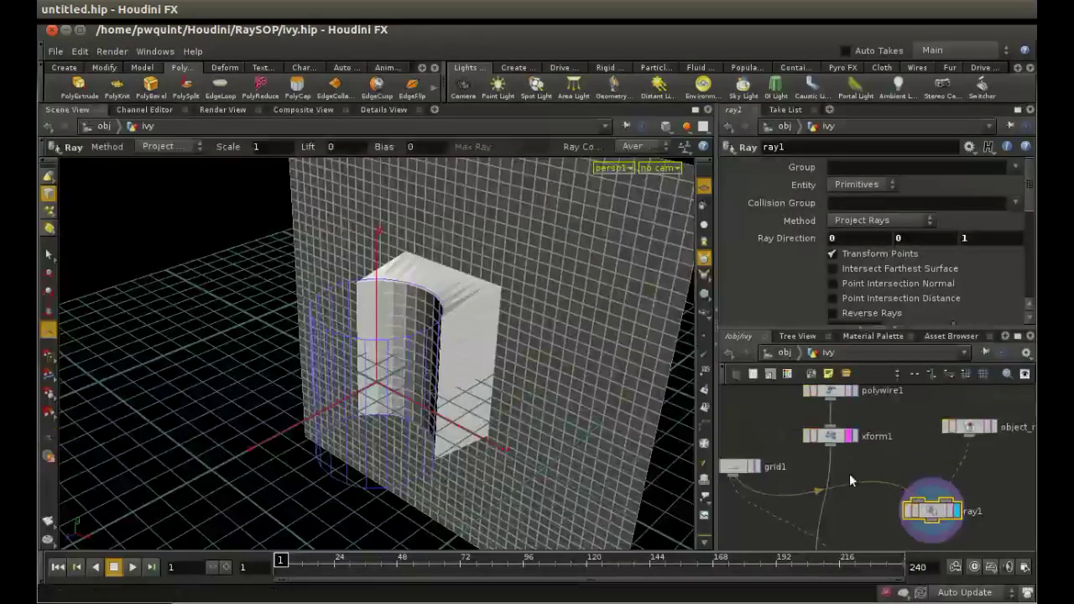
click(850, 437)
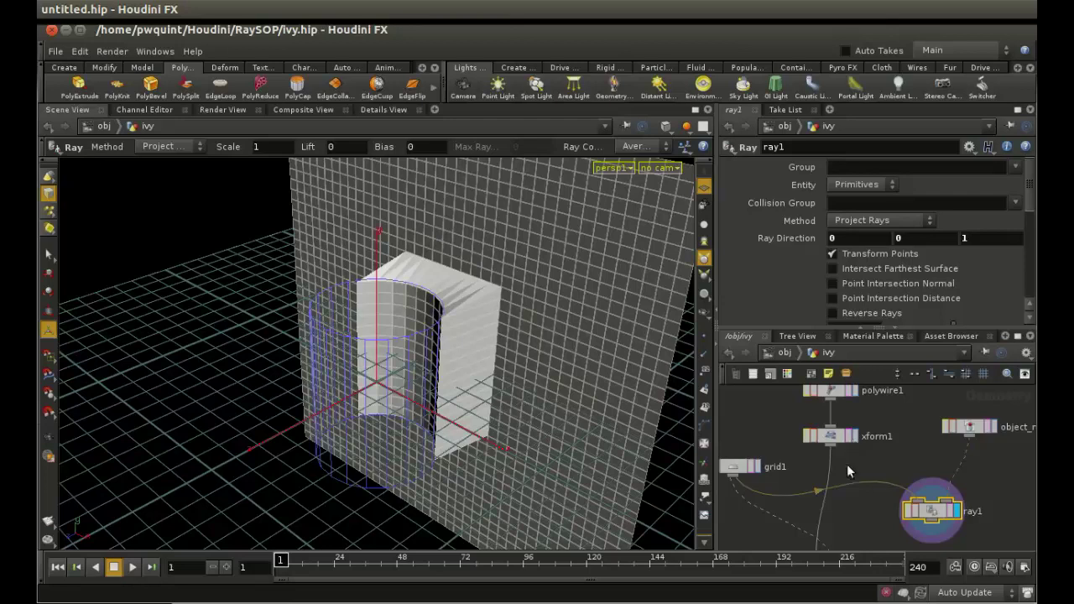
middle_drag(868, 502, 831, 495)
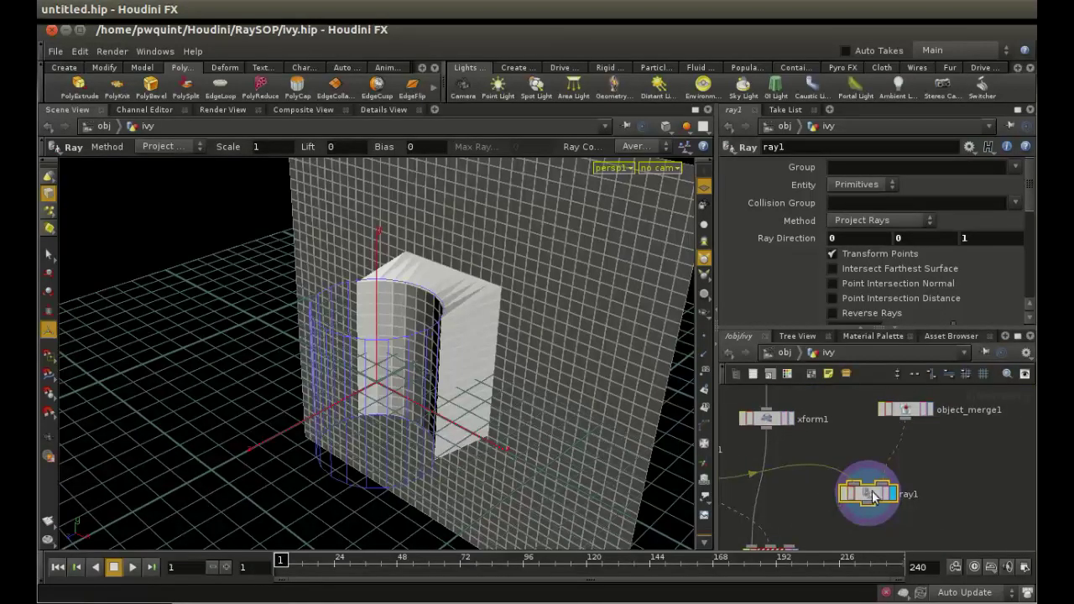
key(Escape)
right_drag(528, 383, 480, 373)
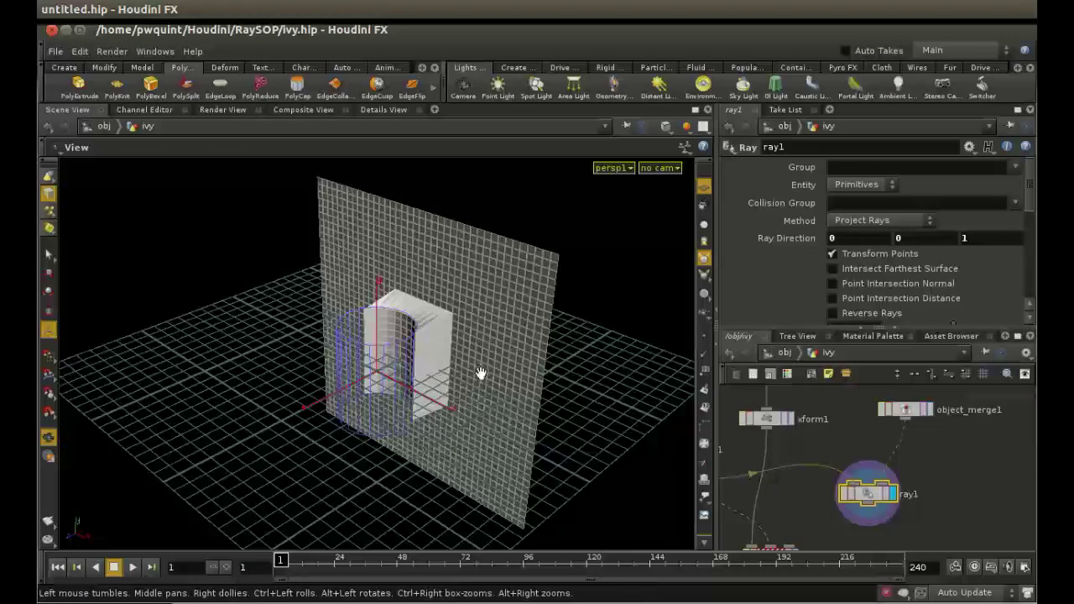
drag(481, 372, 453, 383)
key(Return)
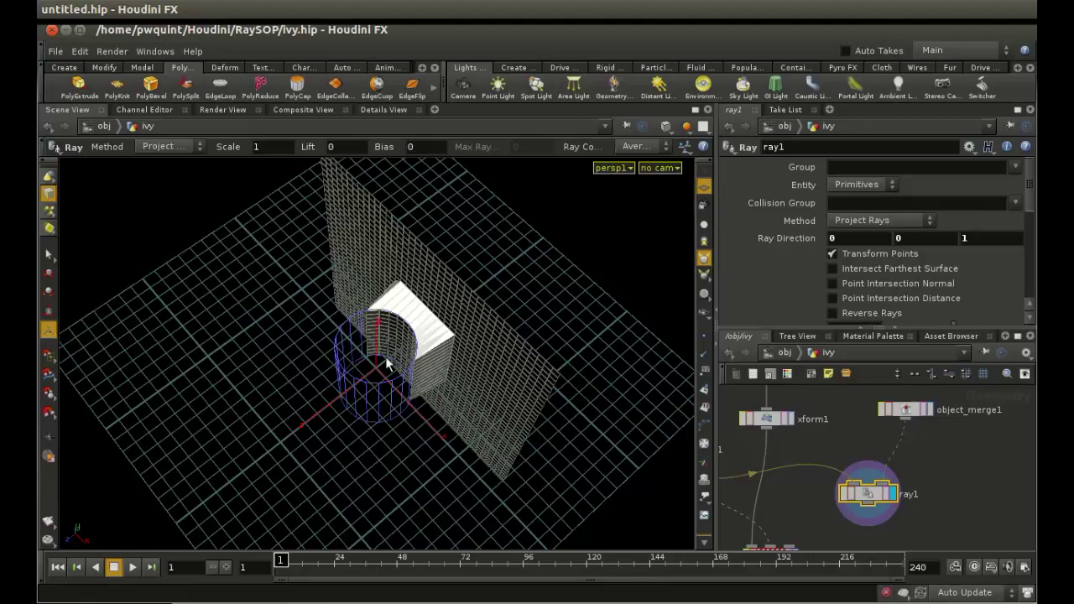
- Set ray1's method to Minimum Distance and inspect the grid on the pillar surface up close
drag(884, 497, 894, 501)
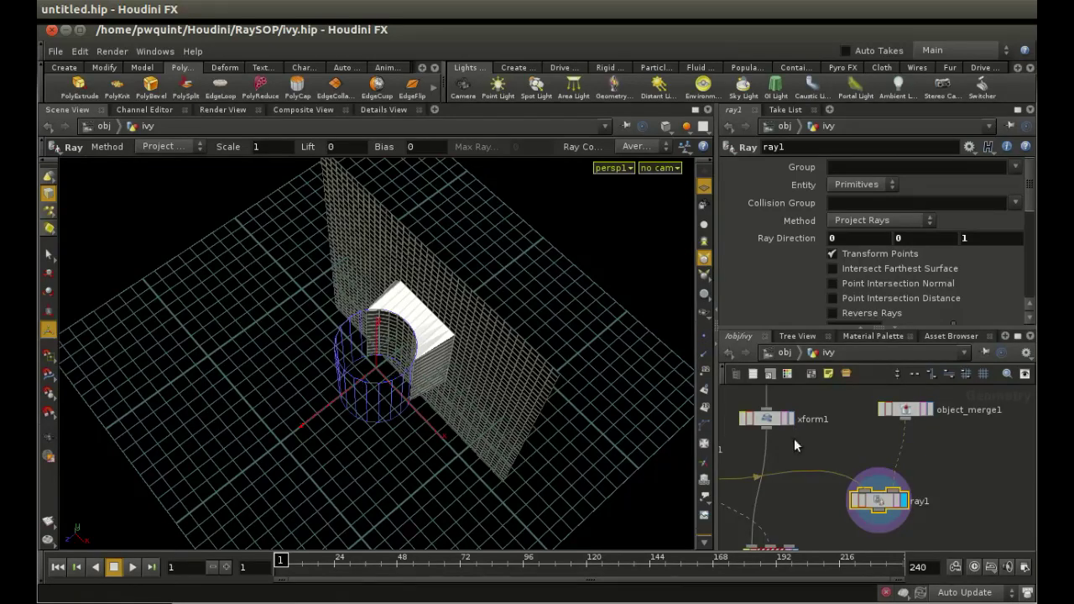
middle_drag(795, 440, 808, 420)
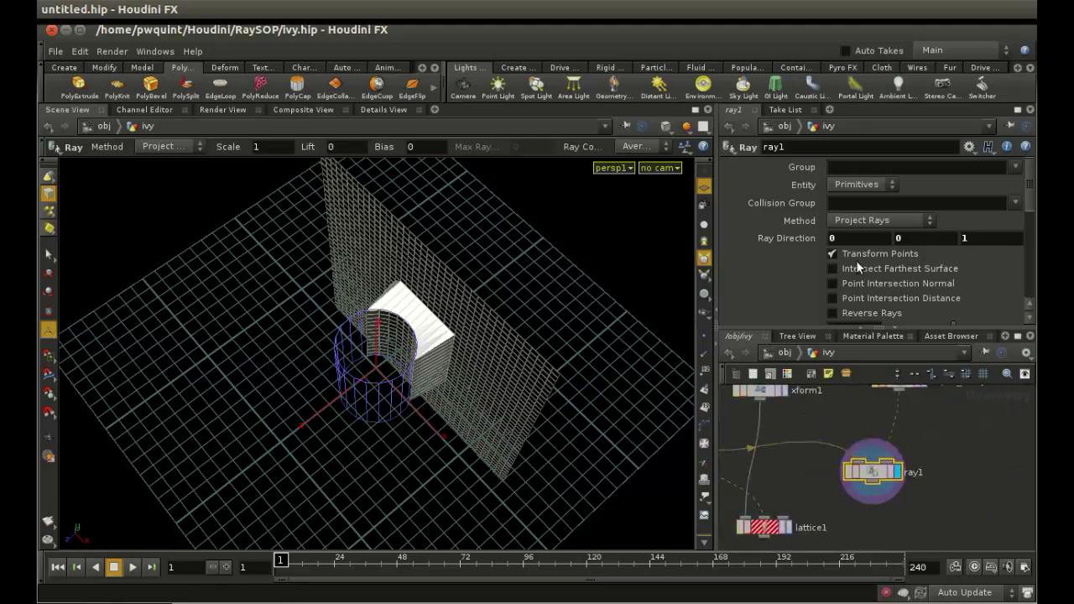
click(856, 222)
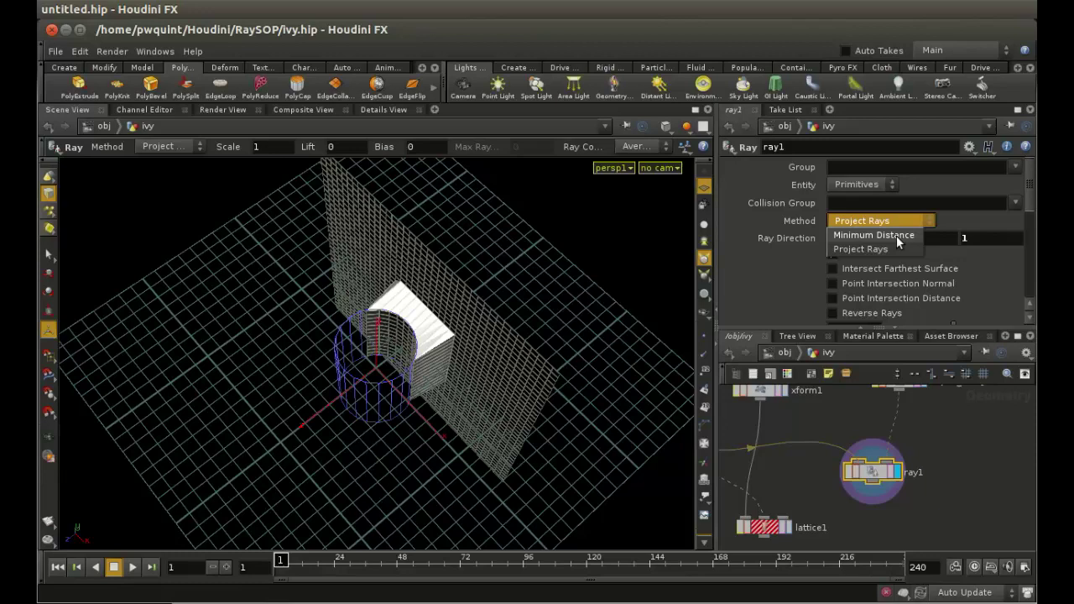
click(892, 237)
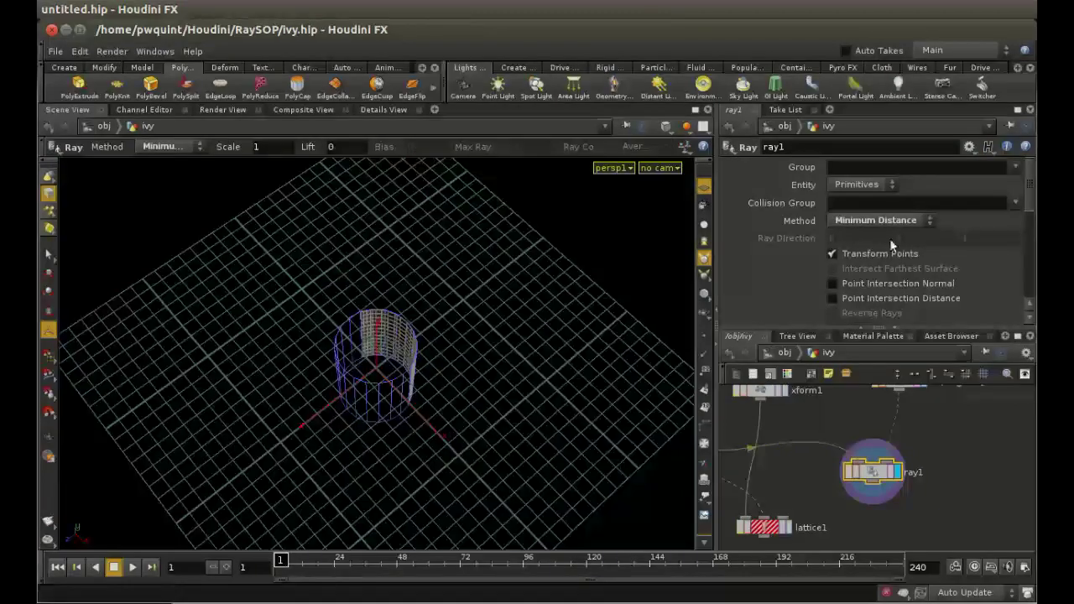
key(Escape)
drag(597, 380, 446, 360)
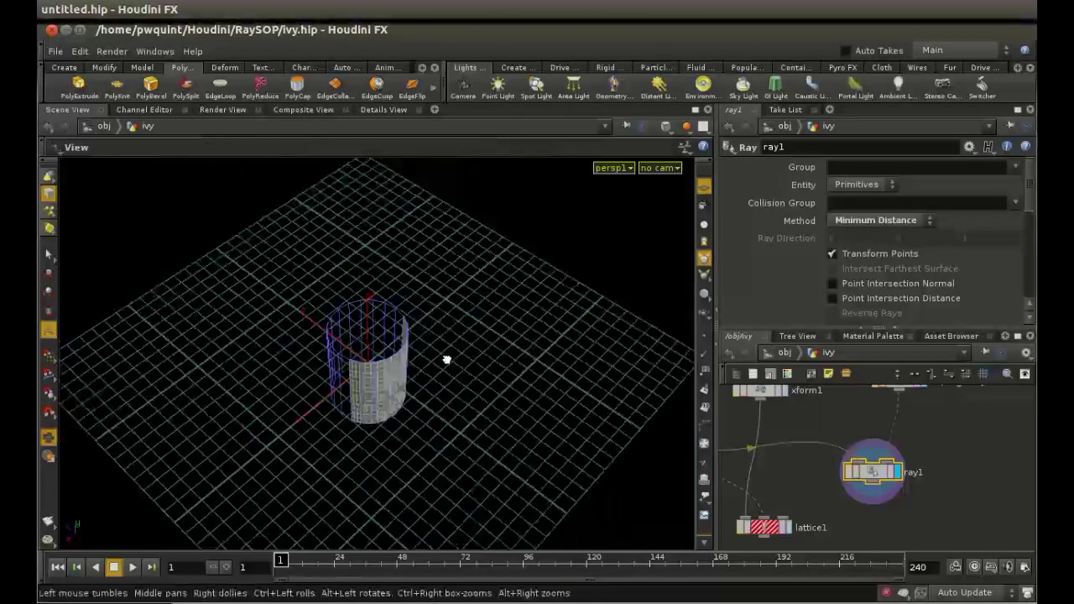
right_drag(481, 455, 502, 230)
drag(502, 230, 509, 318)
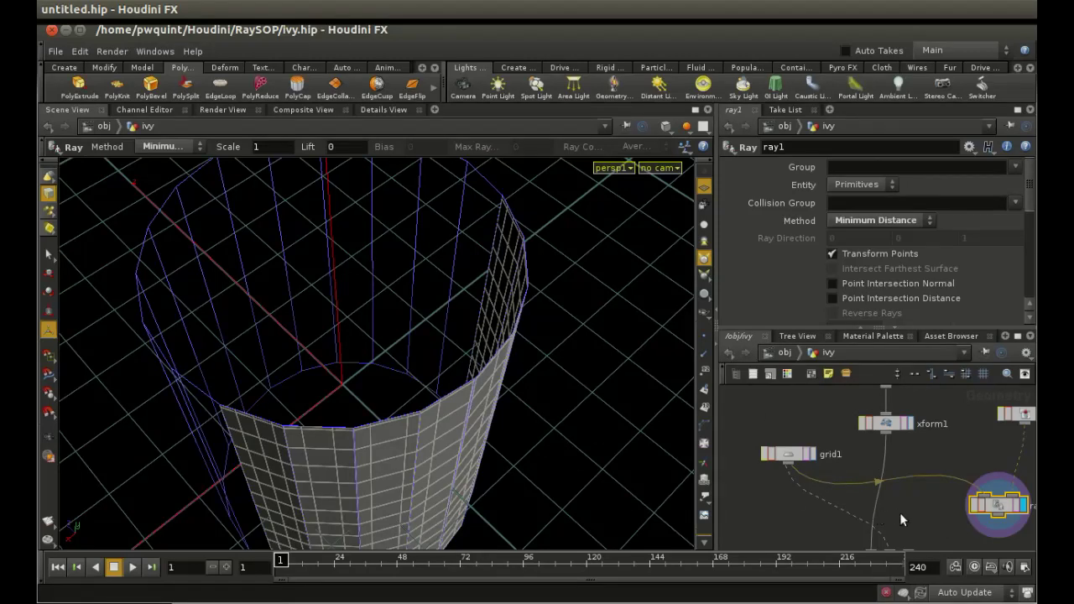
- Select grid1 and display it instead of ray1, viewing the undeformed grid edge-on
middle_drag(900, 513, 876, 470)
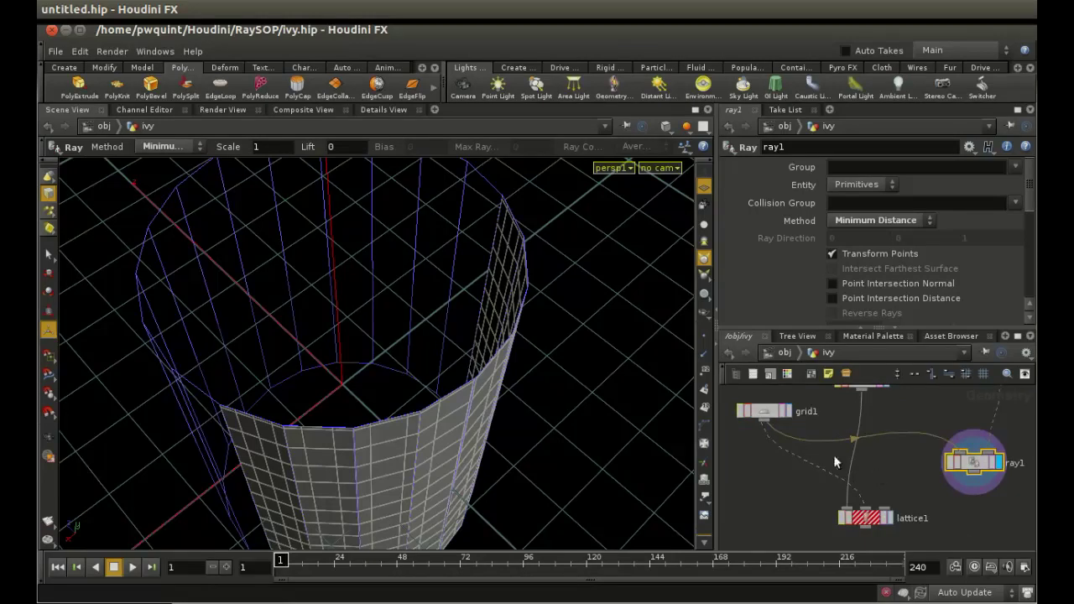
click(761, 411)
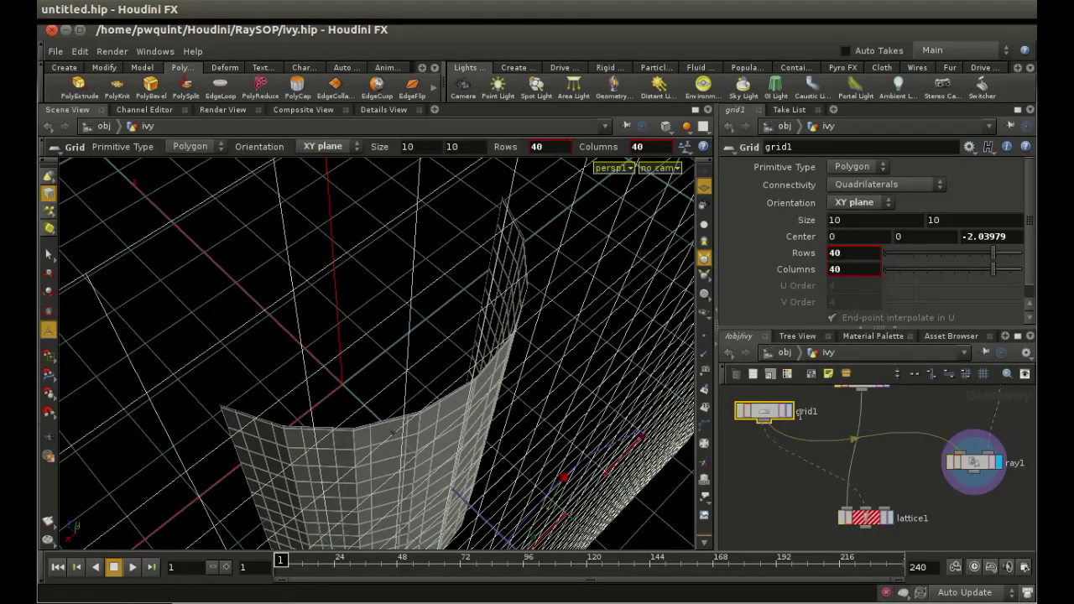
middle_drag(910, 474, 914, 513)
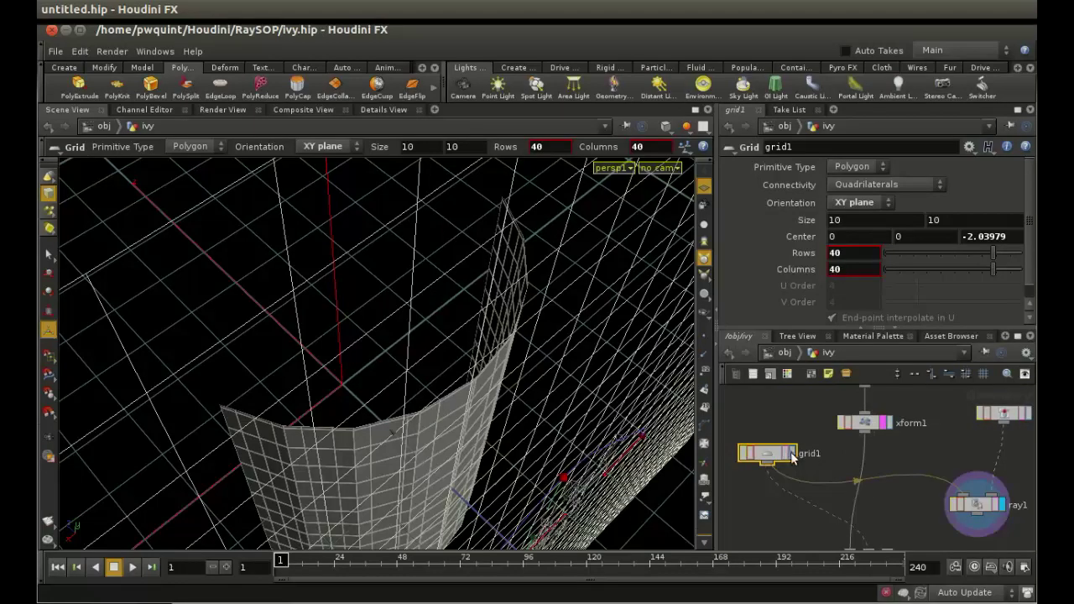
click(795, 457)
key(Escape)
drag(523, 374, 705, 458)
key(Return)
middle_drag(905, 450, 918, 470)
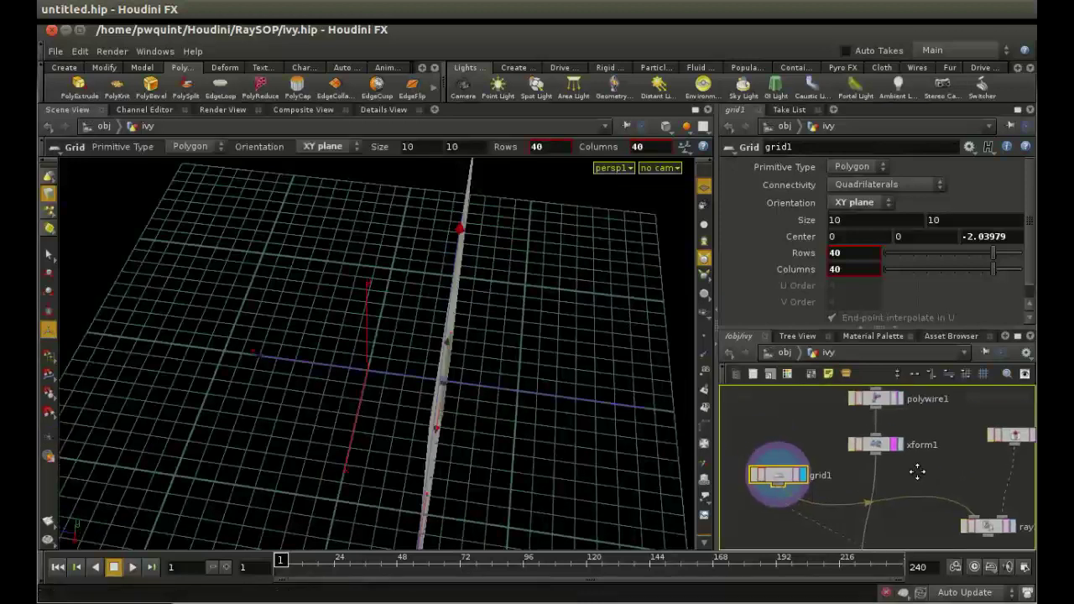
- Shrink grid1 around the ivy branches to a size of about 2.47 by 3.89
key(Escape)
drag(554, 395, 501, 397)
mouse_move(501, 398)
right_down()
mouse_move(496, 378)
mouse_move(498, 425)
mouse_move(494, 299)
mouse_move(506, 408)
right_up()
key(Return)
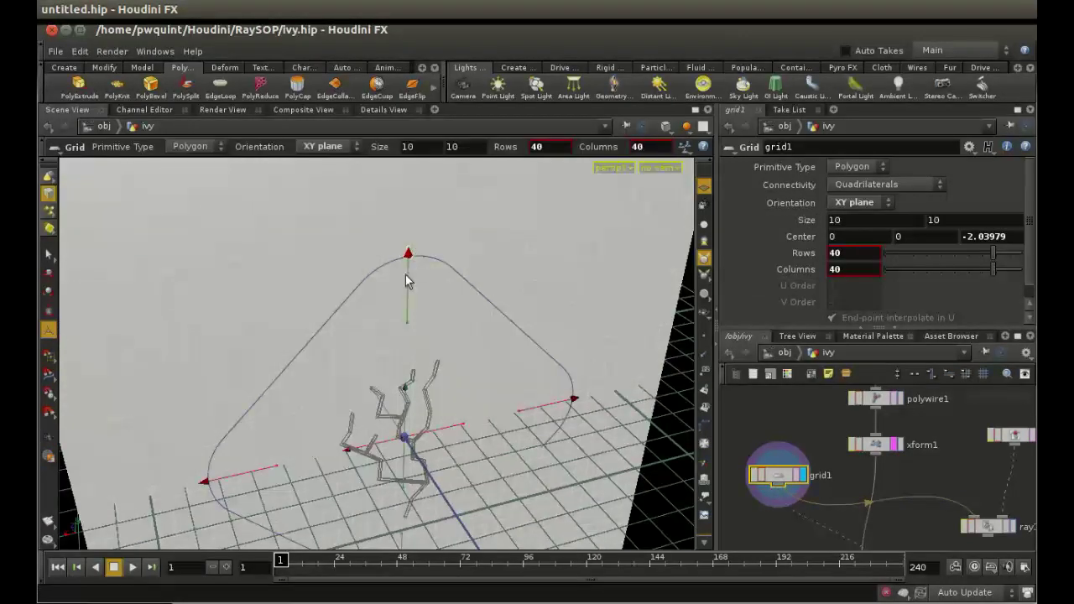
drag(406, 275, 413, 391)
key(Escape)
drag(455, 445, 416, 412)
key(Return)
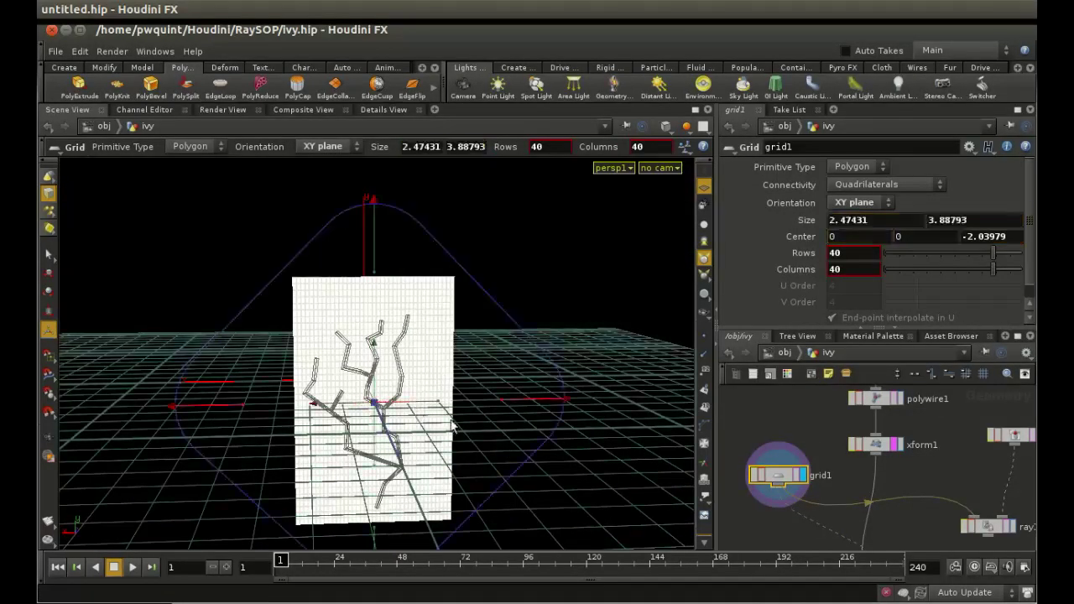
- Display and select ray1, and inspect how the resized grid wraps onto the pillar beside the ivy
middle_drag(928, 526, 855, 467)
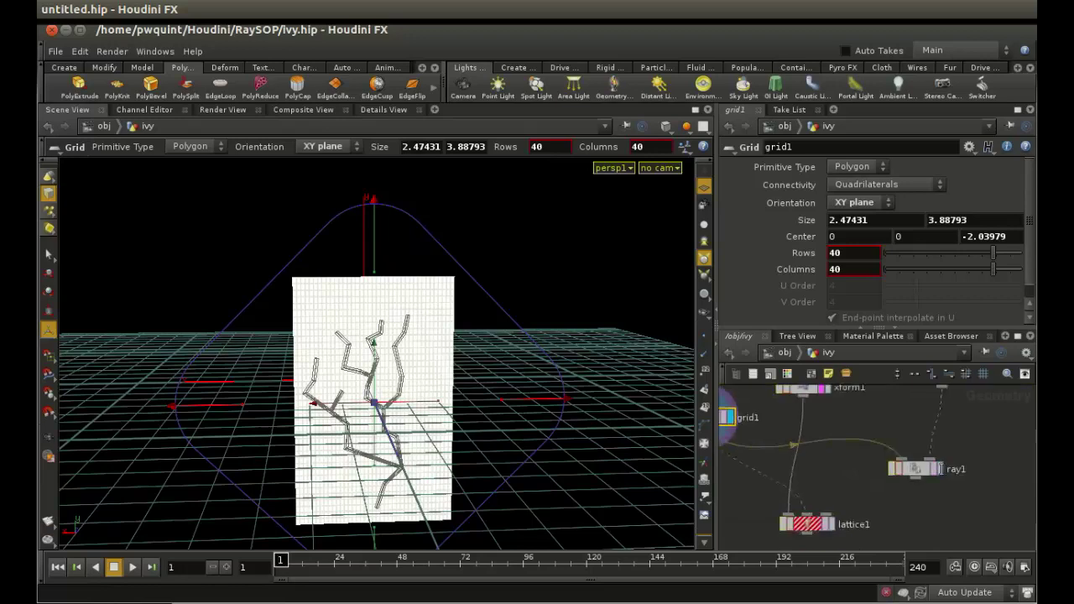
click(939, 469)
click(914, 468)
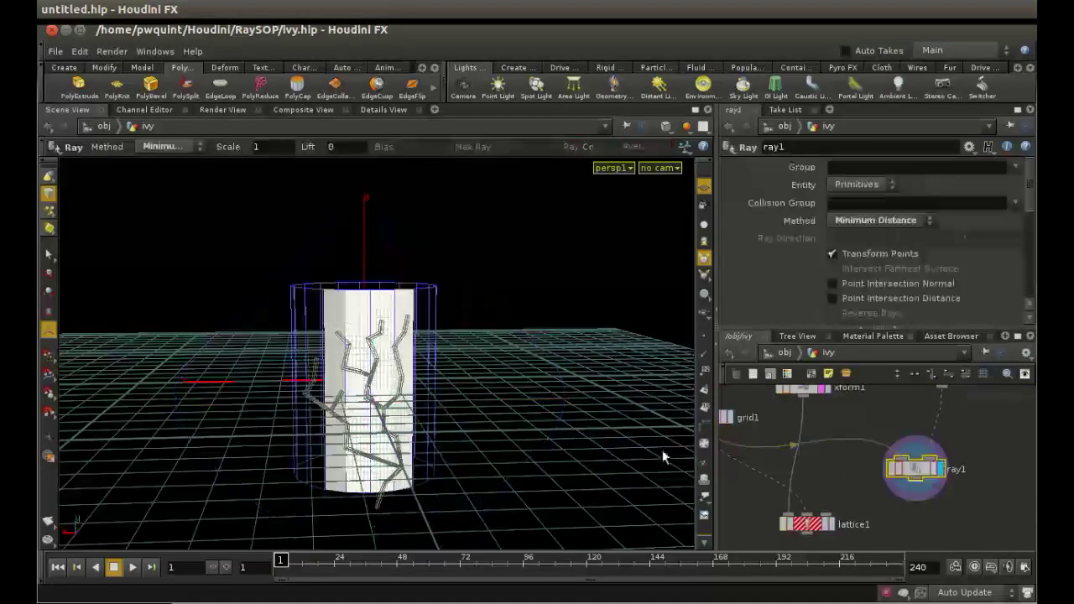
key(Escape)
drag(506, 453, 434, 453)
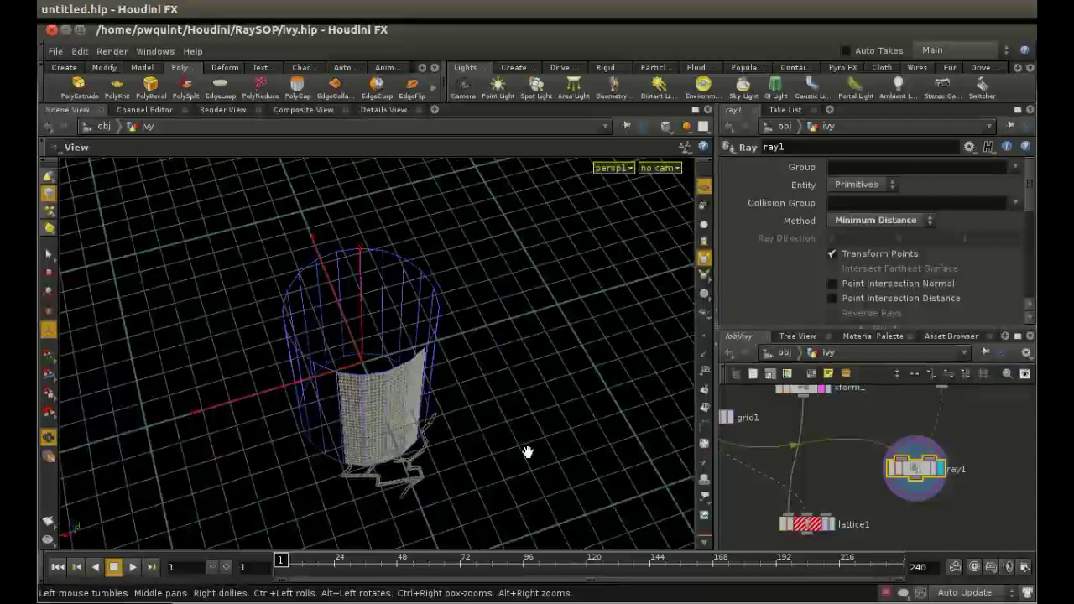
drag(527, 453, 518, 304)
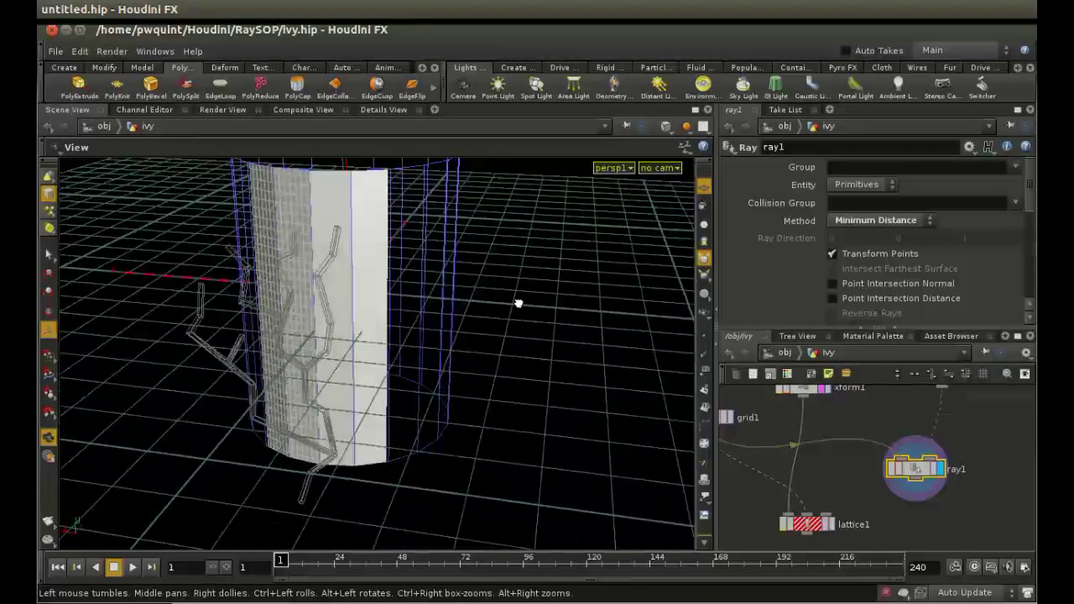
key(Return)
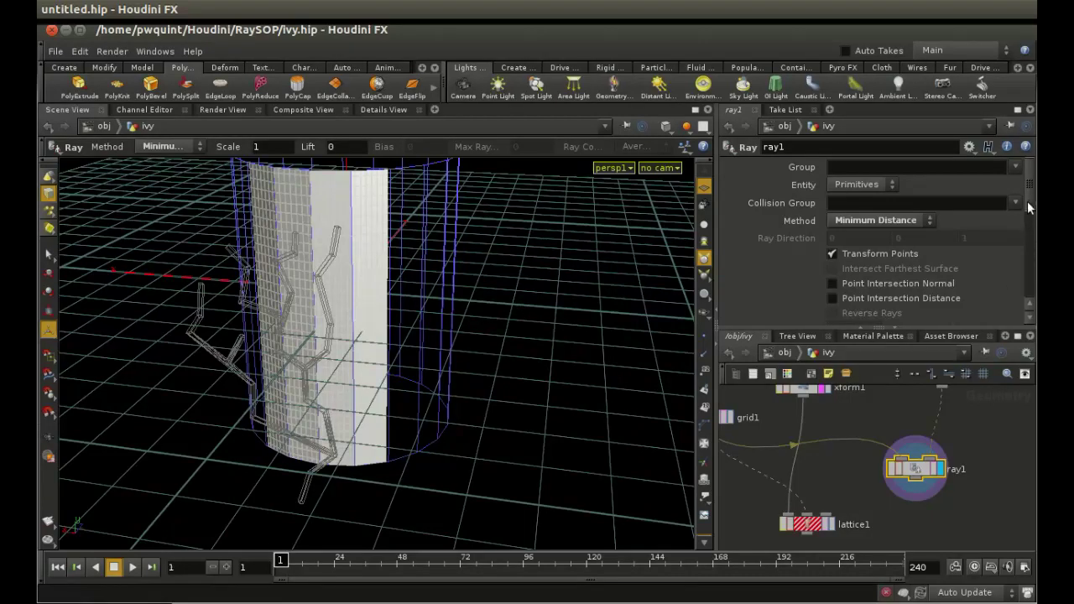
- Try ray1's Scale between 0 and 1 to blend the grid from flat to projected, ending at 1
drag(1027, 201, 1033, 252)
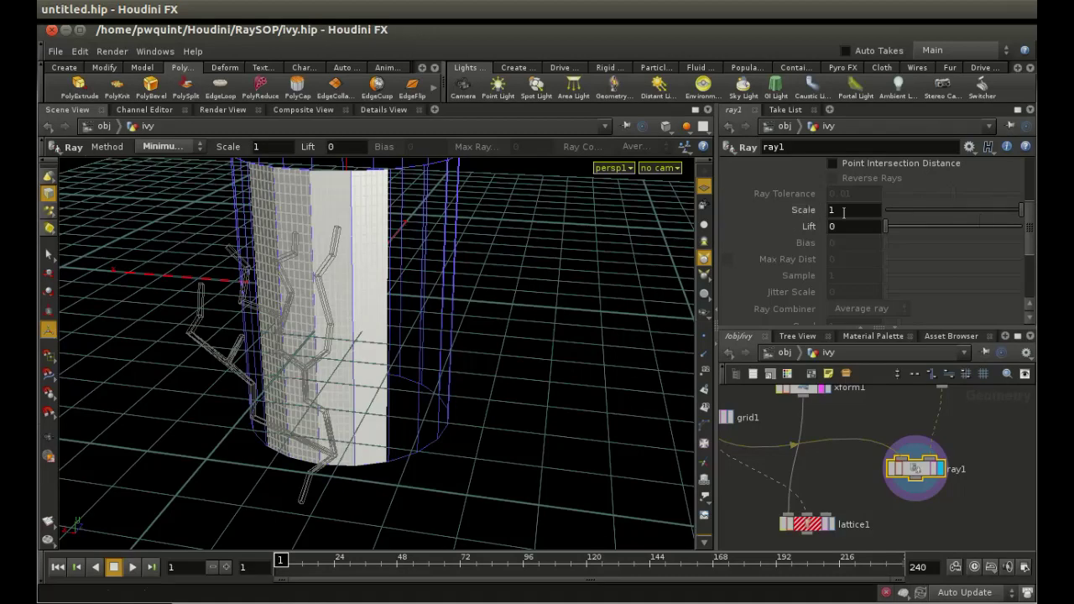
drag(1022, 212, 880, 213)
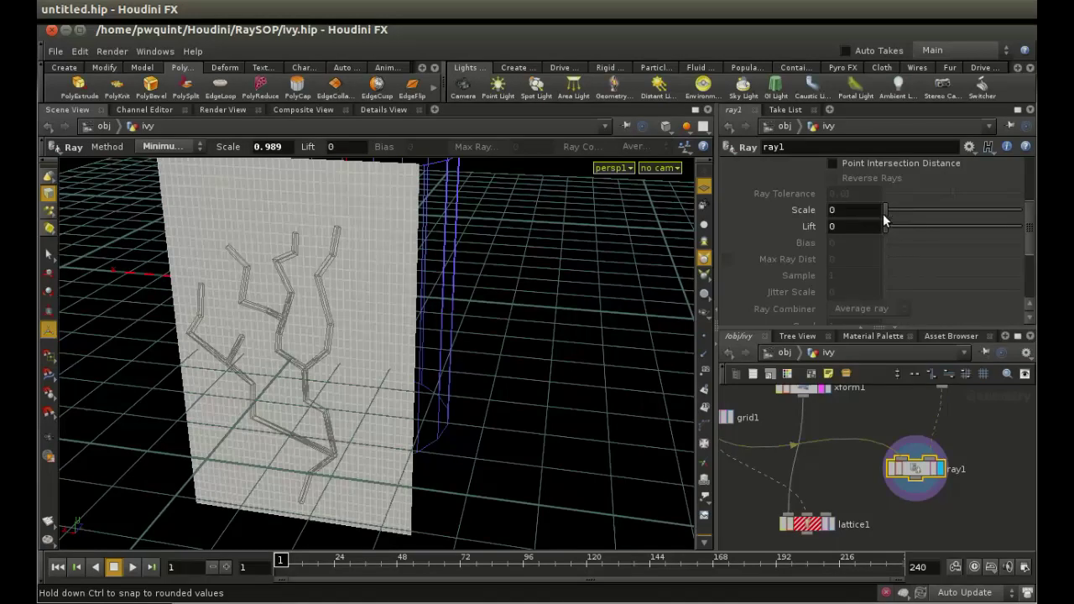
drag(884, 217, 872, 236)
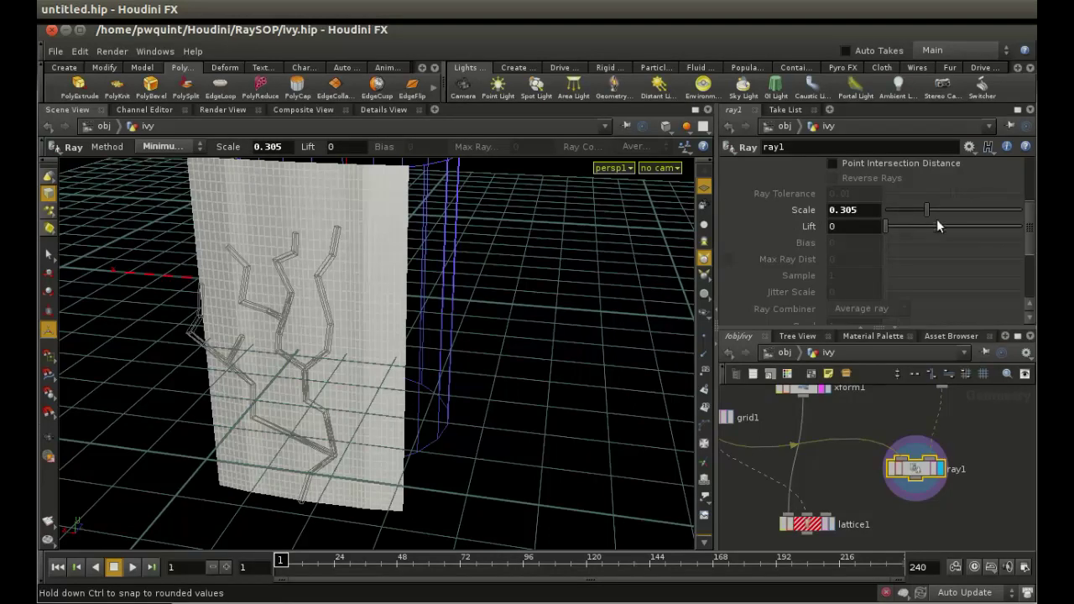
drag(926, 216, 1030, 220)
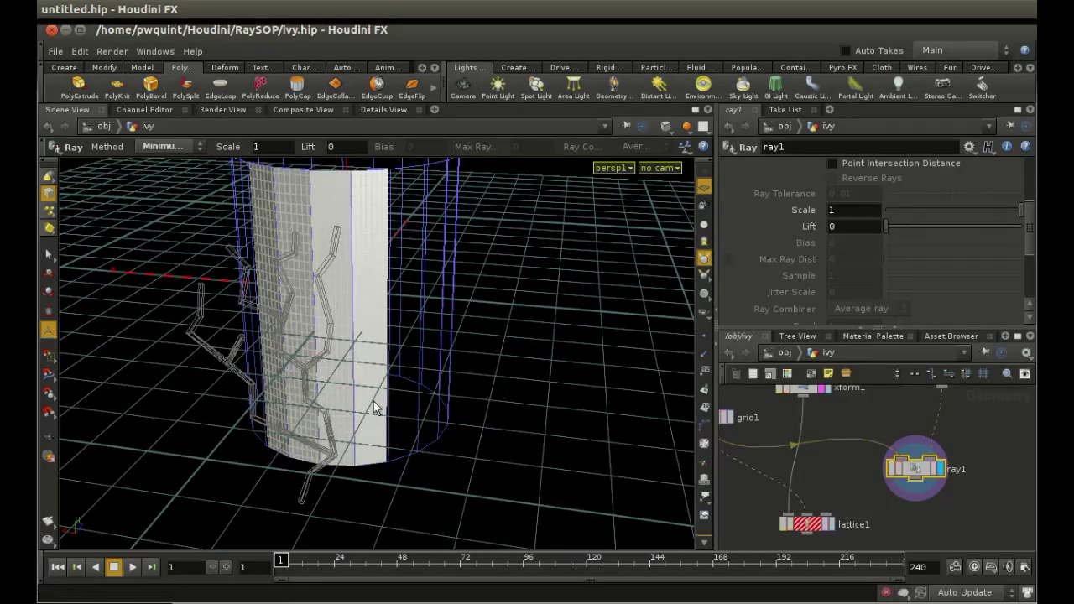
- Connect ray1's output to lattice1's third input, and display and select lattice1
key(space)
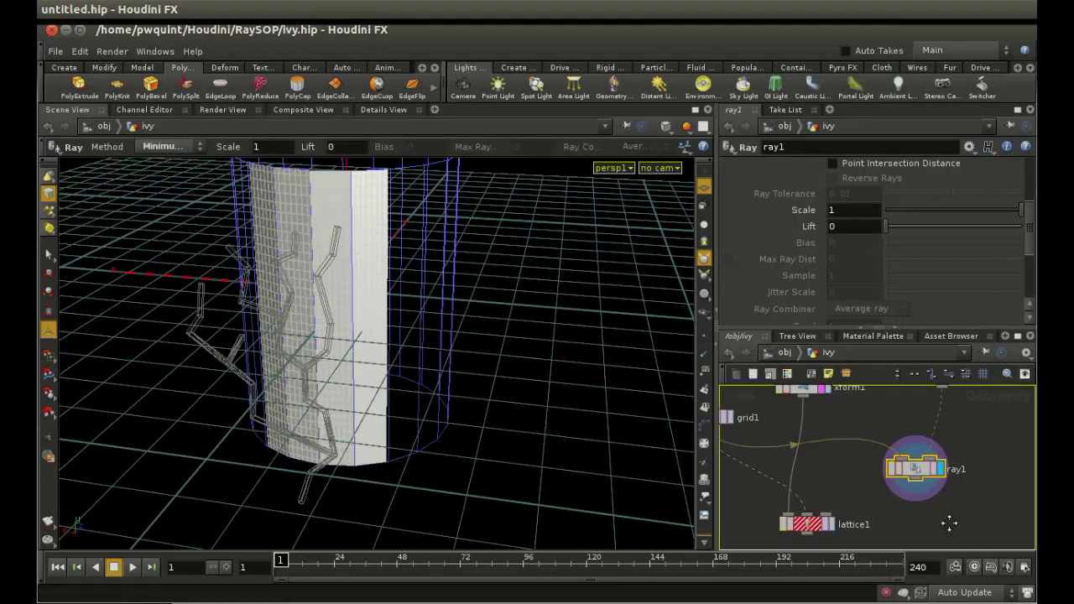
middle_drag(950, 529, 938, 482)
drag(793, 485, 795, 519)
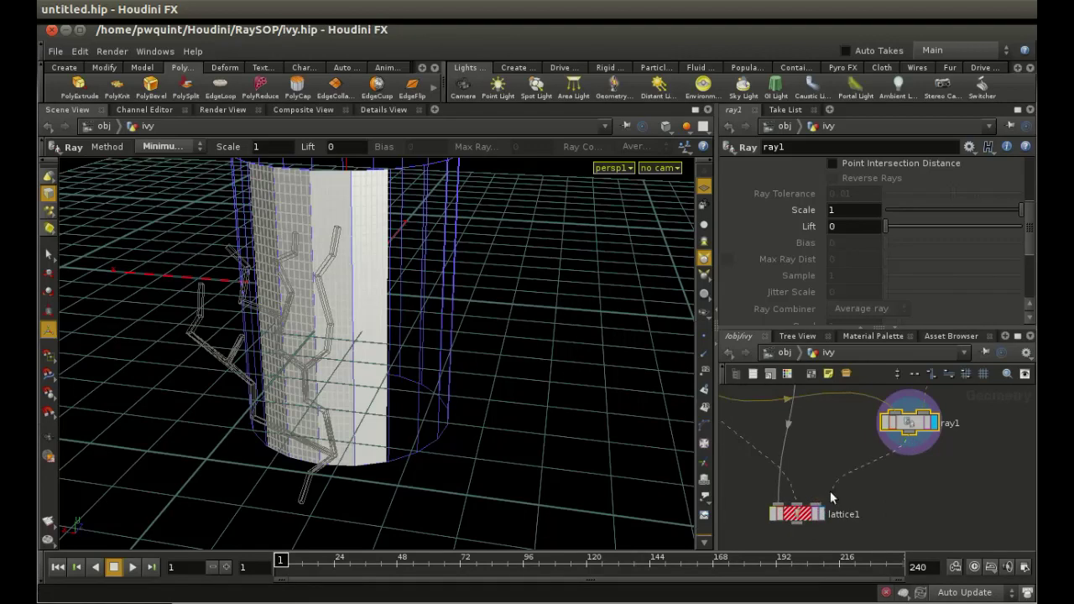
click(821, 515)
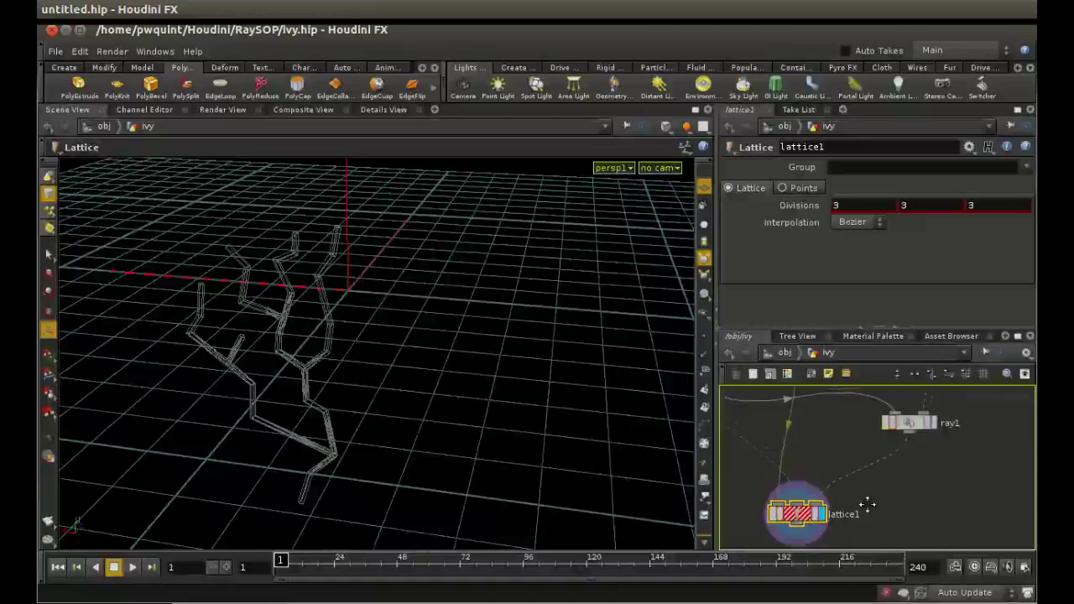
- Check lattice1's node information and switch its deformation type from Lattice to Points
middle_drag(868, 511, 895, 505)
middle_click(831, 519)
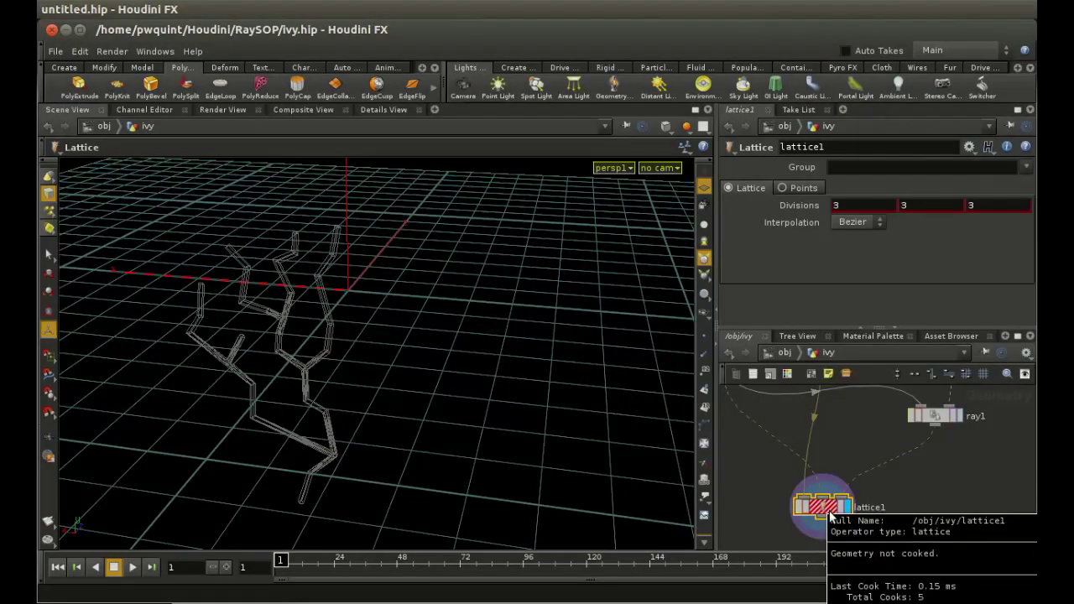
middle_drag(853, 427, 925, 447)
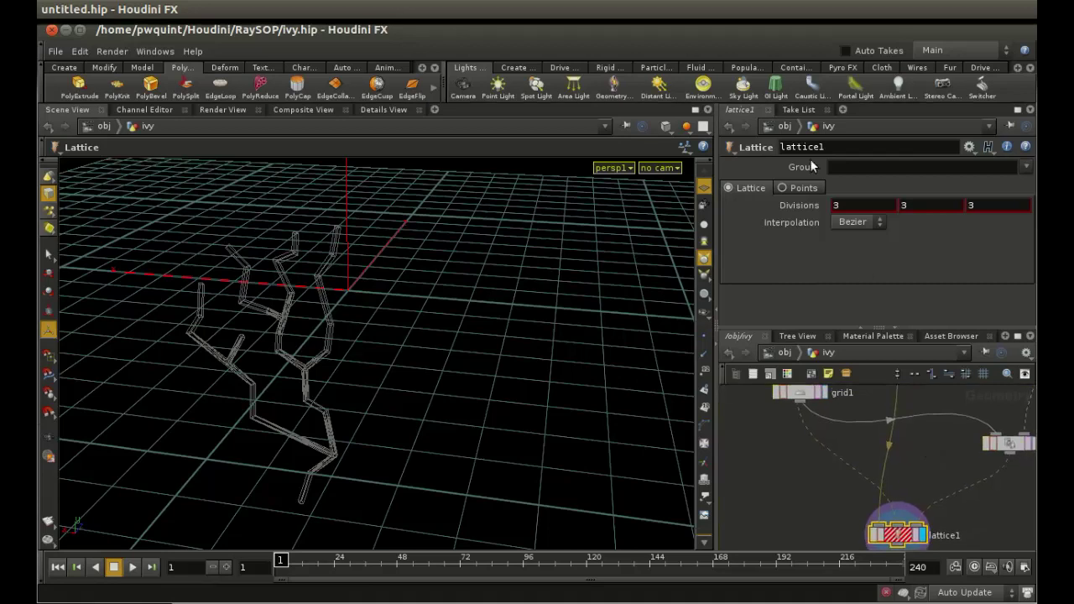
click(784, 188)
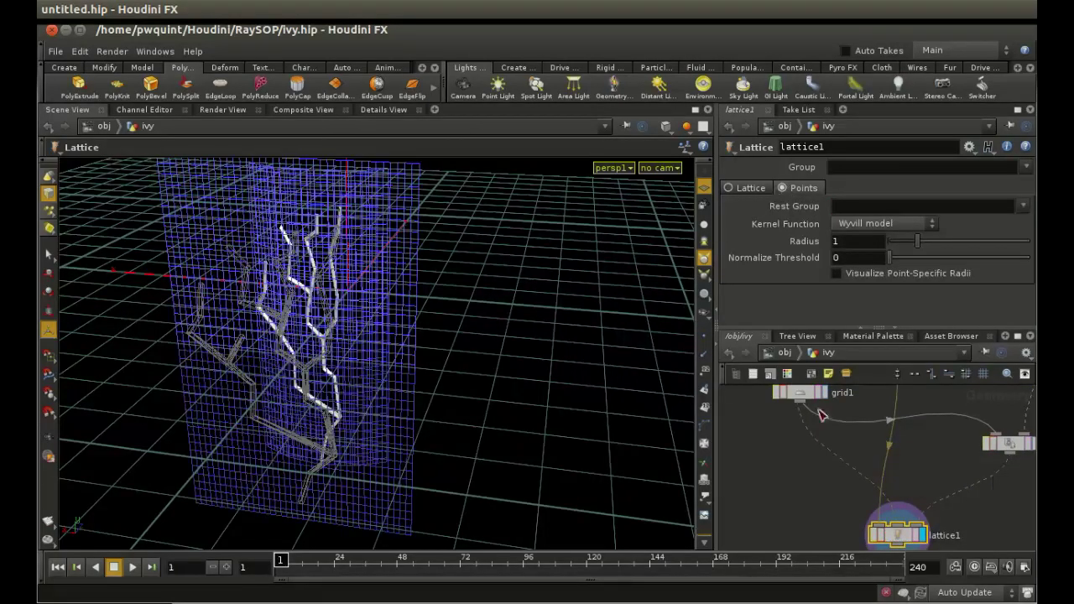
- Turn off xform1's template display and examine the deformed ivy against the rest and projected grids from above
middle_drag(997, 515, 968, 488)
middle_drag(940, 444, 978, 525)
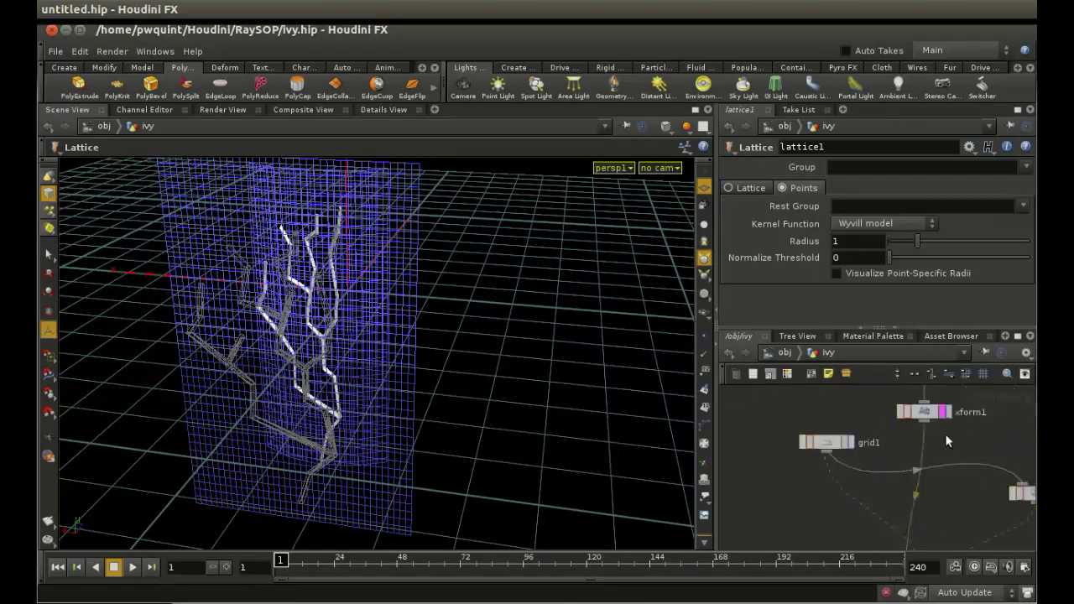
click(943, 415)
middle_drag(950, 480, 940, 434)
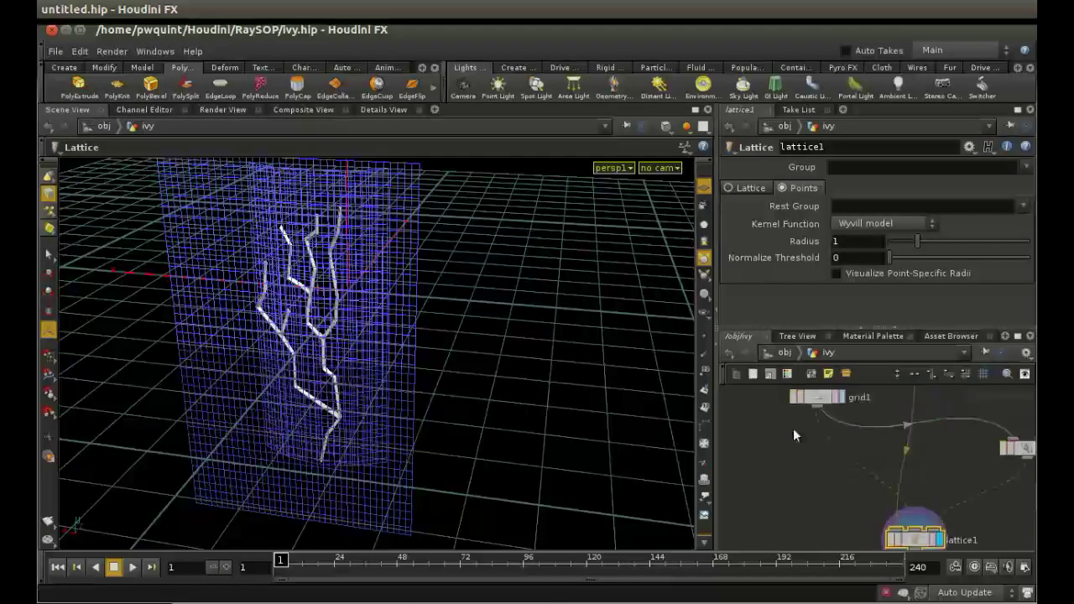
key(Escape)
mouse_move(504, 366)
mouse_down()
mouse_move(504, 473)
mouse_move(502, 357)
mouse_move(503, 387)
mouse_up()
key(Return)
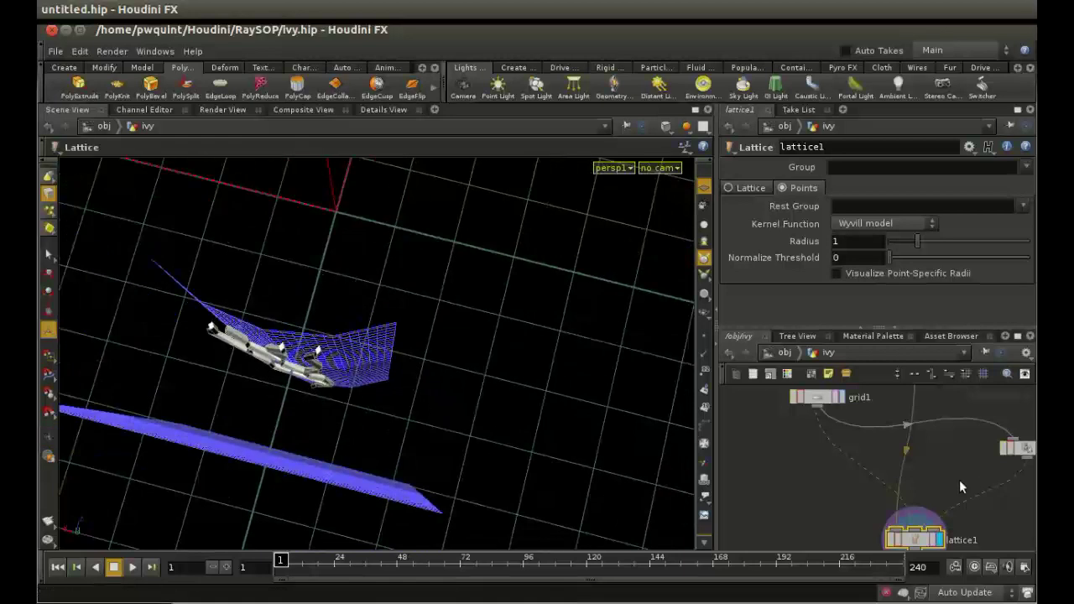
- Show the pillar object alongside the lattice result and inspect the wrapped ivy on its surface up close
middle_drag(962, 486, 839, 489)
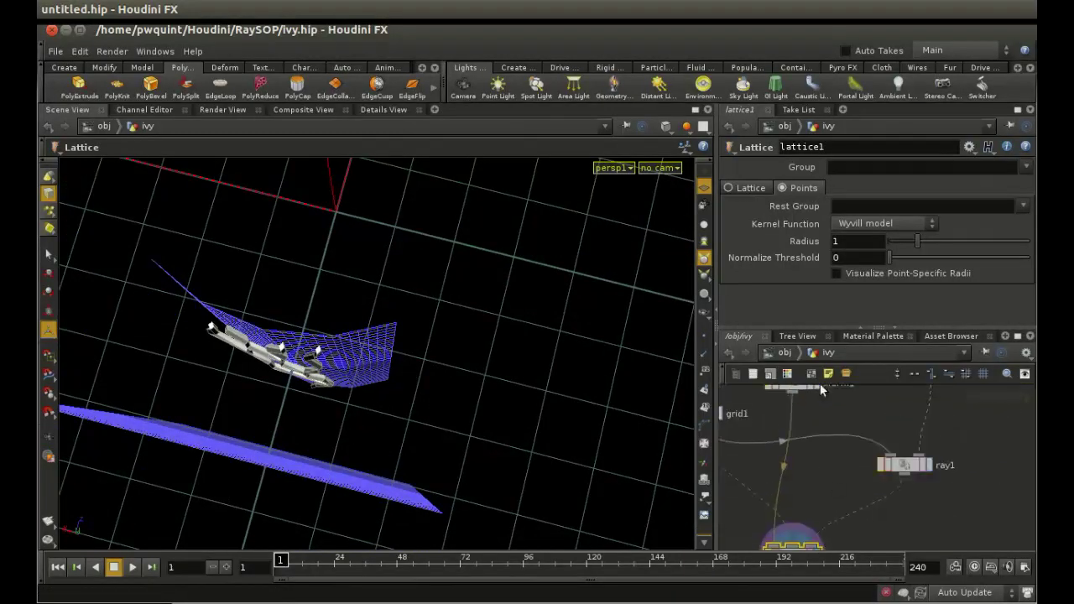
click(685, 126)
click(691, 159)
key(Escape)
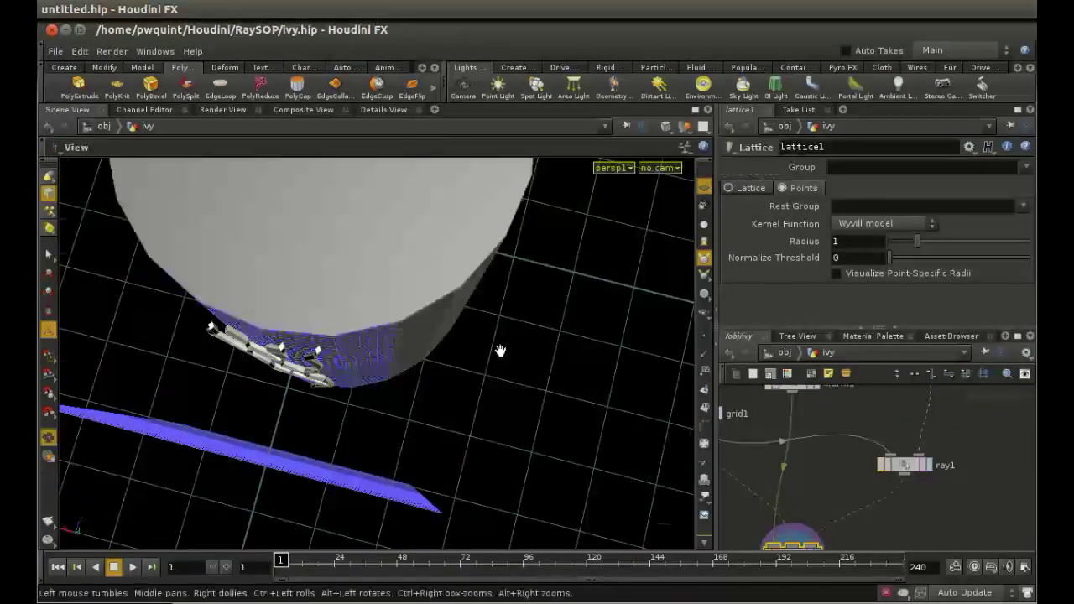
mouse_move(500, 352)
mouse_down()
mouse_move(534, 254)
mouse_move(504, 376)
mouse_move(504, 364)
mouse_up()
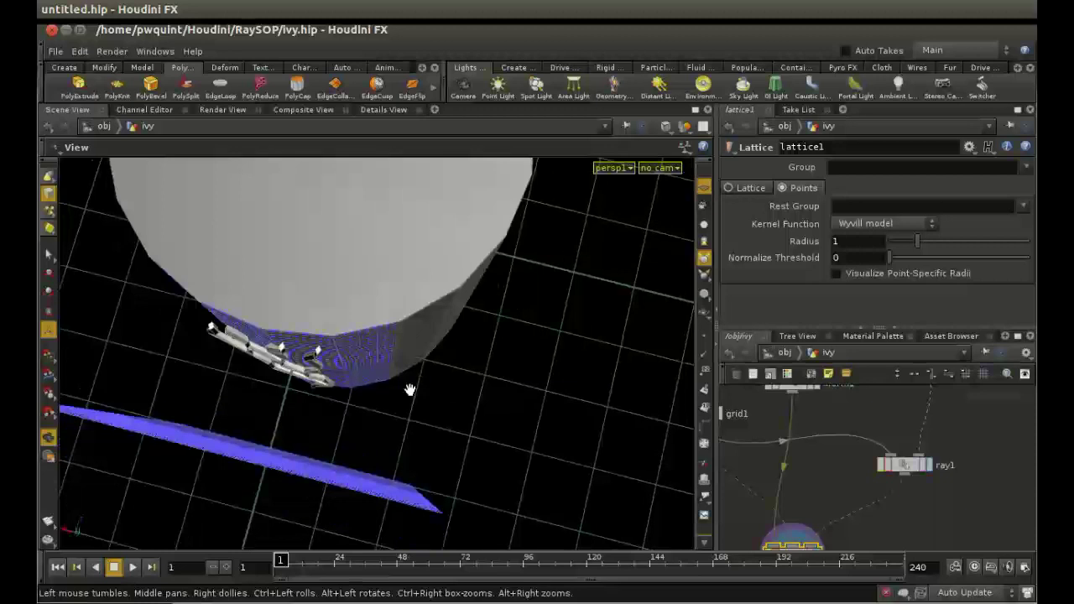
right_drag(410, 383, 414, 292)
drag(414, 292, 535, 229)
key(Return)
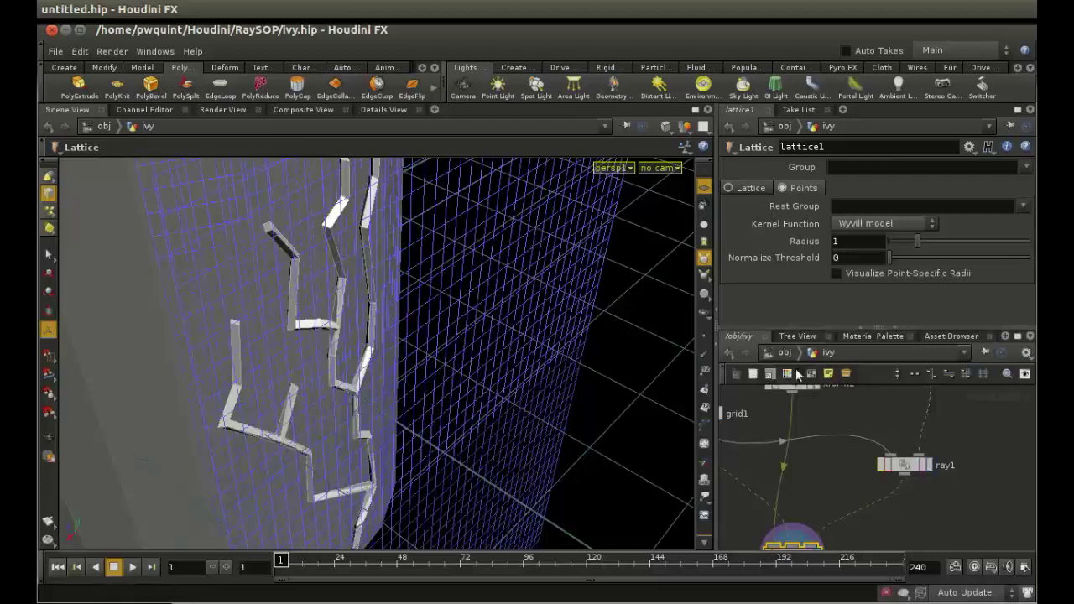
middle_drag(918, 513, 935, 433)
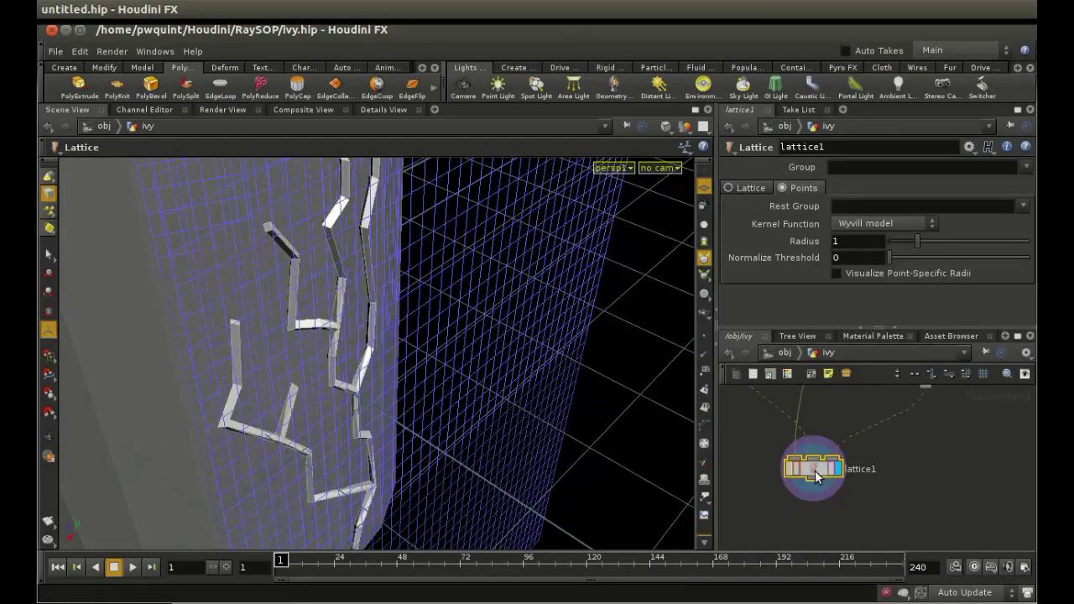